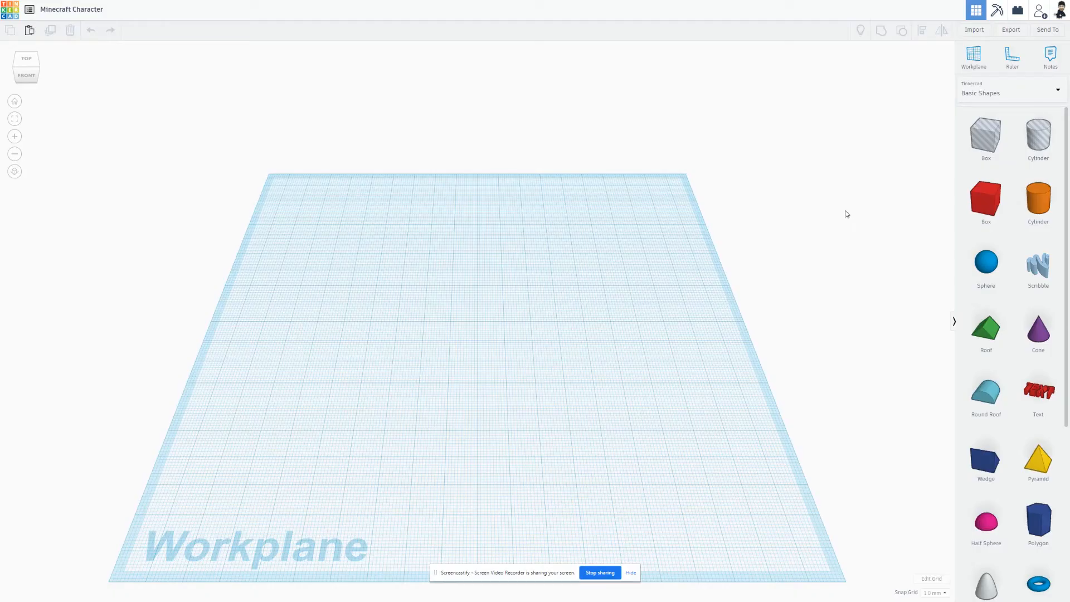
# Step: Place a solid box near the middle of the workplane and resize it to 18 mm wide, 10 mm deep and 10 mm high
pyautogui.click(978, 202)
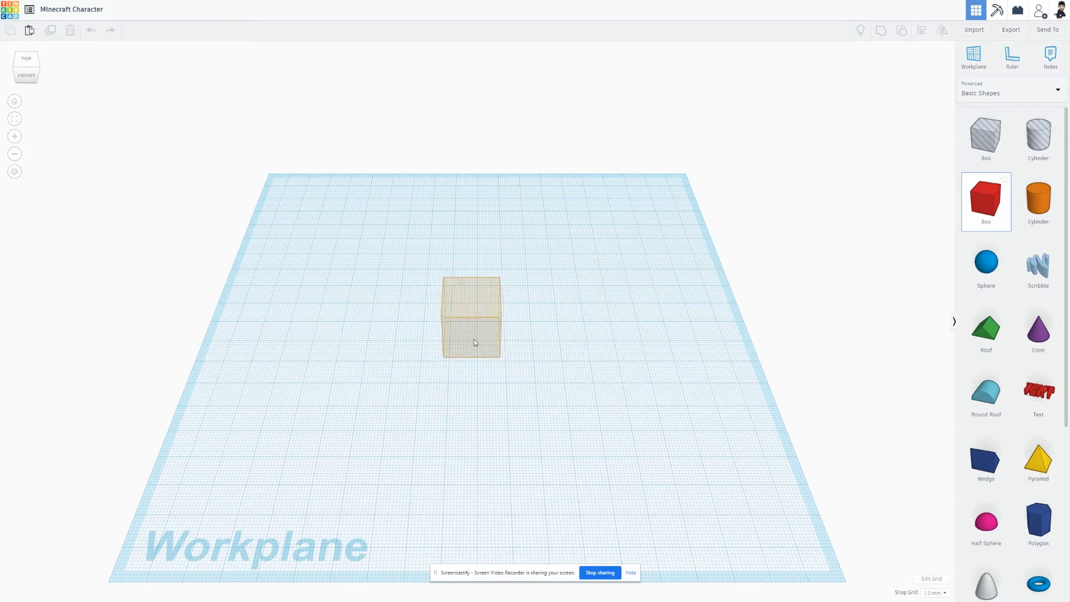
pyautogui.click(476, 343)
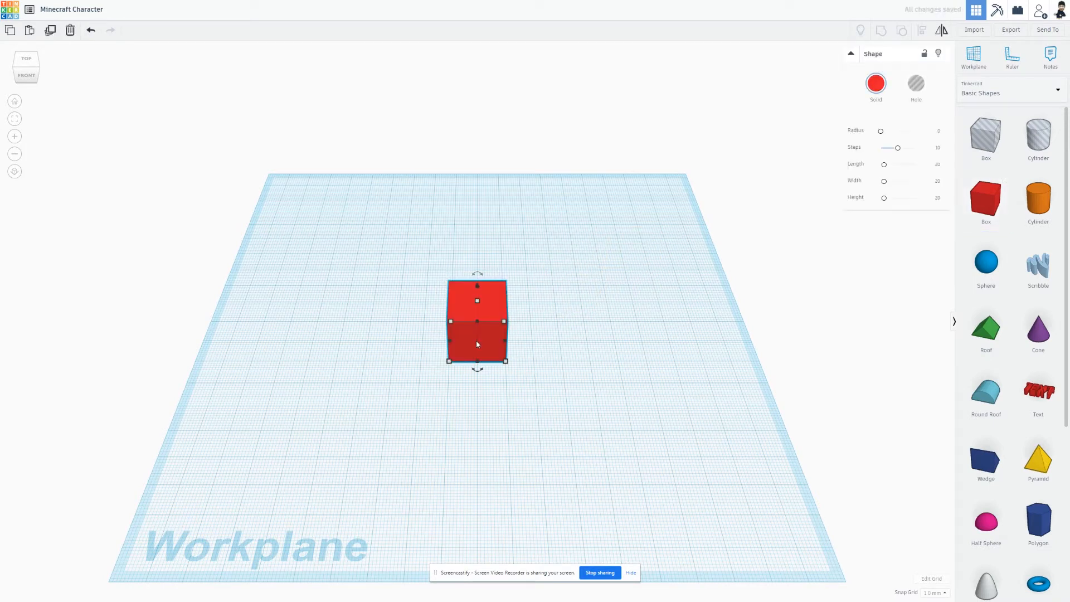
pyautogui.moveTo(533, 339); pyautogui.dragTo(484, 375, button='right')
pyautogui.moveTo(495, 366); pyautogui.dragTo(494, 349)
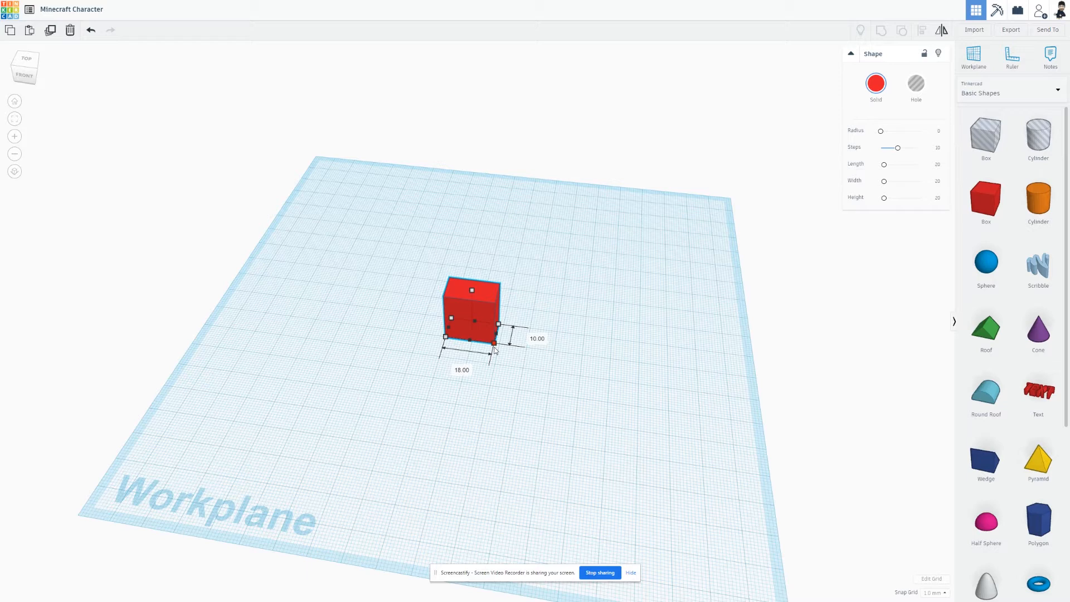
pyautogui.moveTo(511, 397); pyautogui.dragTo(504, 368, button='right')
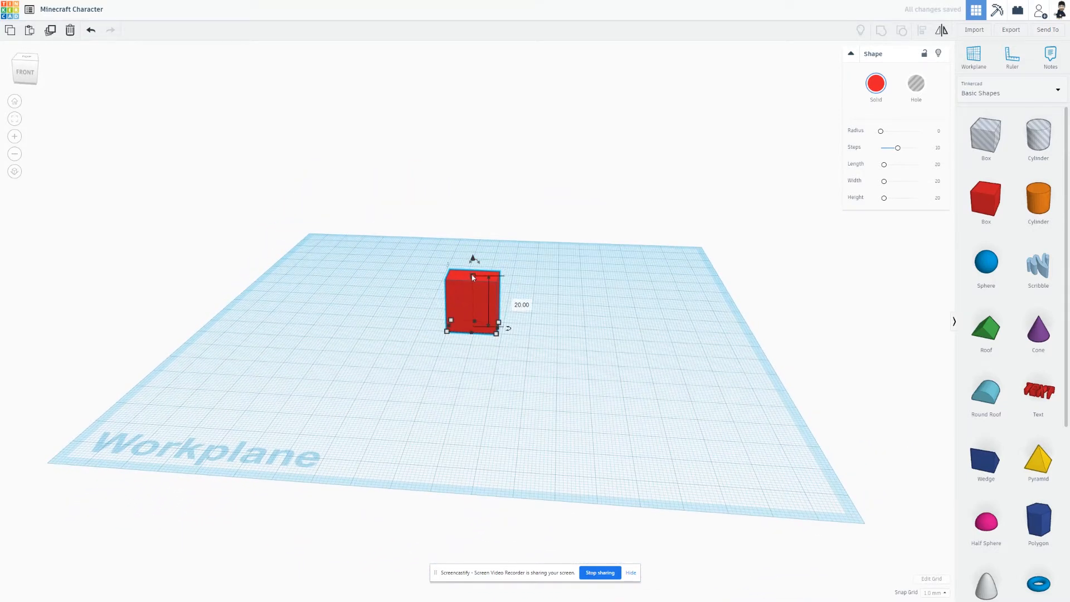
pyautogui.moveTo(472, 278); pyautogui.dragTo(471, 306)
pyautogui.moveTo(548, 343); pyautogui.dragTo(526, 373)
pyautogui.click(496, 331)
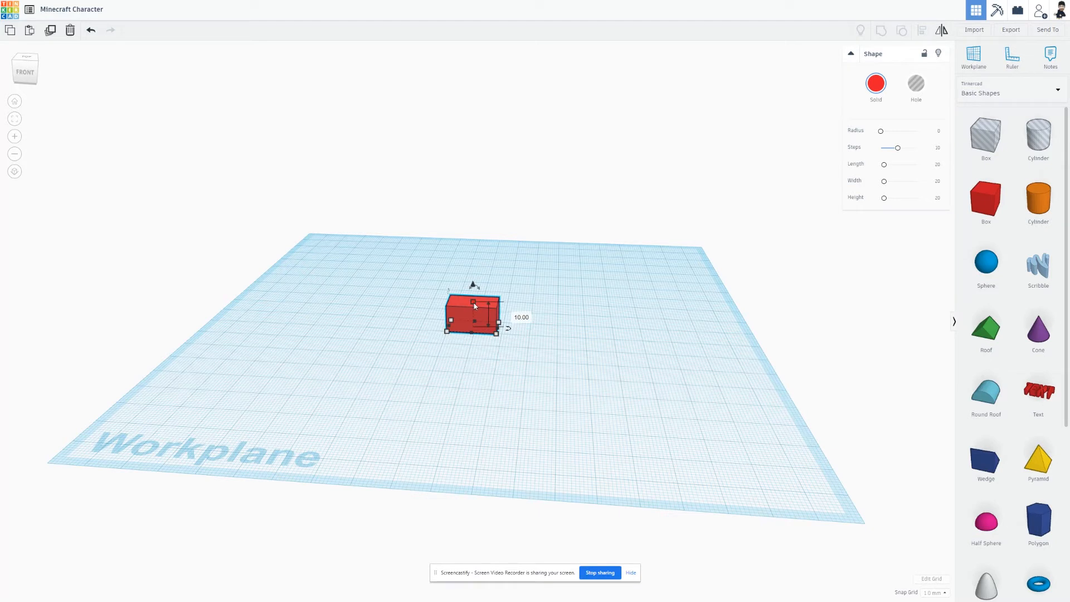
# Step: Change the colour of the solid box to dark grey
pyautogui.moveTo(537, 283); pyautogui.dragTo(551, 311, button='right')
pyautogui.click(551, 311)
pyautogui.click(492, 315)
pyautogui.click(883, 88)
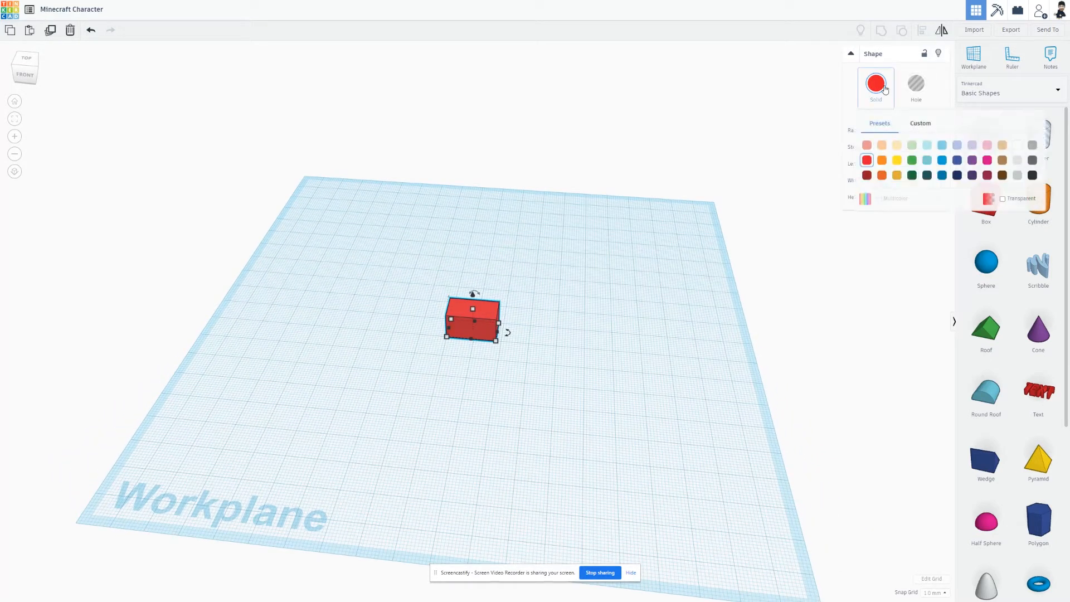
pyautogui.click(1032, 161)
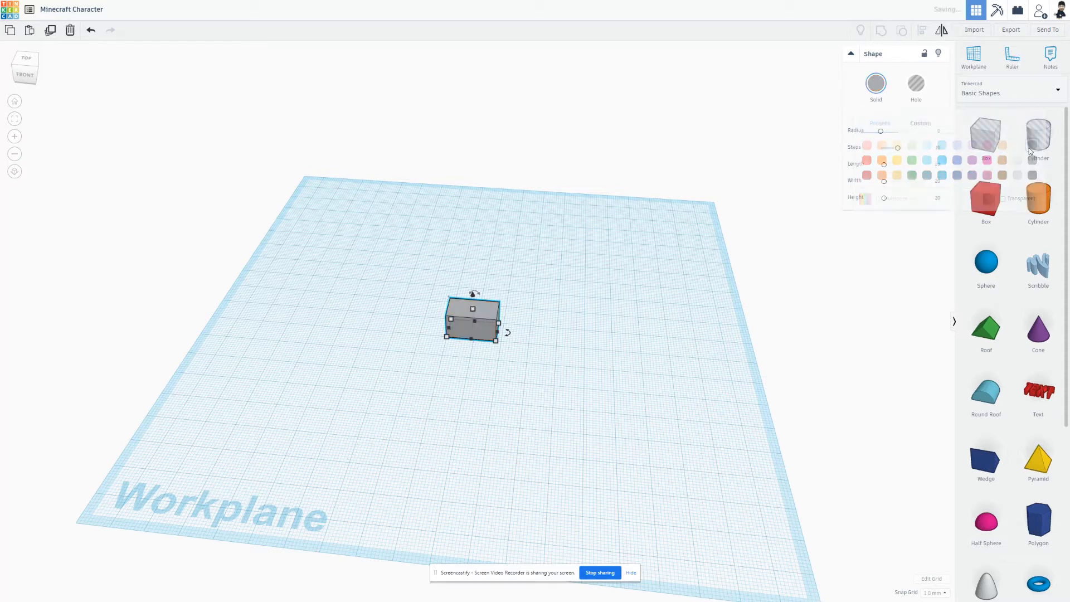
pyautogui.click(590, 328)
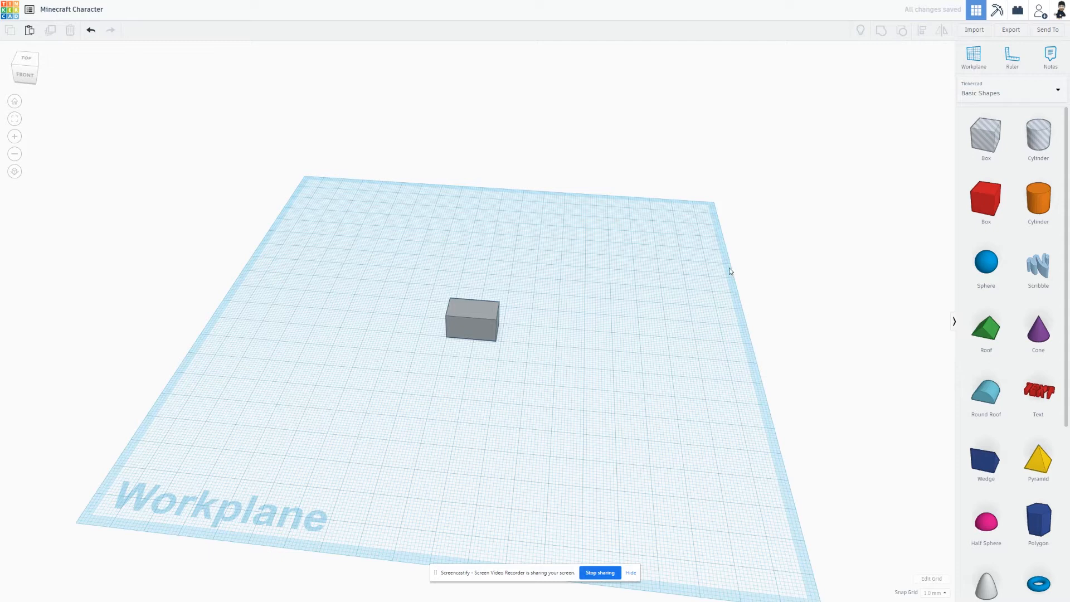
# Step: Set the workplane on the grey box's top face and stack a box on it, 18 mm wide, 10 mm deep and 26 mm high
pyautogui.click(982, 60)
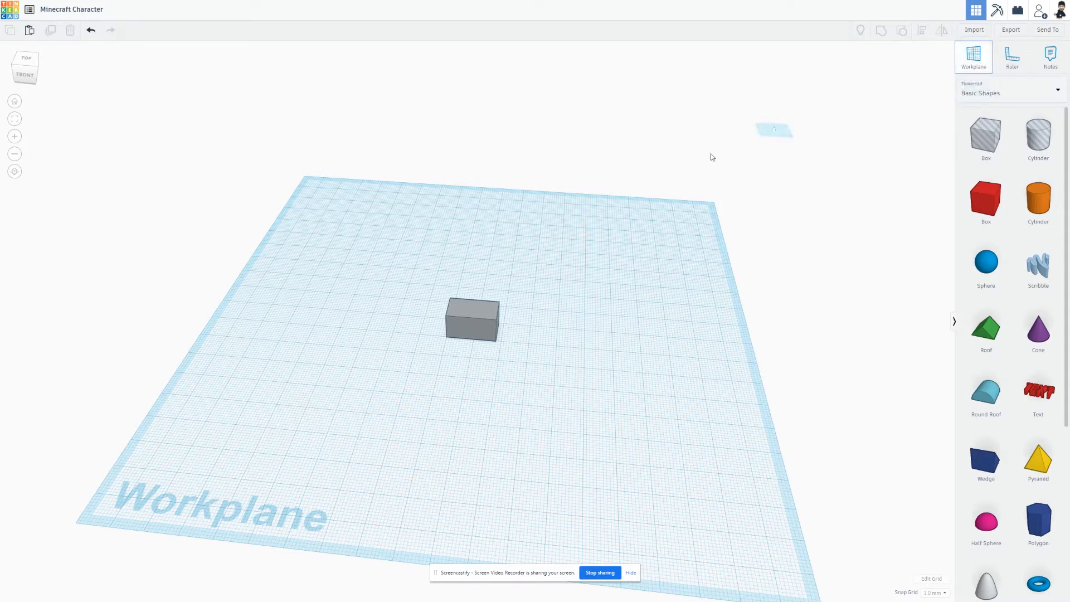
pyautogui.click(475, 316)
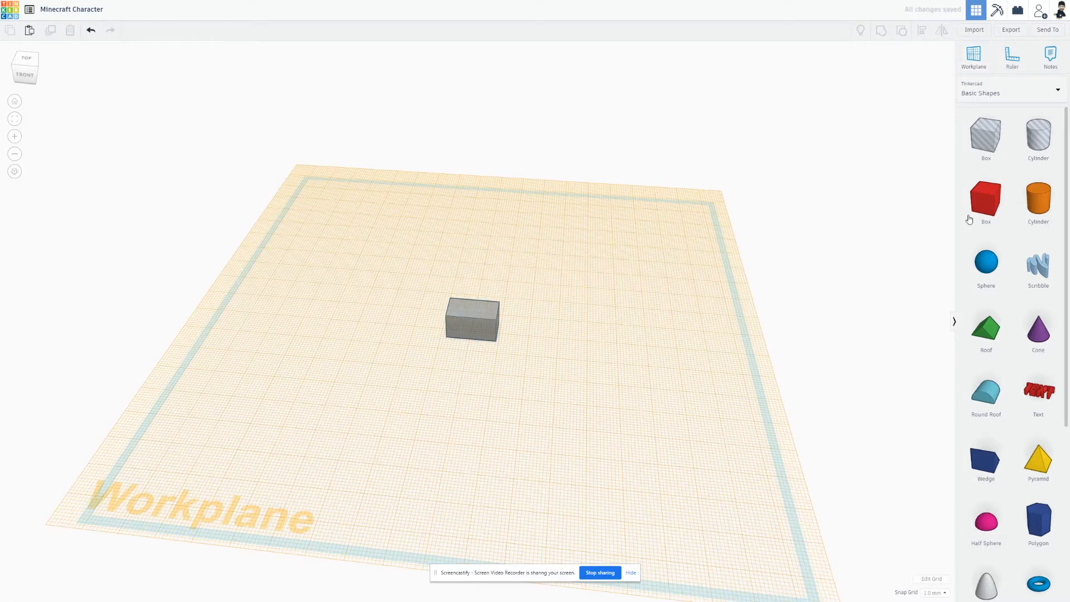
pyautogui.moveTo(982, 206); pyautogui.dragTo(500, 324)
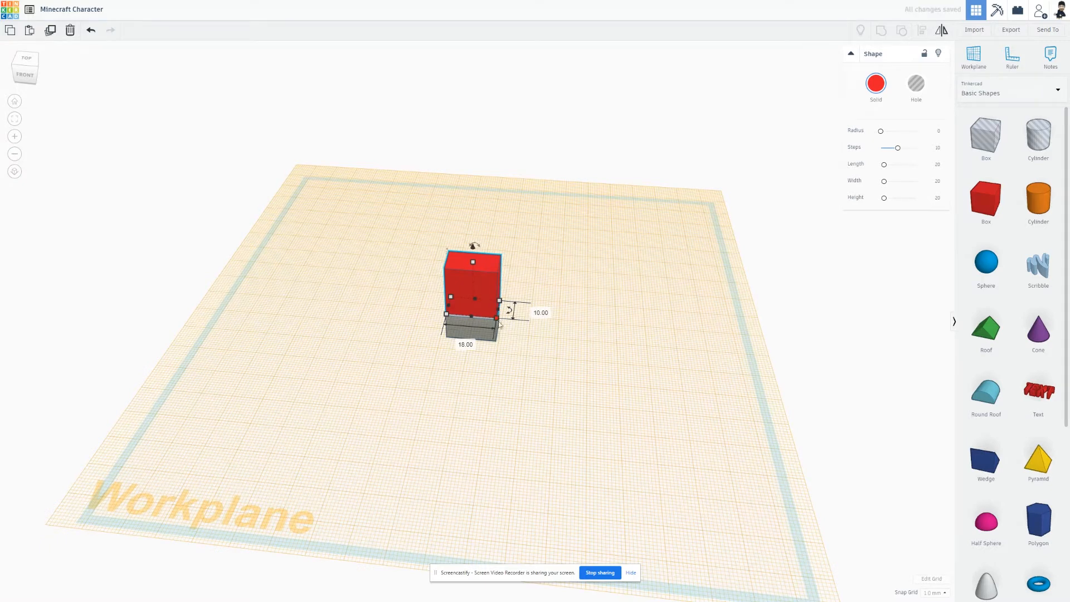
pyautogui.moveTo(474, 267); pyautogui.dragTo(473, 248)
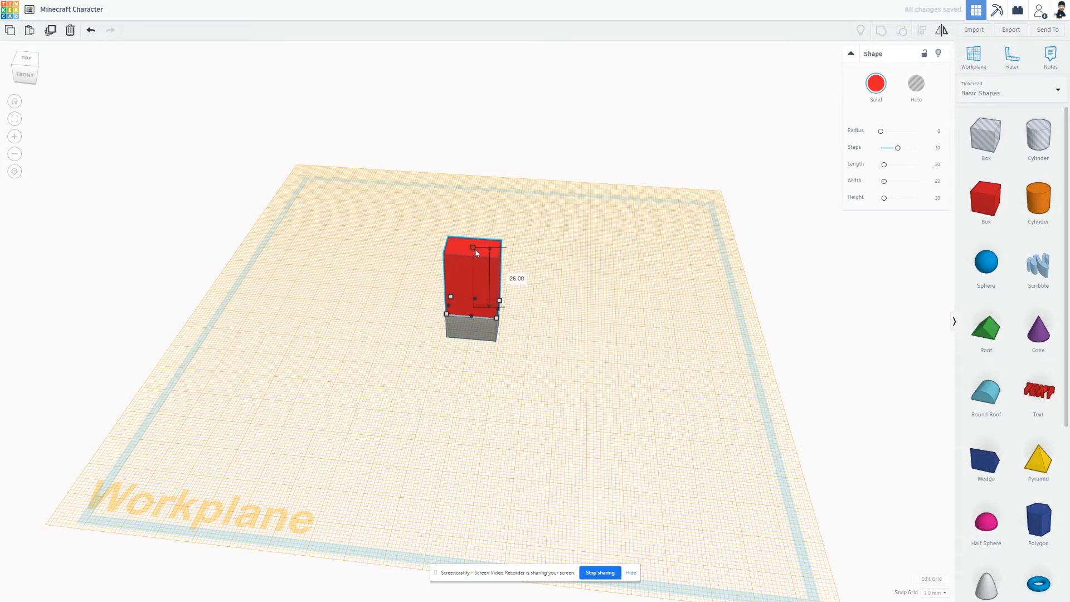
pyautogui.click(539, 334)
pyautogui.moveTo(540, 333); pyautogui.dragTo(447, 276, button='right')
pyautogui.click(449, 277)
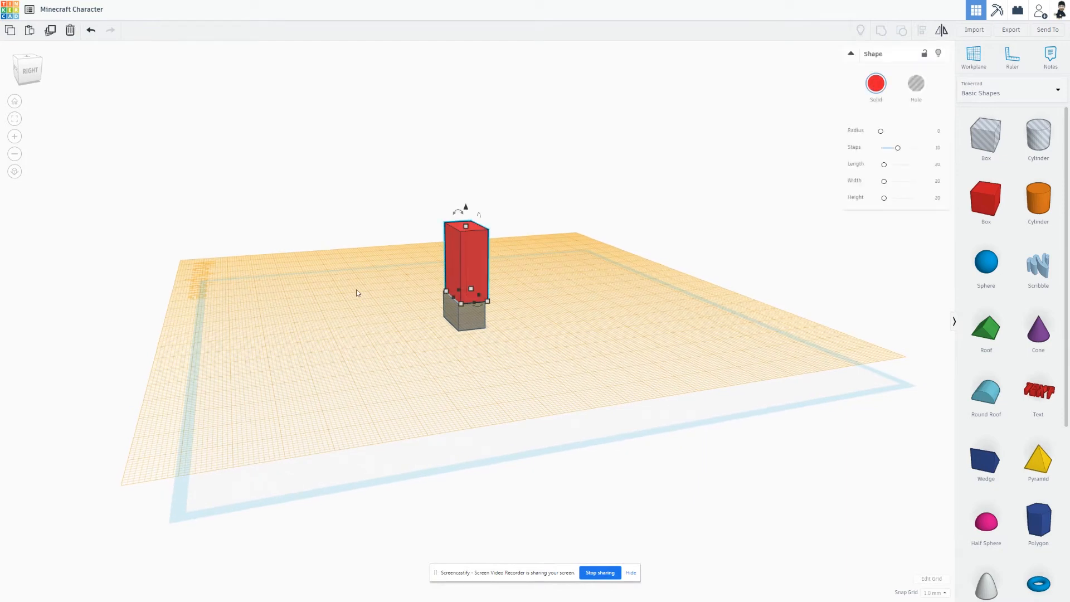
# Step: Change the colour of the red box on top of the grey one to dark blue
pyautogui.click(369, 336)
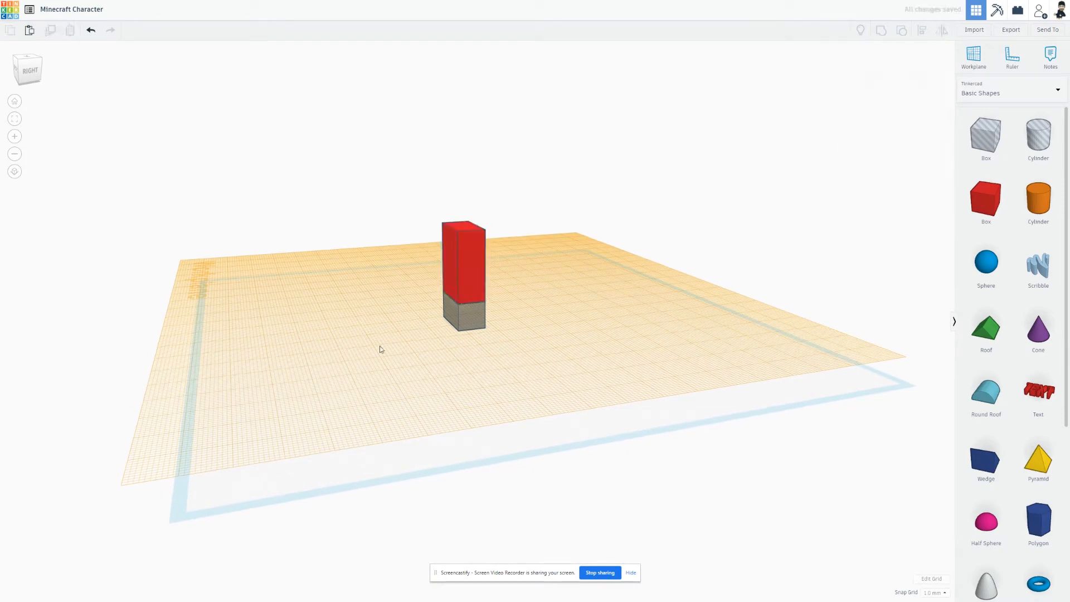
pyautogui.moveTo(400, 365); pyautogui.dragTo(586, 389, button='right')
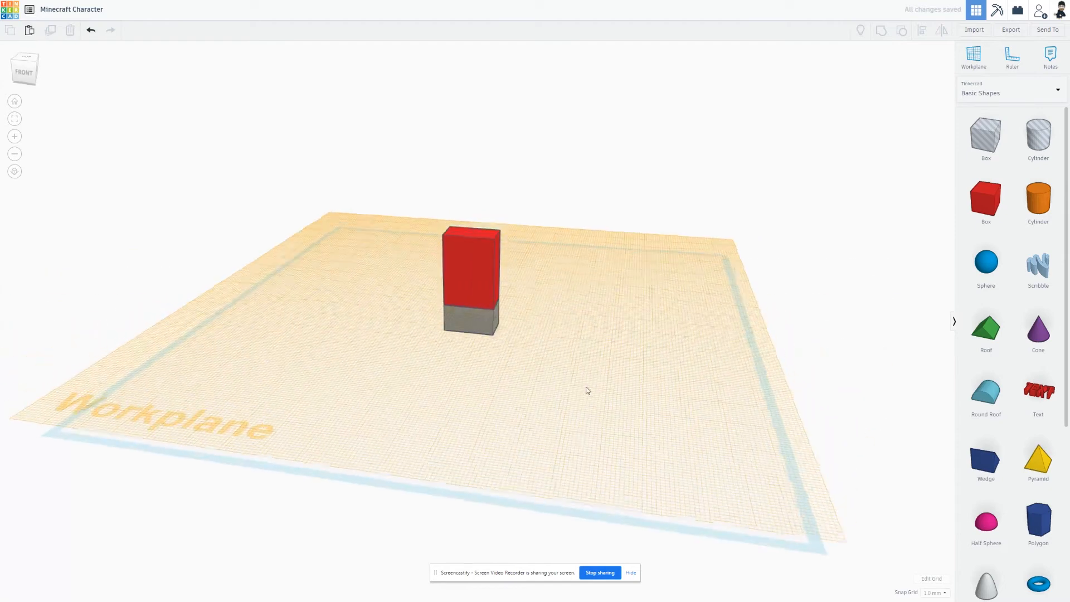
pyautogui.click(476, 285)
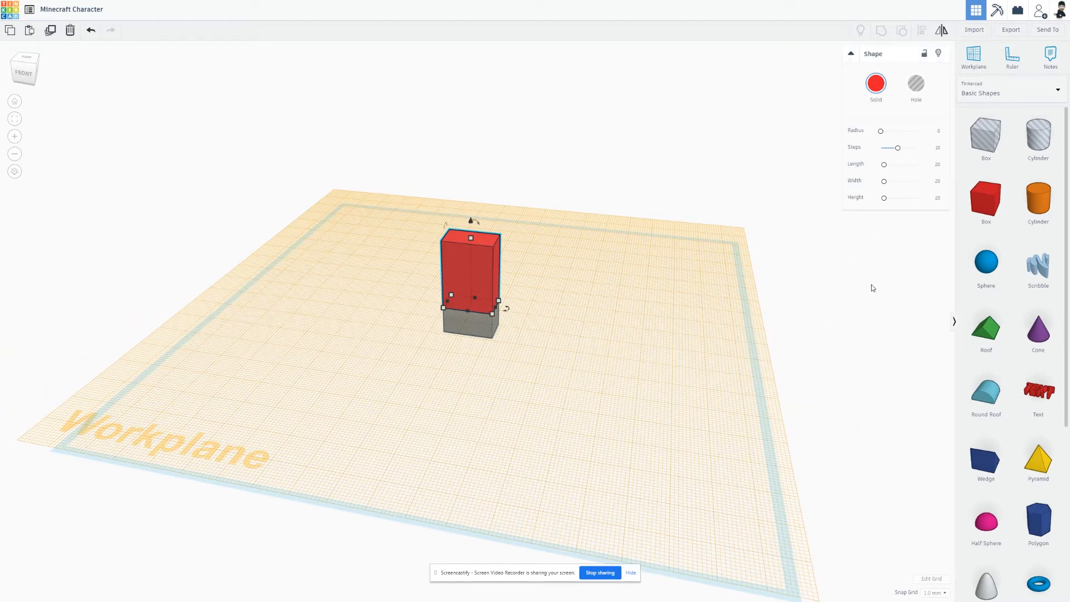
pyautogui.click(876, 83)
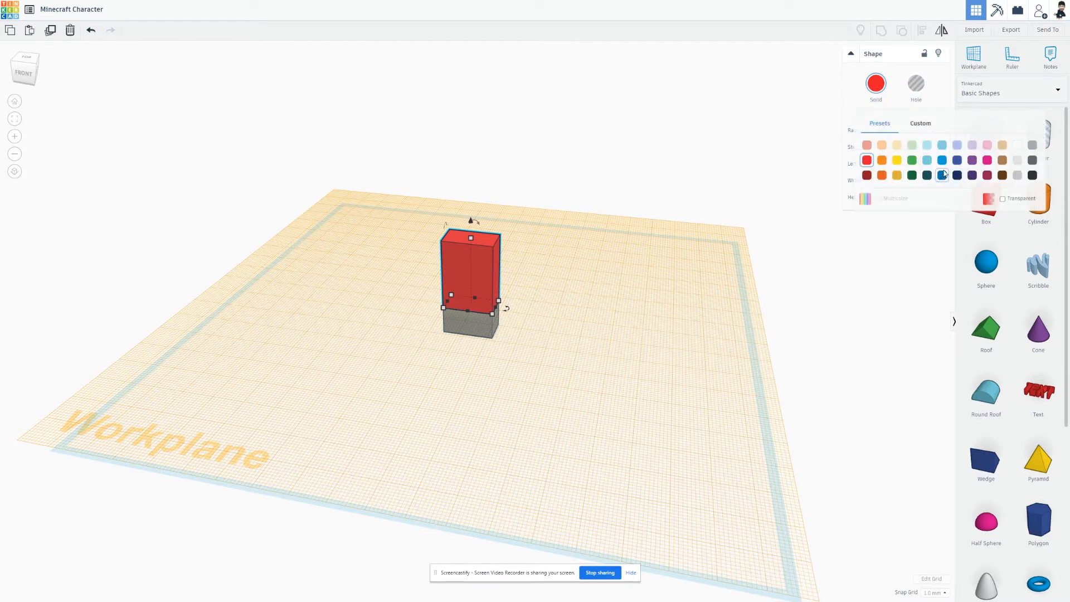
pyautogui.click(942, 175)
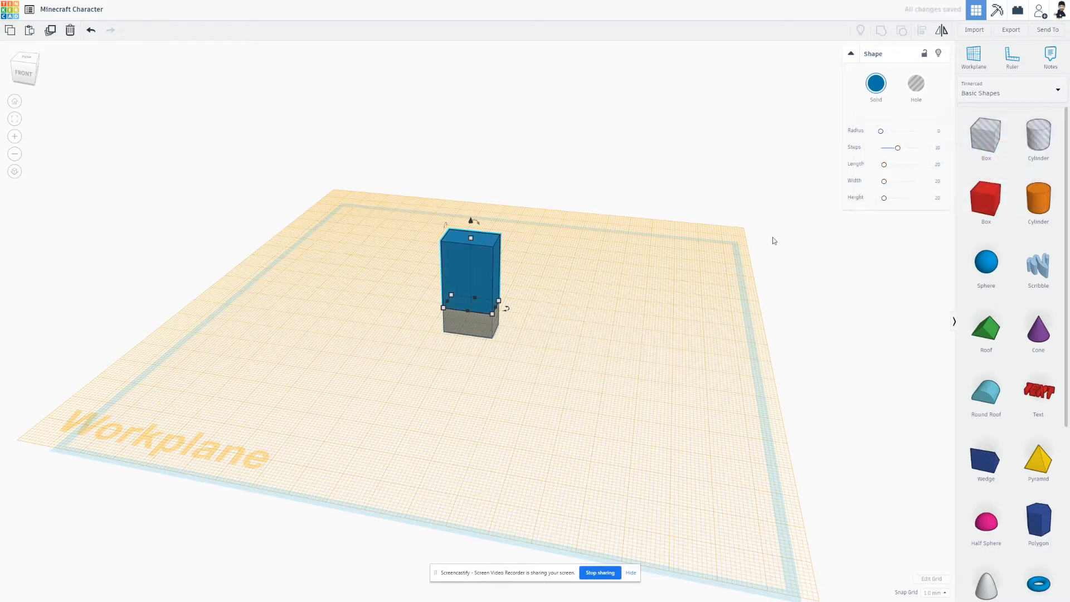
pyautogui.click(565, 285)
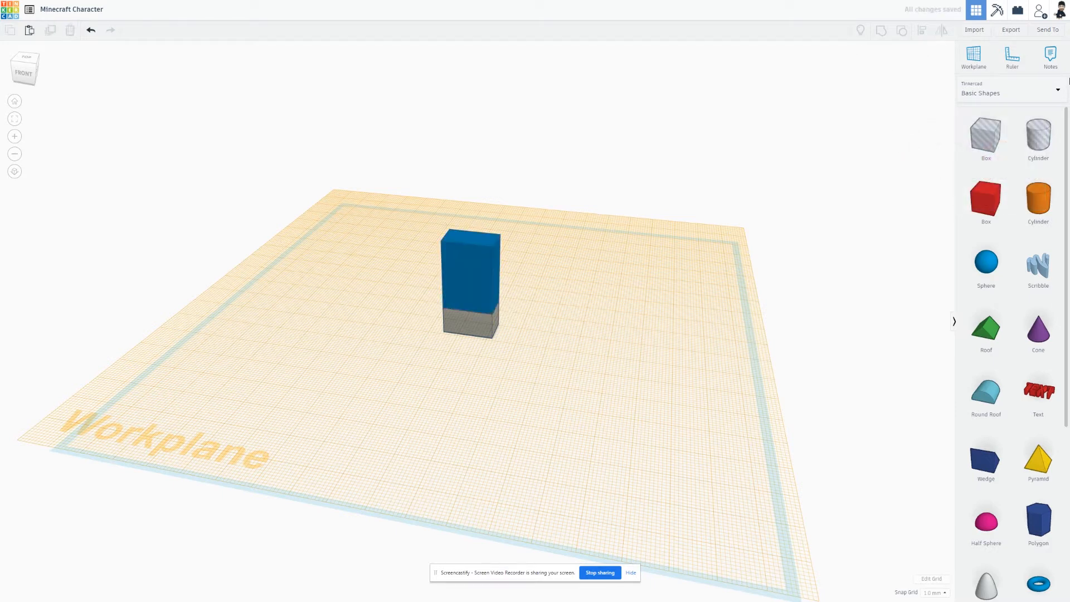
# Step: Move the workplane to the blue box's top face and stack another box there with a matching footprint, 25 mm high
pyautogui.click(973, 57)
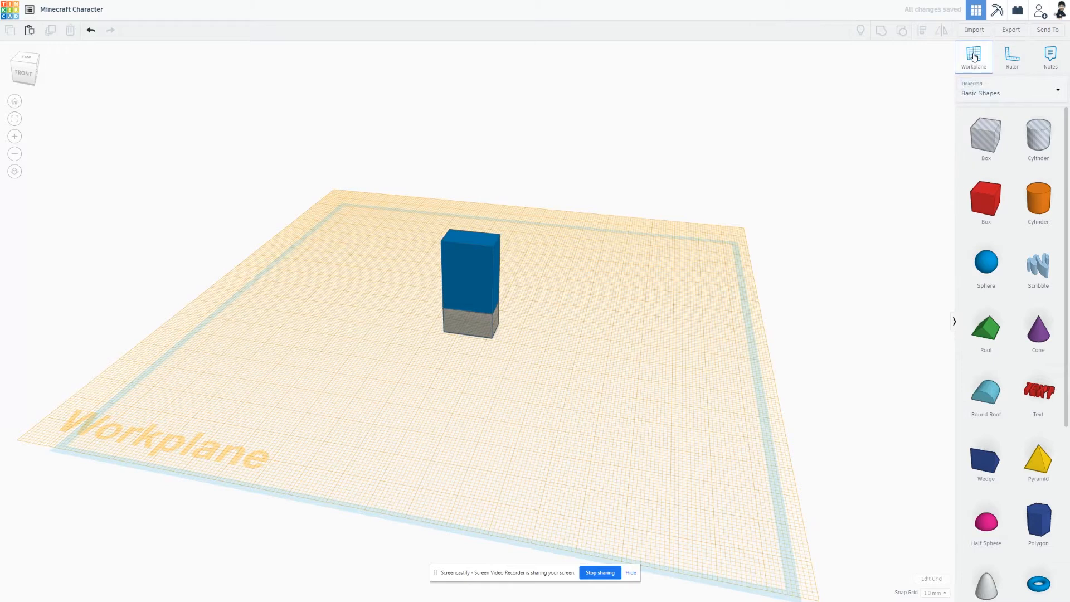
pyautogui.click(471, 239)
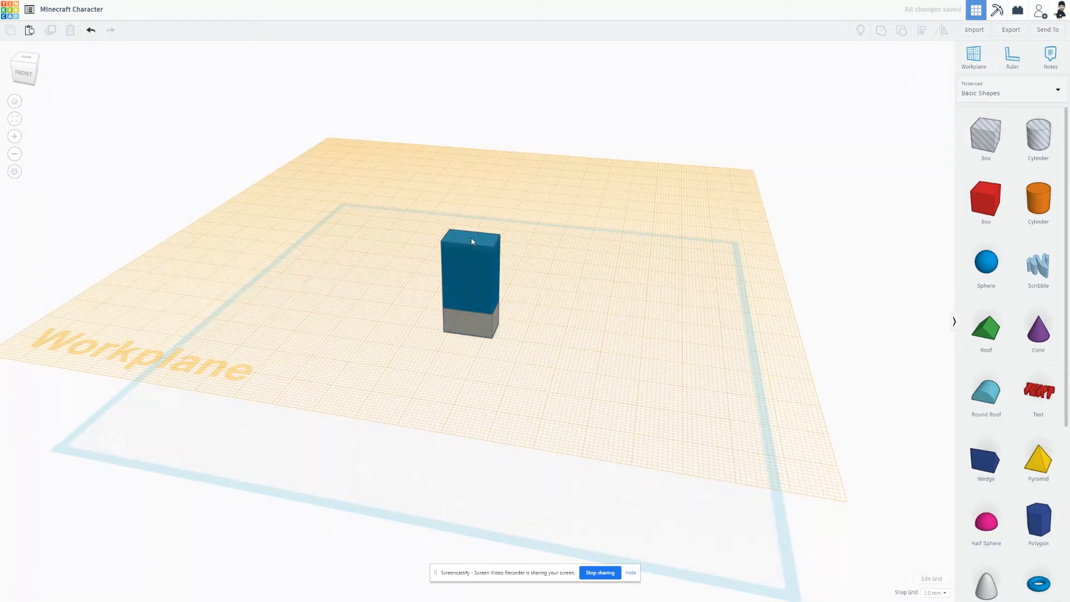
pyautogui.moveTo(996, 197); pyautogui.dragTo(494, 249)
pyautogui.moveTo(535, 277); pyautogui.dragTo(409, 275, button='right')
pyautogui.click(466, 239)
pyautogui.click(348, 291)
pyautogui.moveTo(379, 271); pyautogui.dragTo(466, 156, button='right')
pyautogui.click(461, 234)
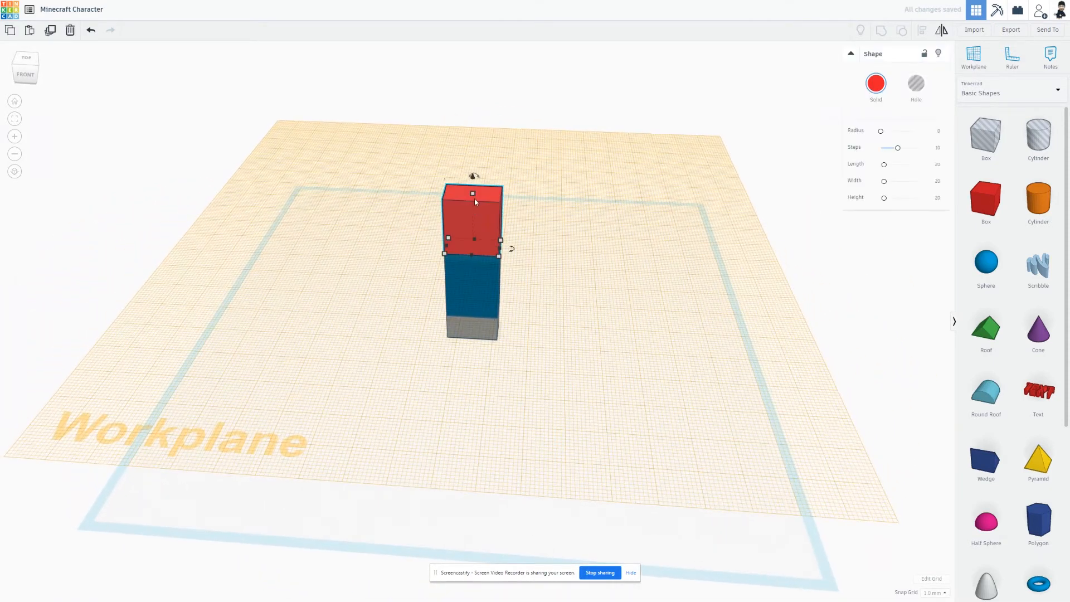
pyautogui.moveTo(473, 193); pyautogui.dragTo(476, 185)
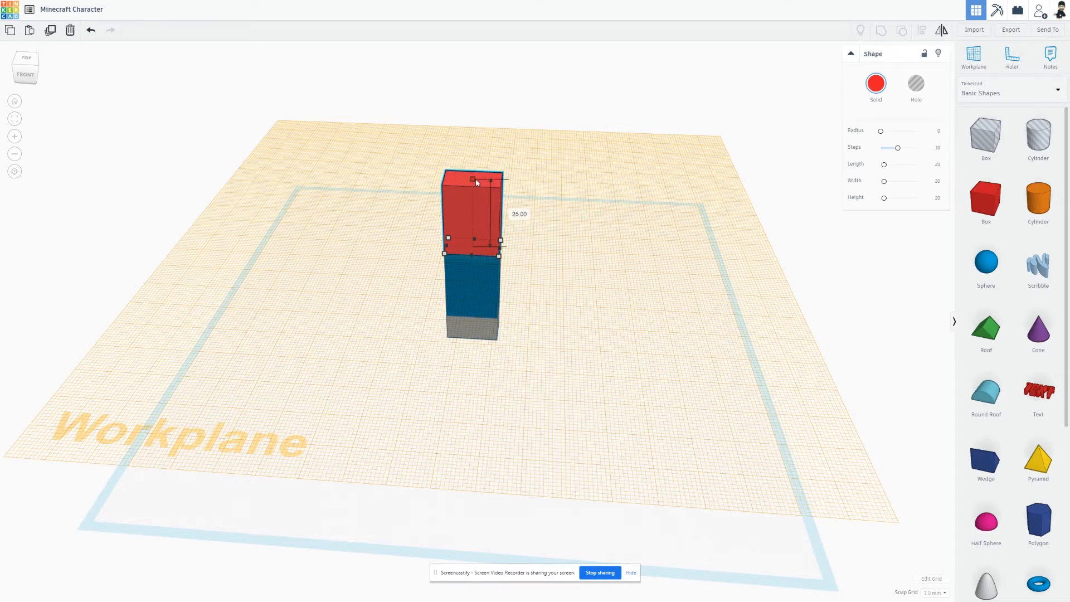
pyautogui.moveTo(476, 180); pyautogui.dragTo(476, 179)
pyautogui.click(677, 223)
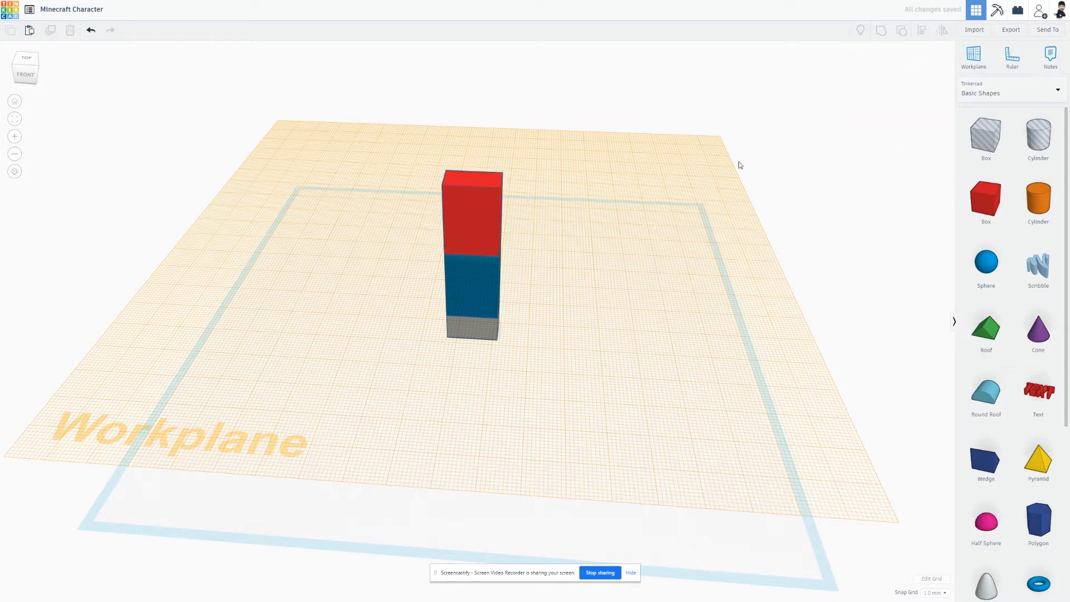
# Step: Return the workplane to the base grid and raise the red top box's height to 28 mm
pyautogui.click(973, 61)
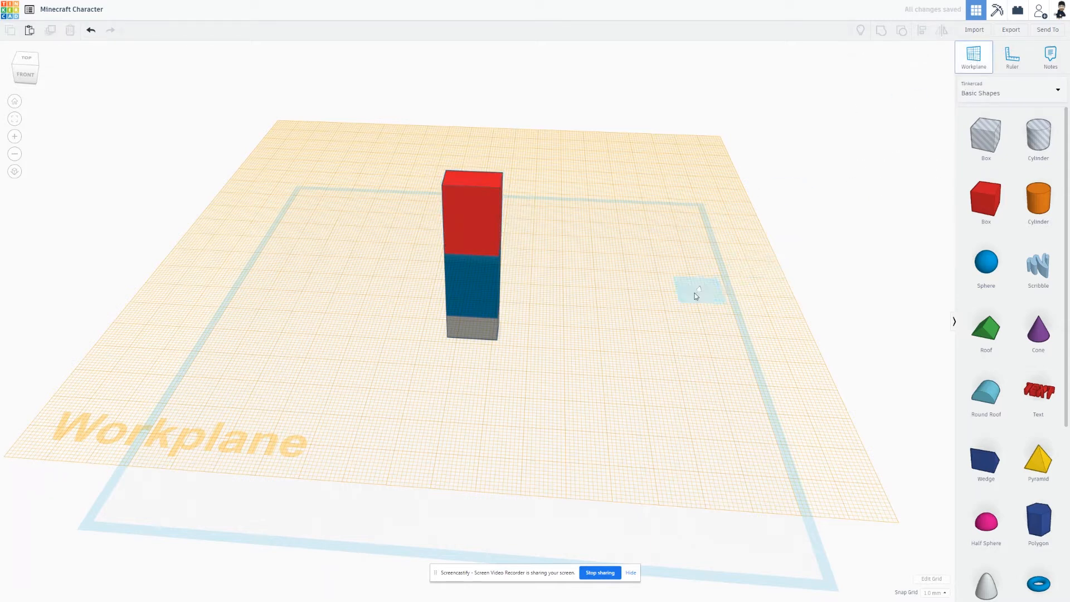
pyautogui.click(602, 320)
pyautogui.moveTo(600, 258); pyautogui.dragTo(523, 261, button='right')
pyautogui.click(478, 215)
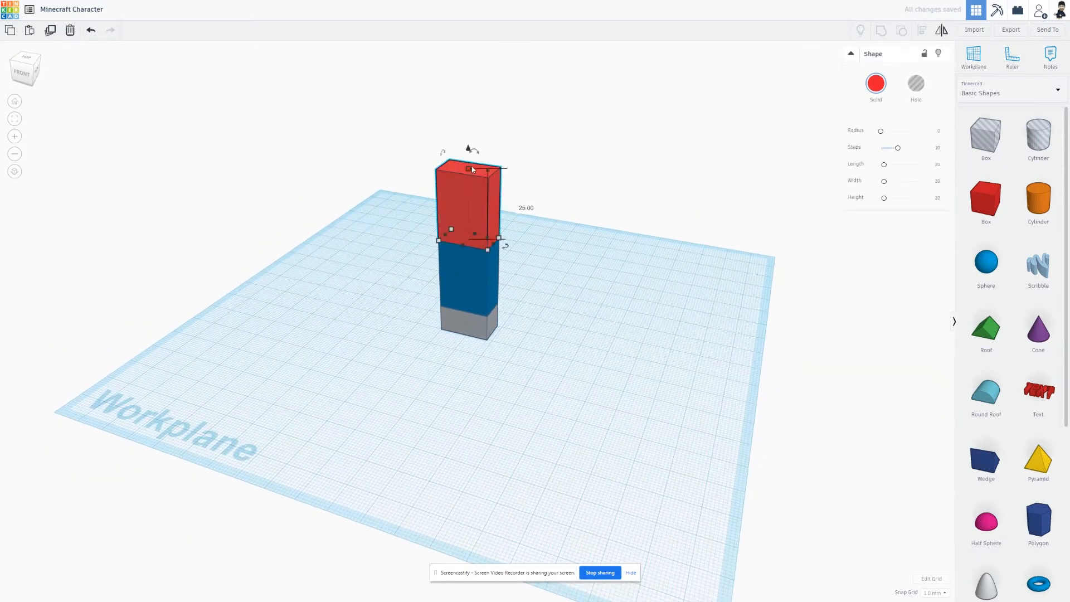
pyautogui.moveTo(467, 169); pyautogui.dragTo(469, 163)
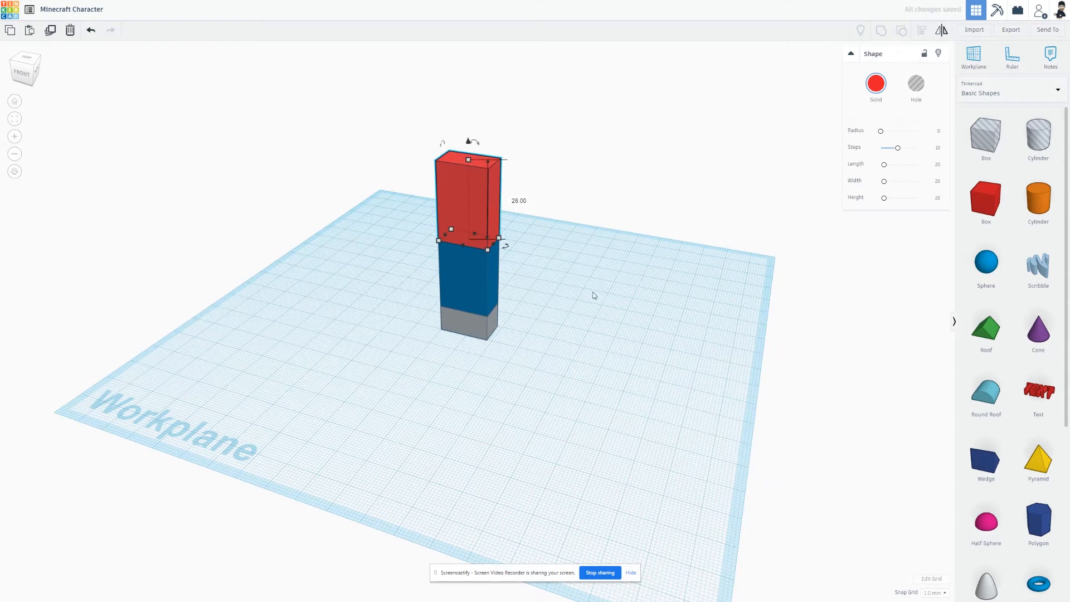
pyautogui.click(605, 332)
pyautogui.moveTo(605, 333); pyautogui.dragTo(642, 338, button='right')
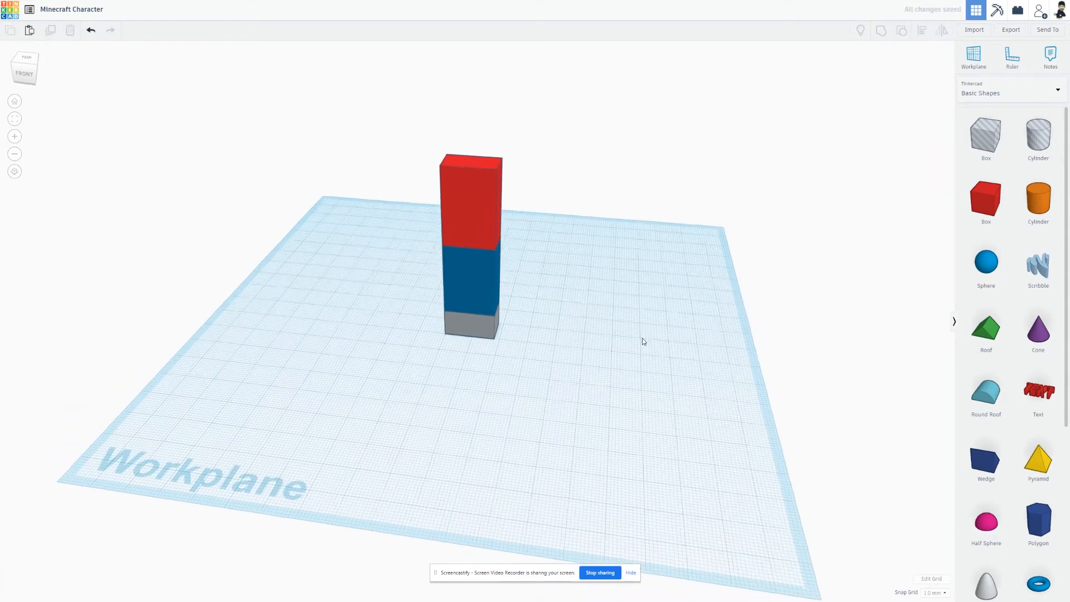
# Step: Change the colour of the topmost box to light blue
pyautogui.click(480, 226)
pyautogui.click(876, 84)
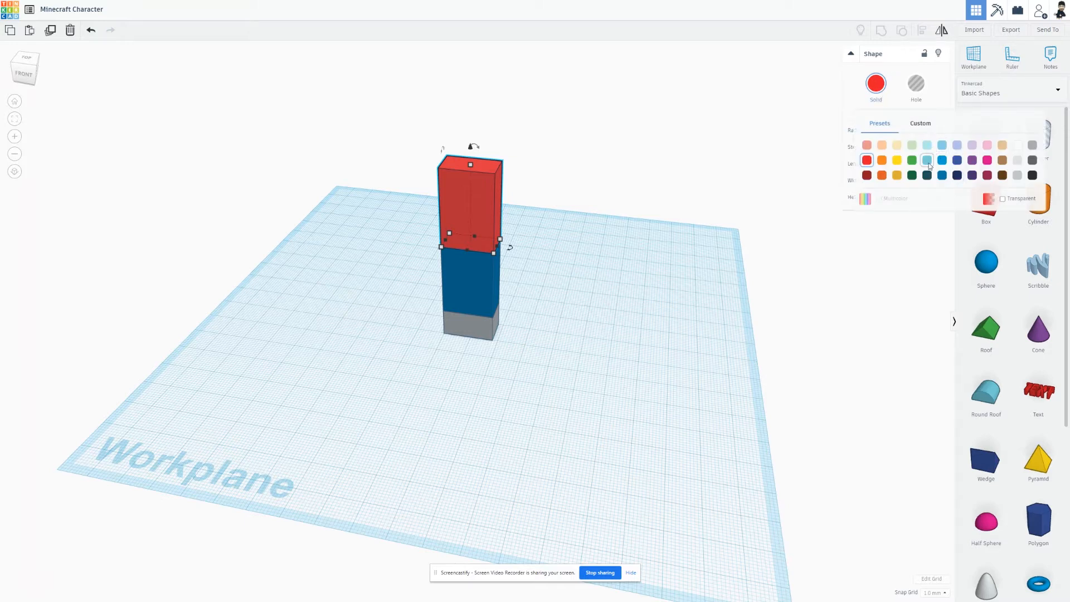
pyautogui.click(927, 161)
pyautogui.click(667, 300)
pyautogui.moveTo(650, 310)
pyautogui.mouseDown(button='right')
pyautogui.moveTo(779, 261)
pyautogui.moveTo(643, 303)
pyautogui.moveTo(547, 303)
pyautogui.moveTo(633, 306)
pyautogui.mouseUp(button='right')
# Step: Set the workplane on the light-blue box's right side face and place a new box against it
pyautogui.click(973, 56)
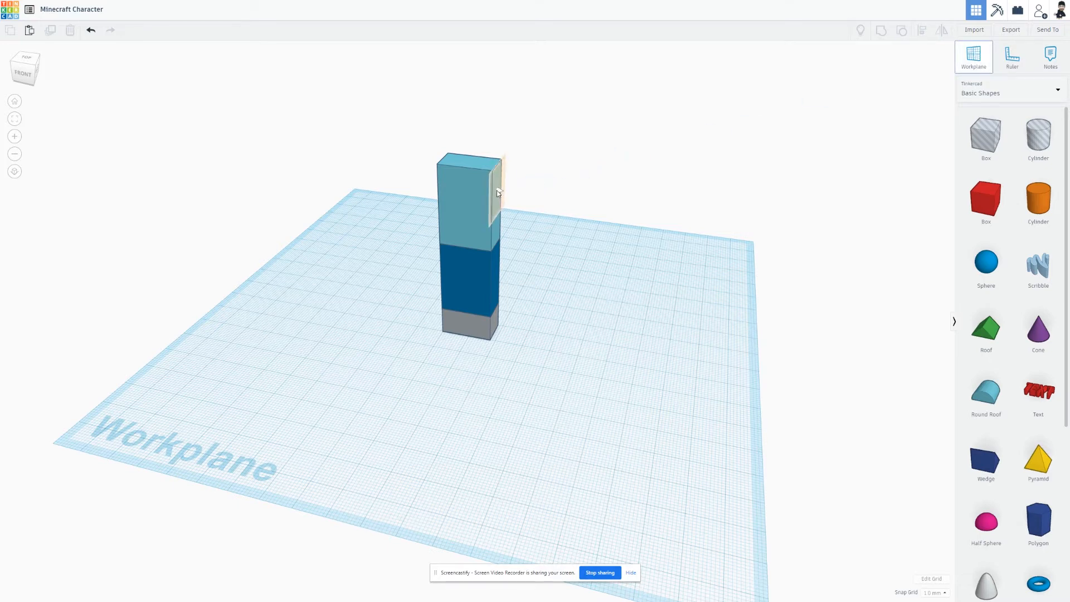
pyautogui.click(496, 192)
pyautogui.moveTo(988, 202); pyautogui.dragTo(492, 203)
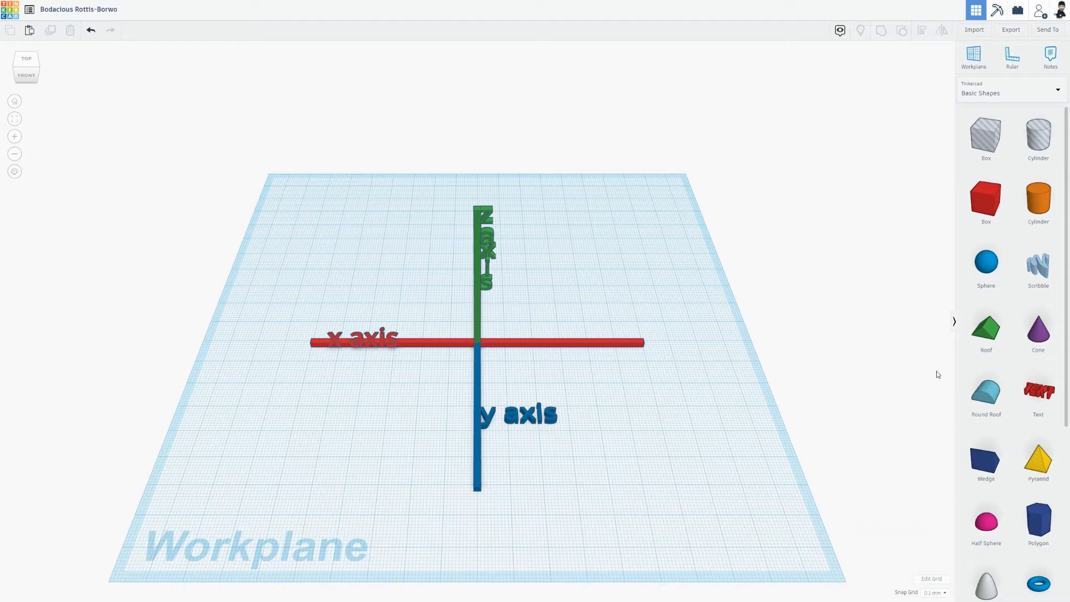
# Step: Examine the model of the x, y and z axes from several angles and restore the home view
pyautogui.moveTo(844, 376); pyautogui.dragTo(774, 378, button='right')
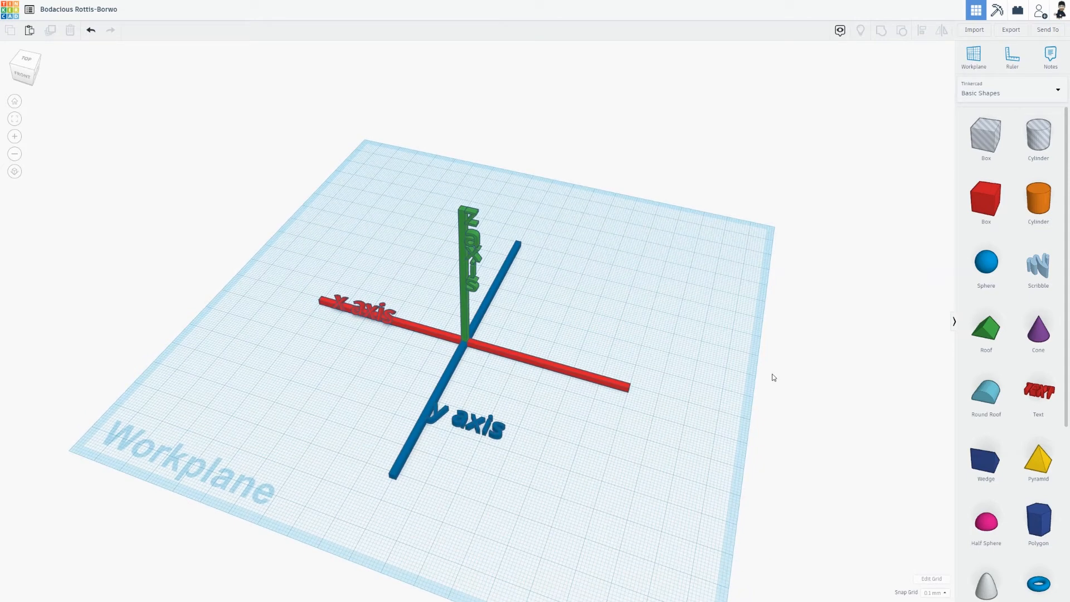
pyautogui.moveTo(775, 377); pyautogui.dragTo(897, 349, button='right')
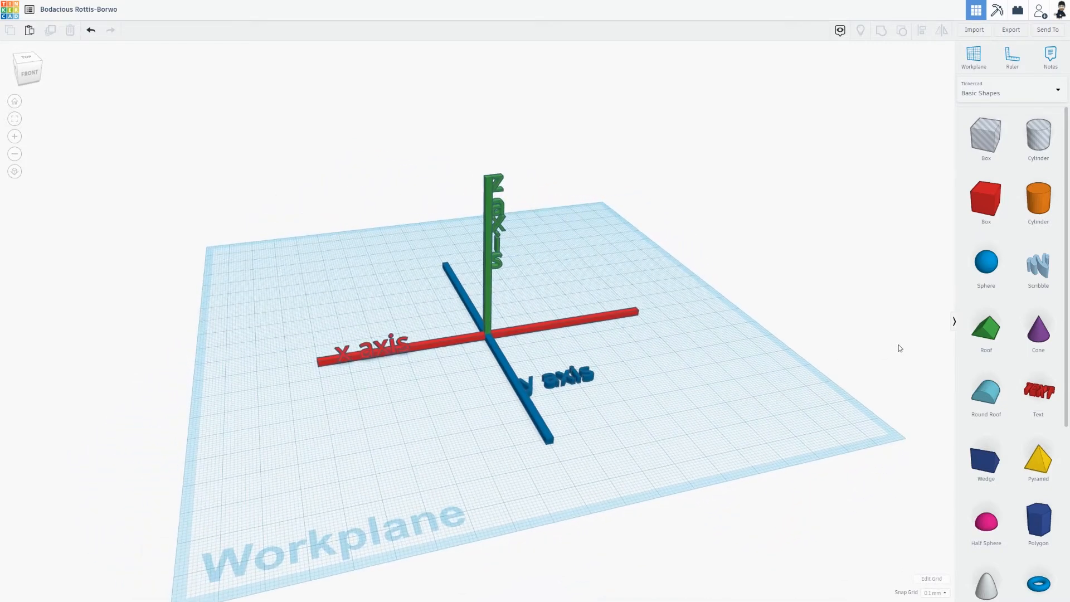
pyautogui.moveTo(898, 348); pyautogui.dragTo(710, 386, button='right')
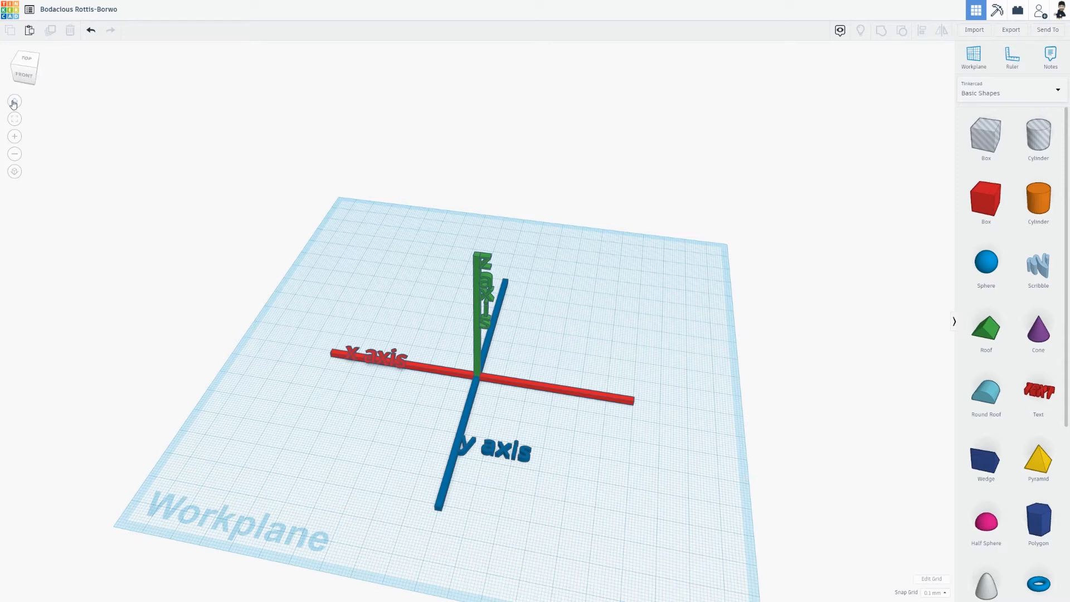
pyautogui.click(14, 102)
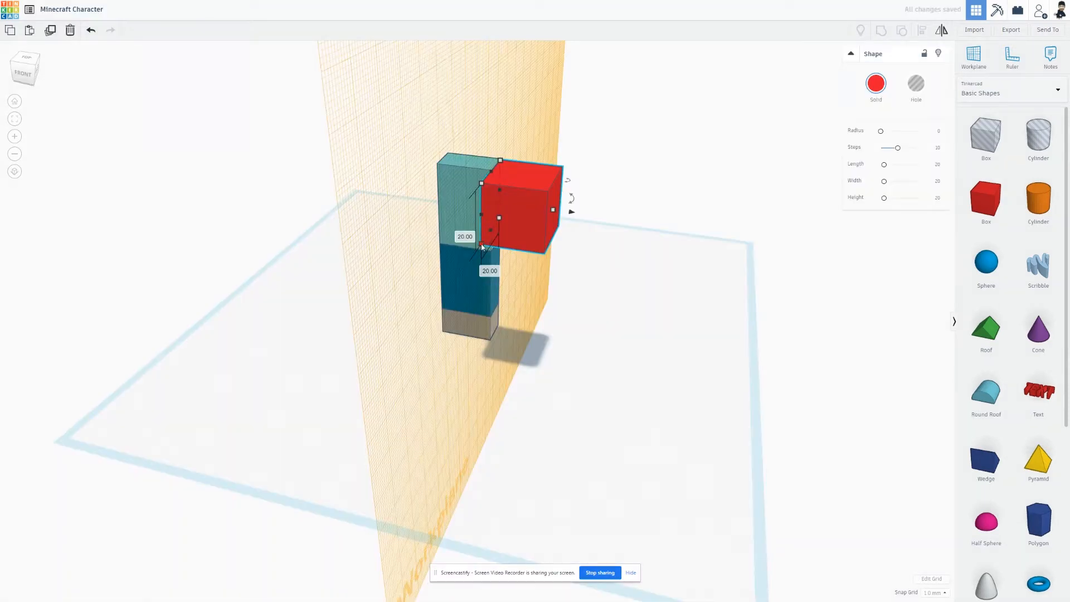
# Step: Shrink the red side box into a shoulder block about 8 mm wide at the torso's upper right edge
pyautogui.moveTo(483, 246); pyautogui.dragTo(492, 198)
pyautogui.moveTo(559, 189); pyautogui.dragTo(521, 182)
pyautogui.moveTo(568, 215); pyautogui.dragTo(591, 244, button='right')
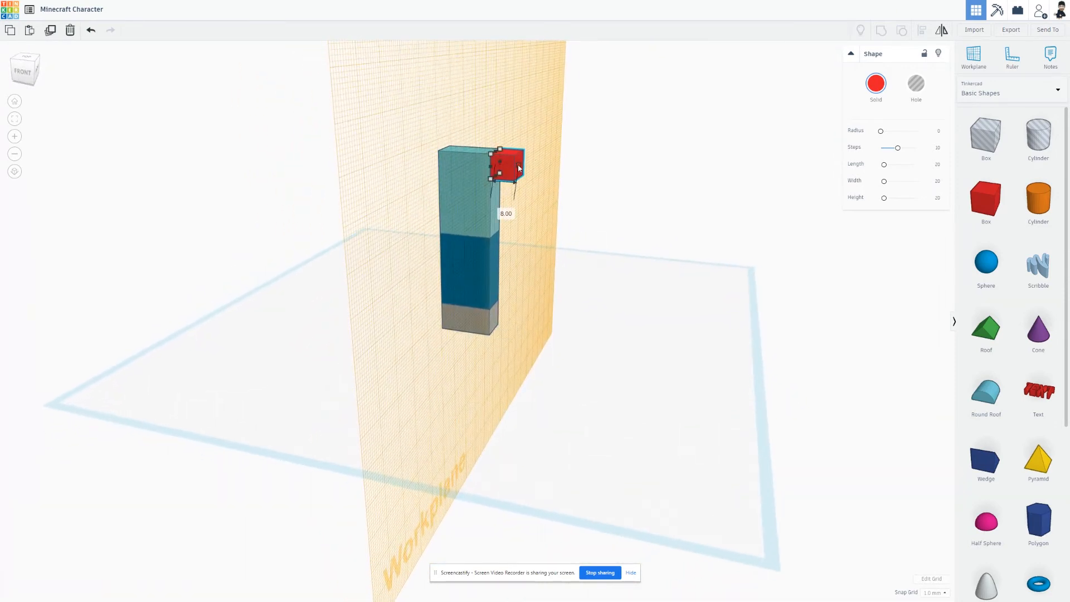
pyautogui.moveTo(520, 167); pyautogui.dragTo(524, 168)
pyautogui.moveTo(533, 202)
pyautogui.mouseDown(button='right')
pyautogui.moveTo(649, 176)
pyautogui.moveTo(605, 176)
pyautogui.moveTo(549, 196)
pyautogui.moveTo(544, 210)
pyautogui.mouseUp(button='right')
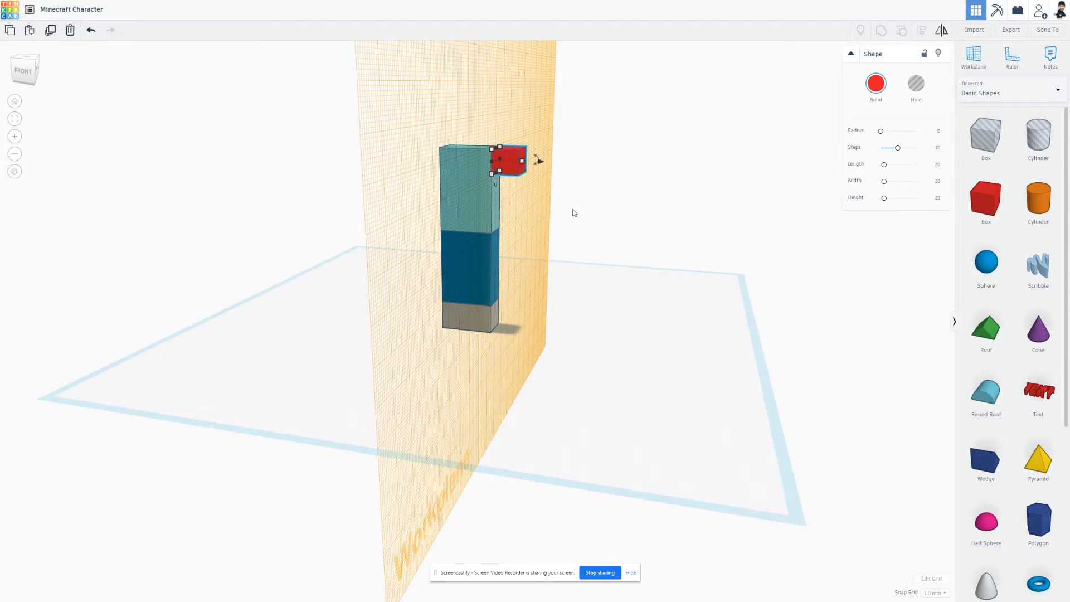
pyautogui.moveTo(612, 203); pyautogui.dragTo(527, 185, button='right')
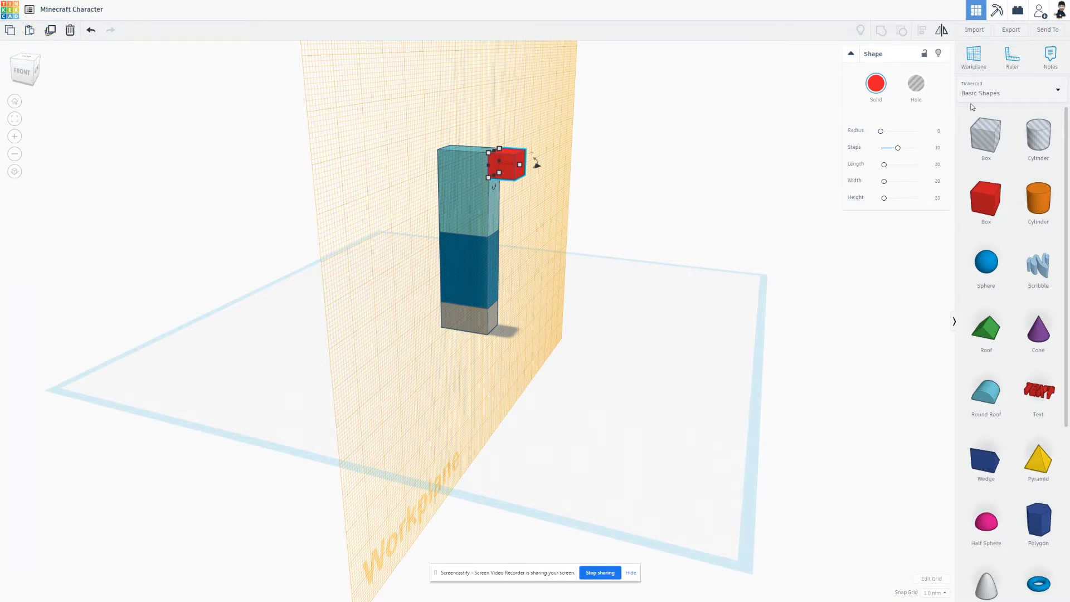
# Step: Set the workplane on the torso's opposite side face and paste a copy of the red shoulder box against it
pyautogui.click(976, 60)
pyautogui.moveTo(398, 189); pyautogui.dragTo(571, 202, button='right')
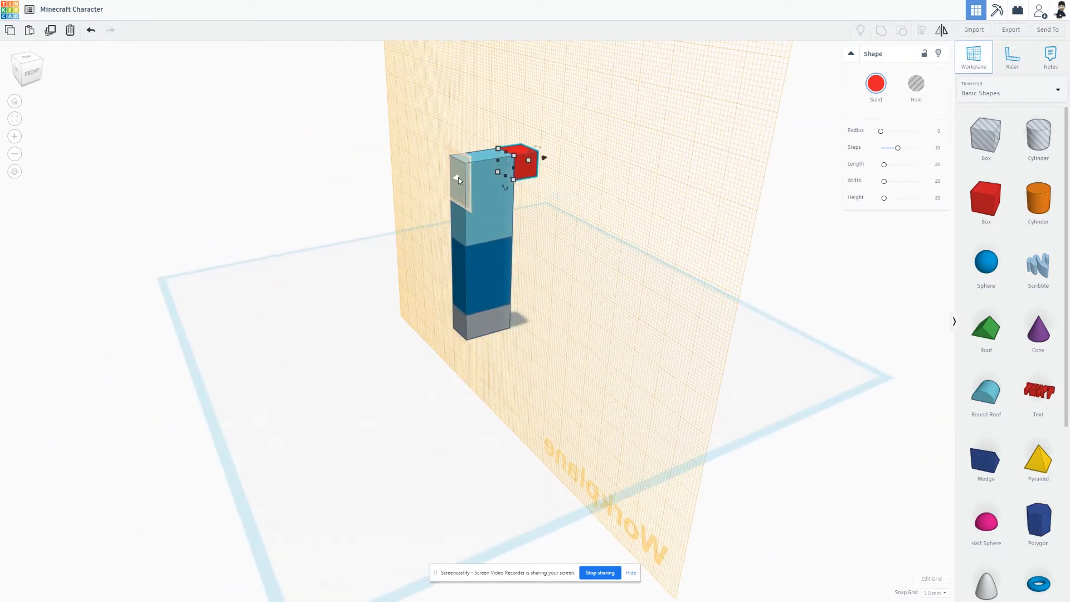
pyautogui.click(459, 186)
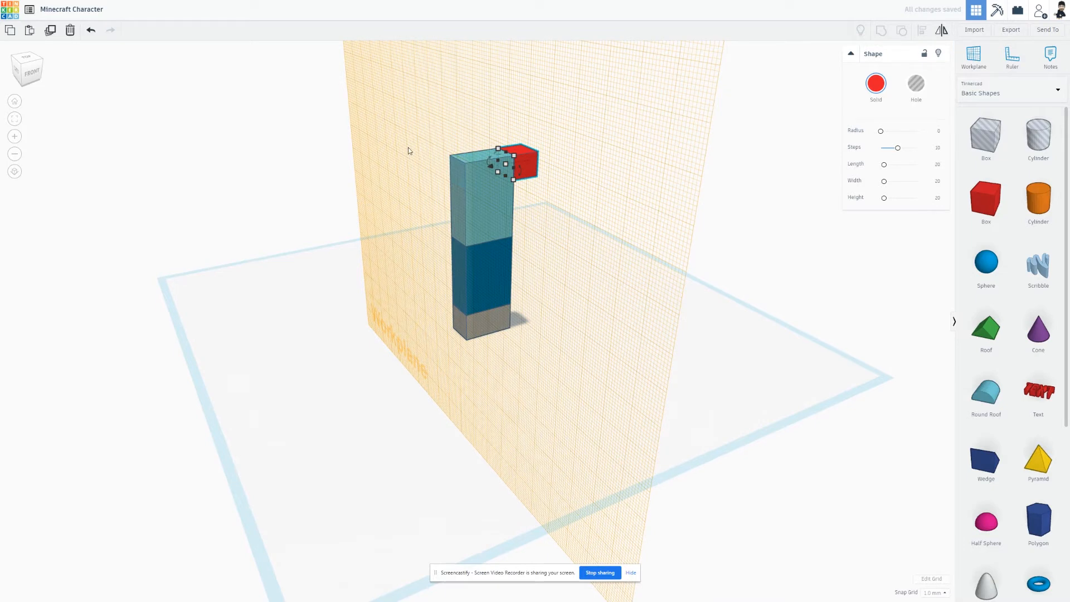
pyautogui.click(410, 164)
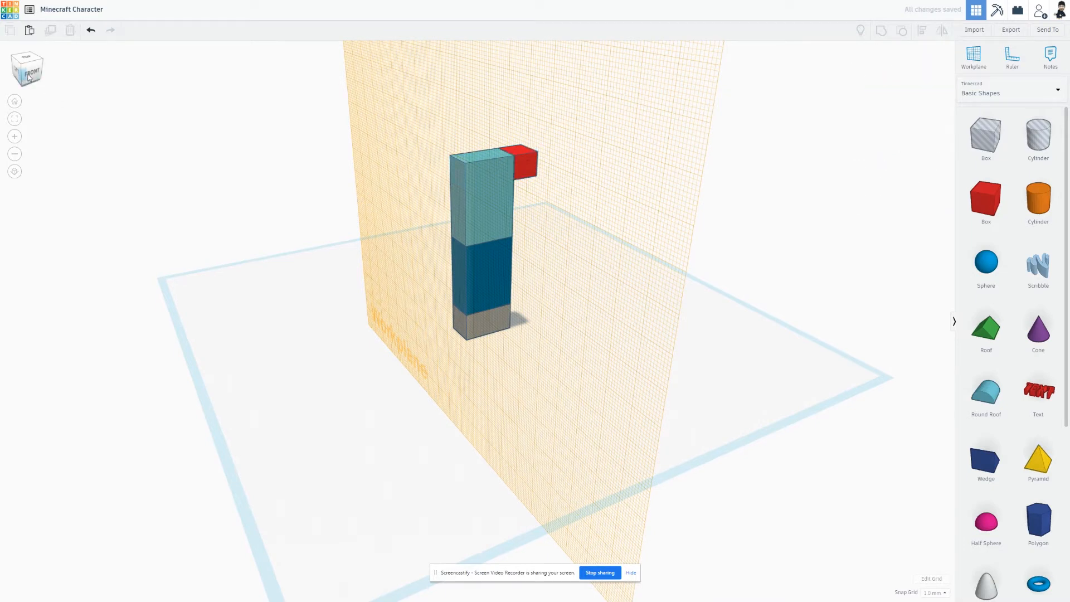
pyautogui.click(31, 33)
pyautogui.moveTo(451, 182); pyautogui.dragTo(441, 167)
pyautogui.moveTo(430, 220); pyautogui.dragTo(305, 222, button='right')
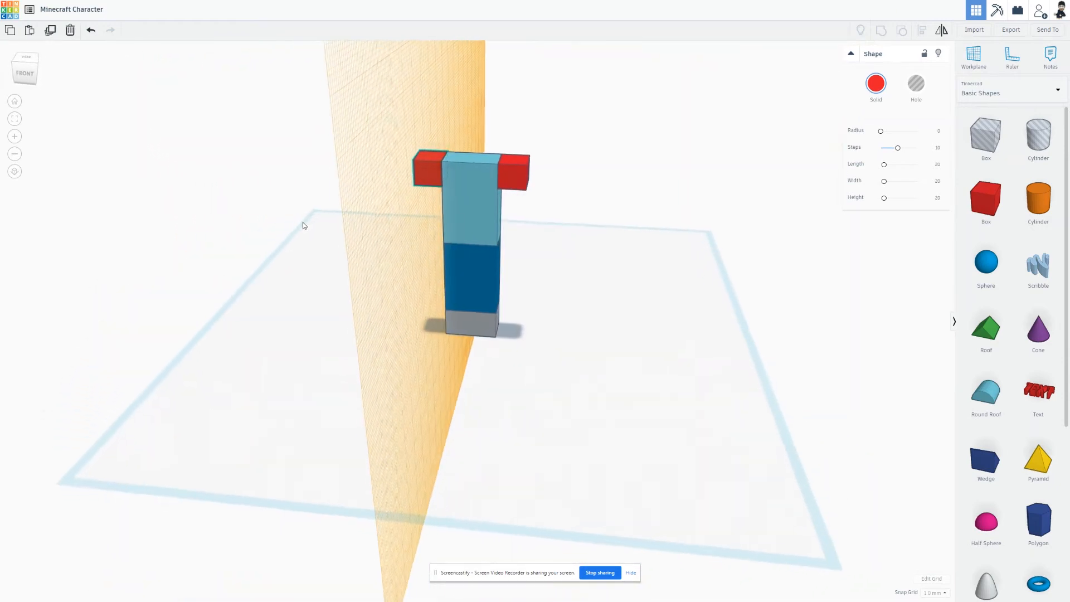
# Step: Change the colour of both red shoulder boxes to the torso's light blue
pyautogui.click(876, 83)
pyautogui.click(928, 167)
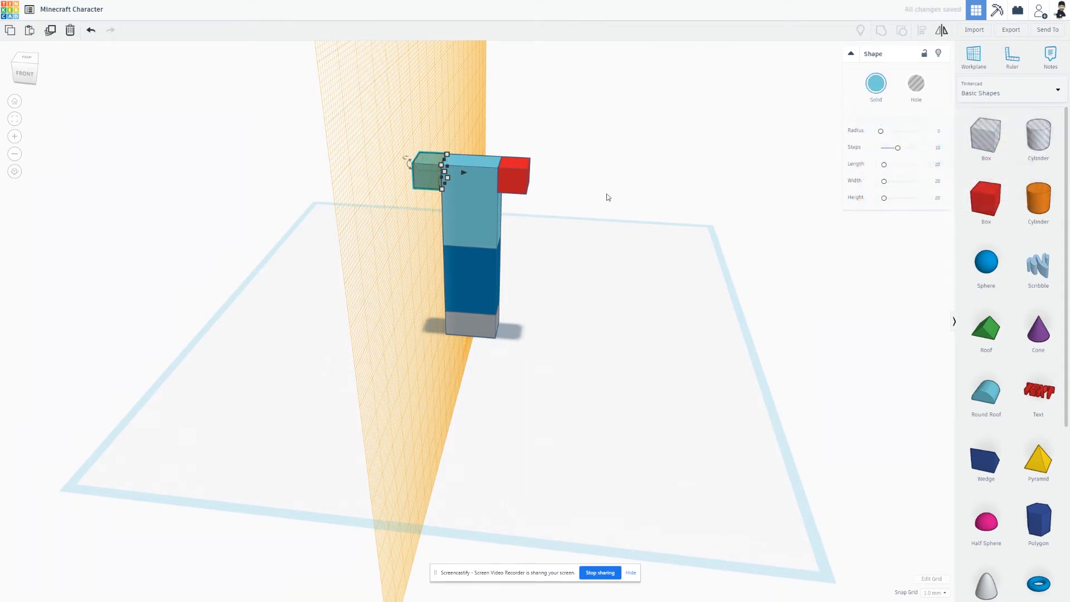
pyautogui.click(517, 180)
pyautogui.click(876, 83)
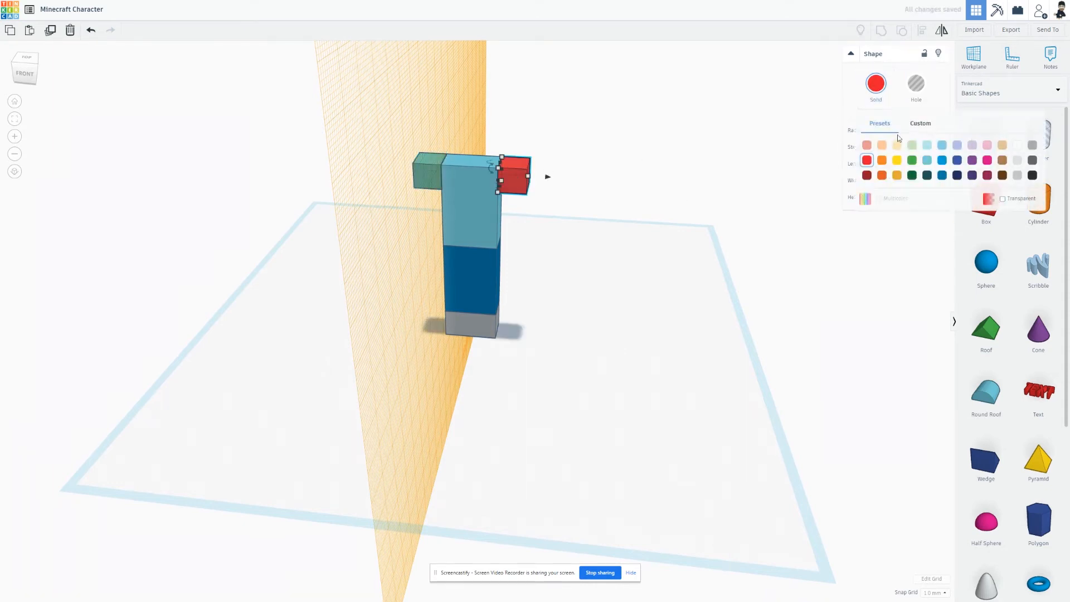
pyautogui.click(927, 162)
pyautogui.rightClick(927, 162)
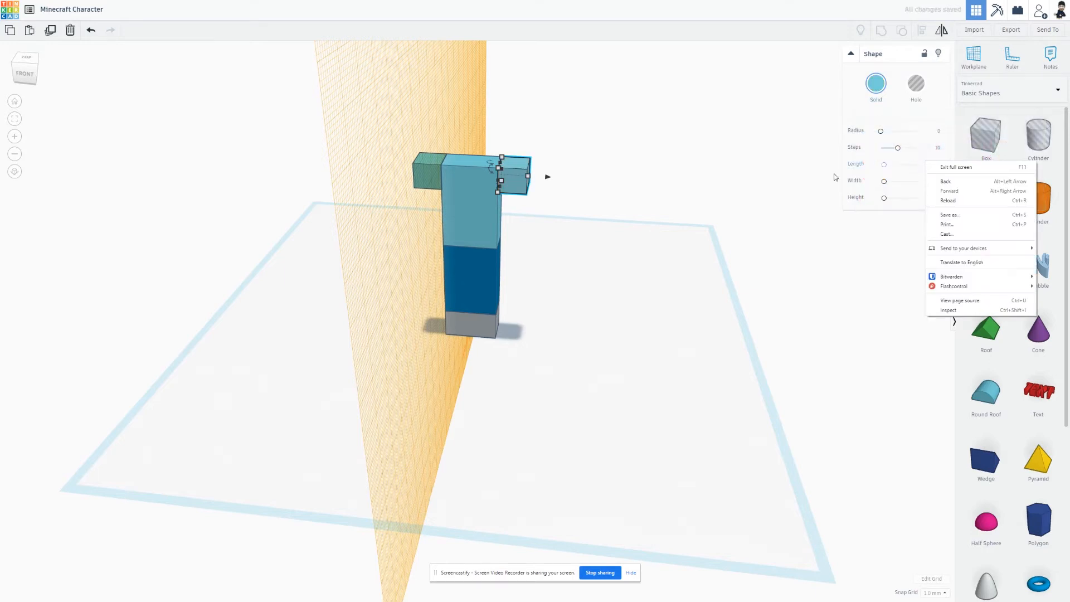
pyautogui.click(608, 223)
# Step: Return the workplane to the base grid
pyautogui.click(974, 56)
pyautogui.click(636, 315)
pyautogui.moveTo(629, 273); pyautogui.dragTo(769, 303, button='right')
pyautogui.click(278, 282)
pyautogui.moveTo(706, 317); pyautogui.dragTo(712, 239, button='right')
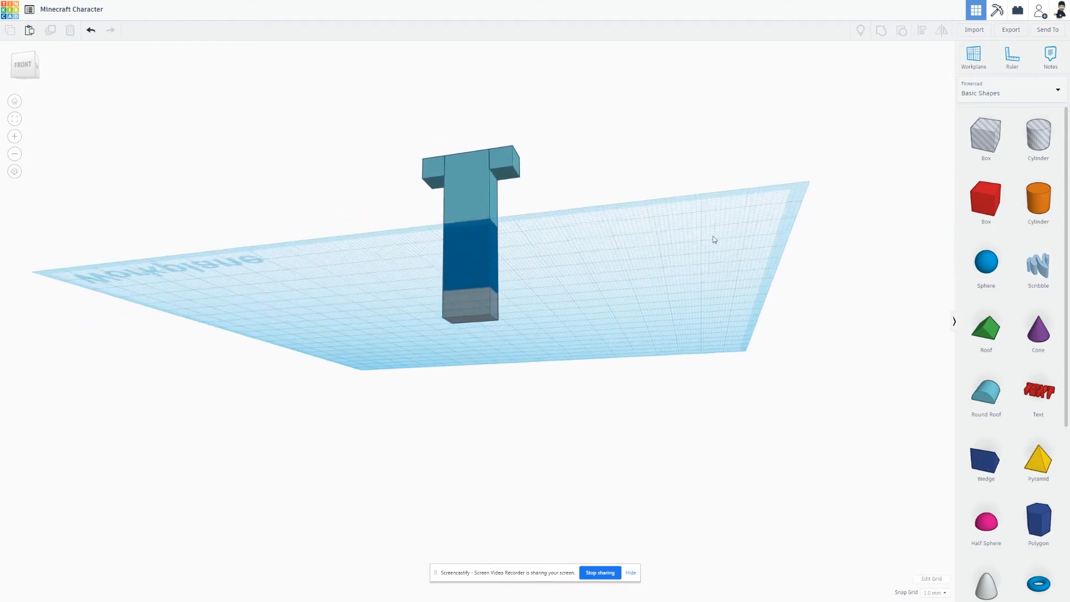
# Step: Set the workplane on the right shoulder's underside and hang a red arm box there, 8 by 9 mm and 17 mm tall
pyautogui.click(974, 57)
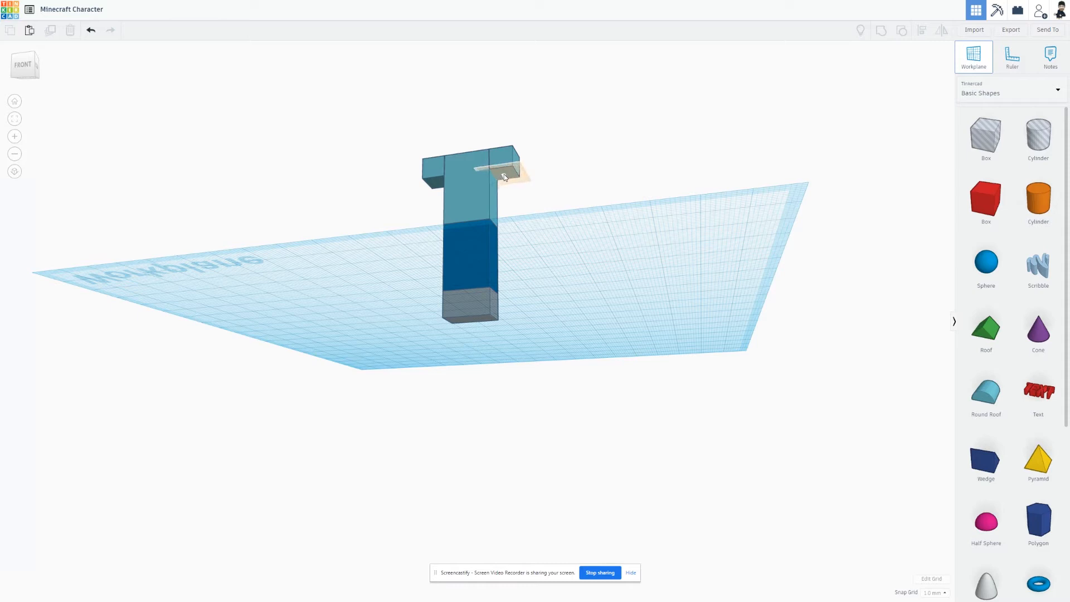
pyautogui.click(504, 174)
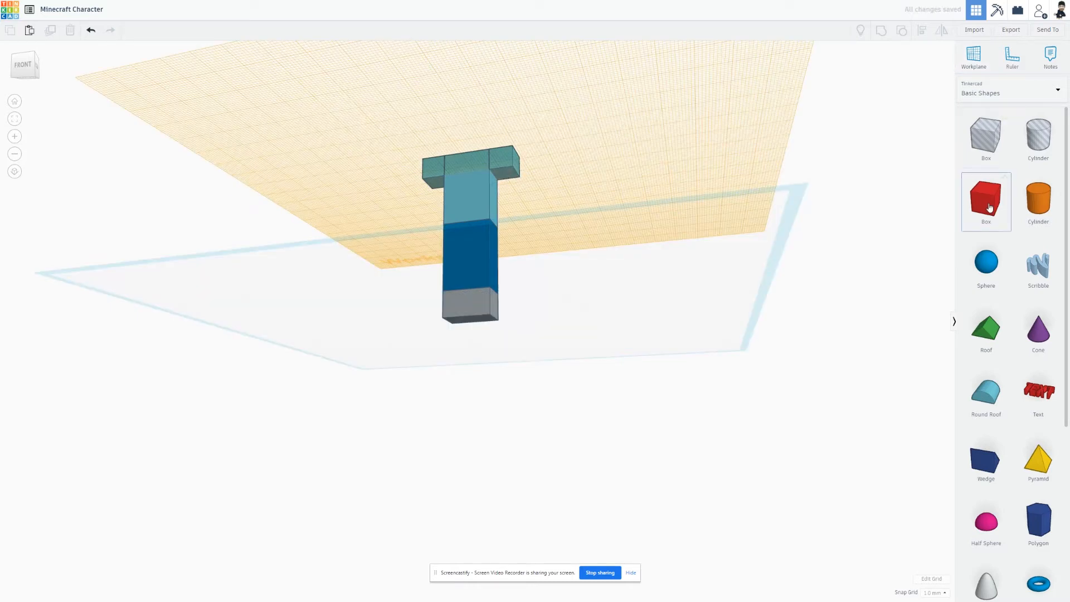
pyautogui.moveTo(904, 213); pyautogui.dragTo(521, 180)
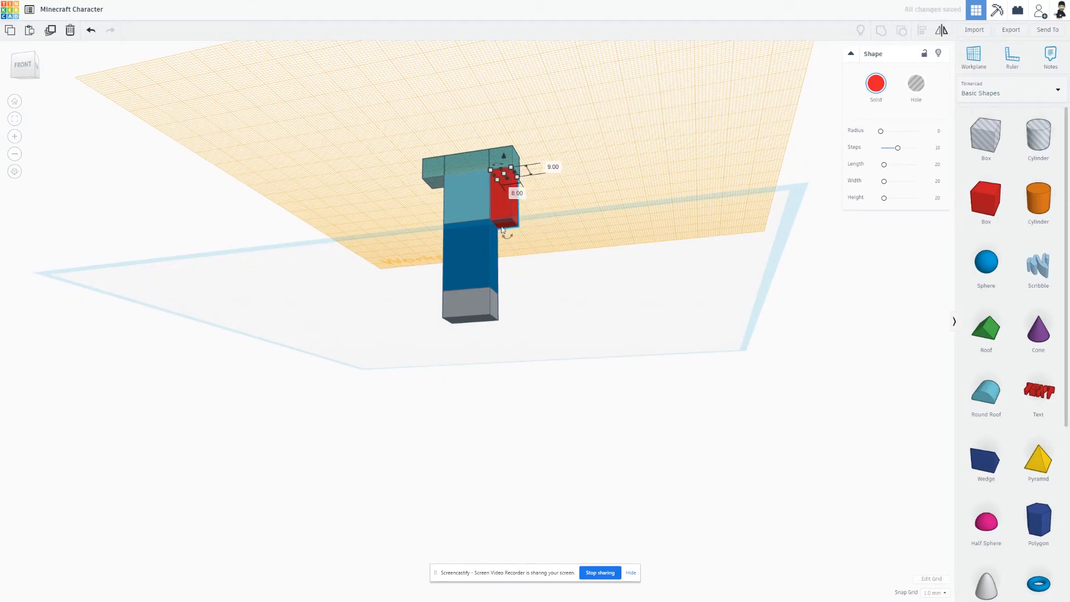
pyautogui.scroll(5, 530, 197)
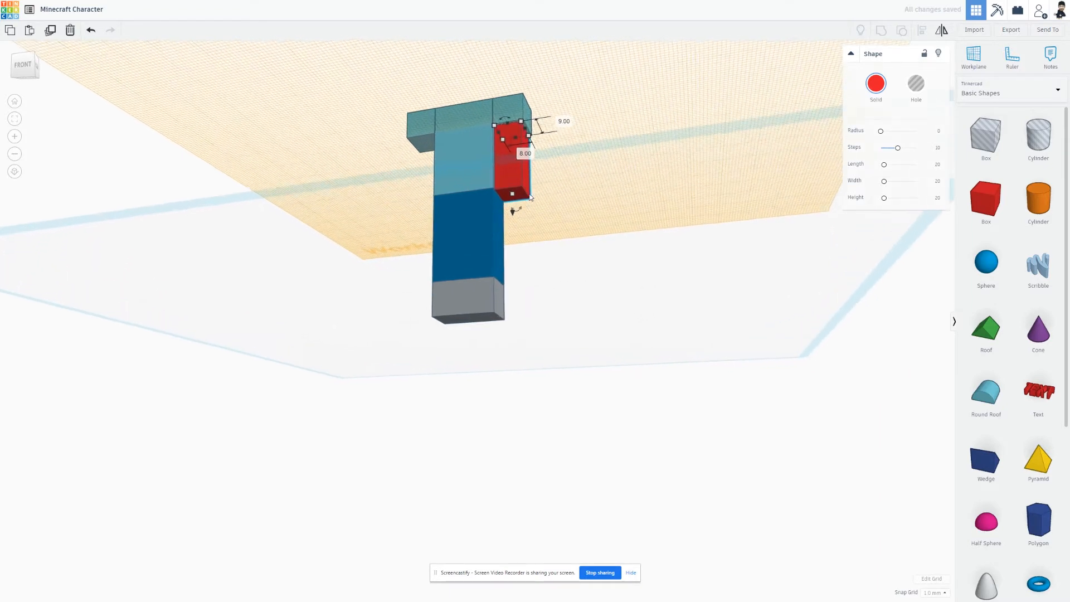
pyautogui.moveTo(524, 157)
pyautogui.mouseDown()
pyautogui.moveTo(519, 114)
pyautogui.moveTo(520, 144)
pyautogui.mouseUp()
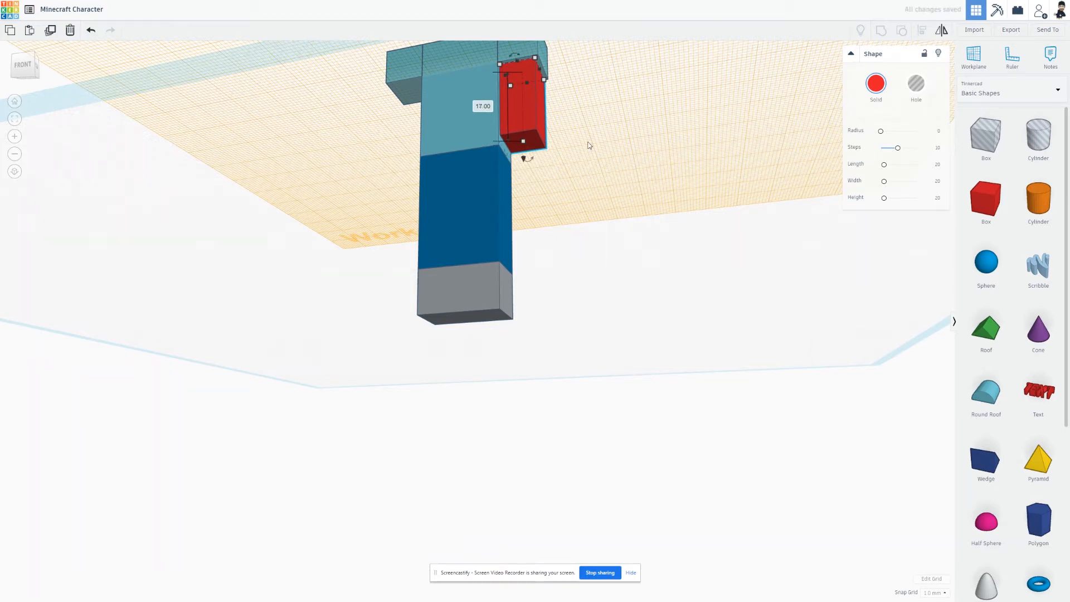
# Step: Try a 10 mm depth on the red arm box and restore it to 9 mm
pyautogui.moveTo(602, 121); pyautogui.dragTo(258, 110, button='right')
pyautogui.scroll(4, 455, 68)
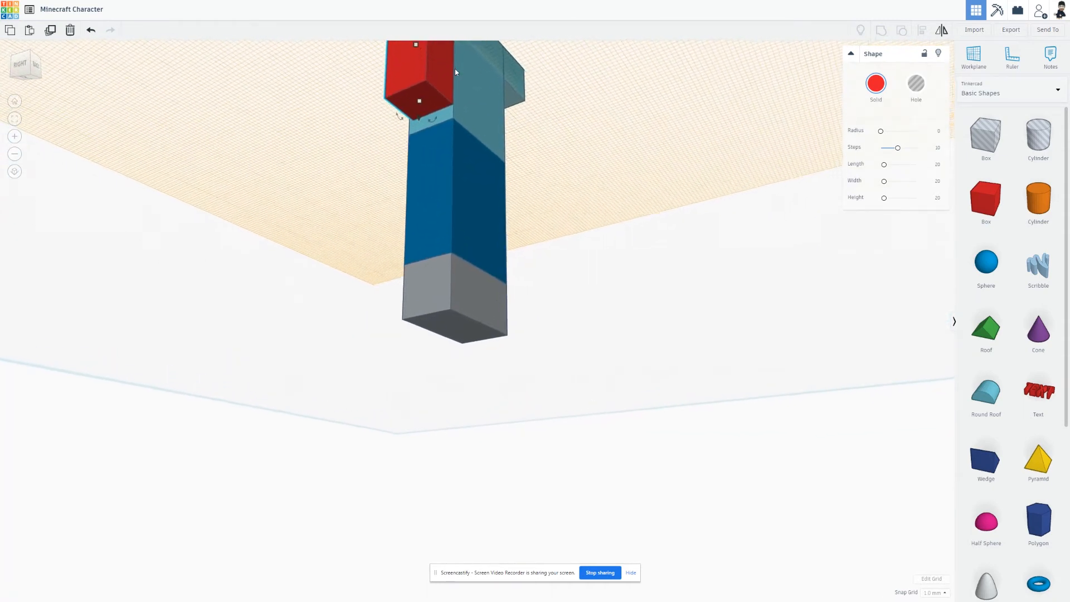
pyautogui.moveTo(455, 70); pyautogui.dragTo(733, 2, button='right')
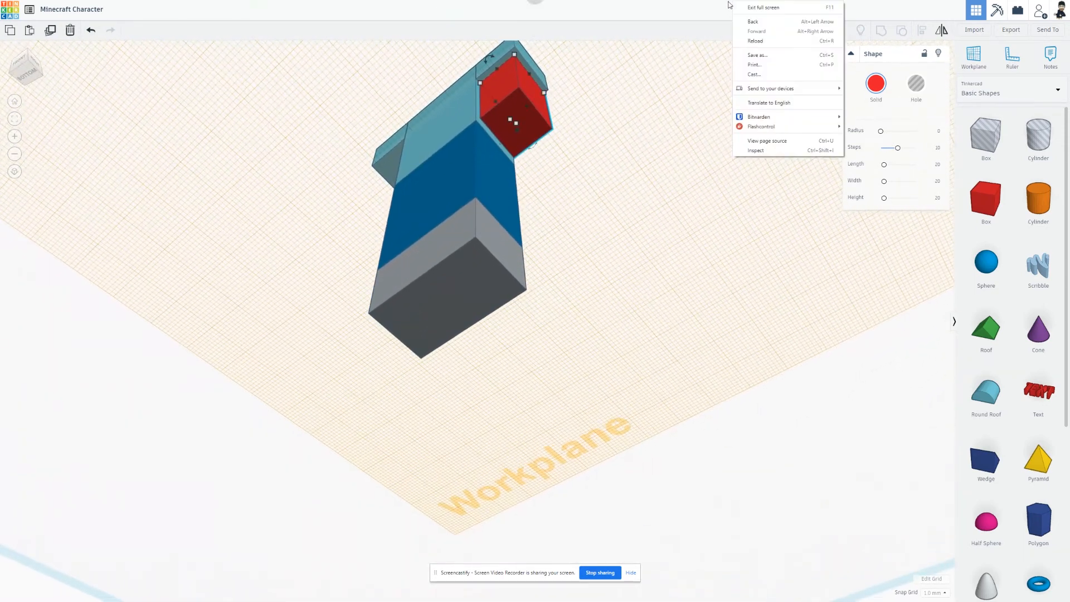
pyautogui.click(515, 56)
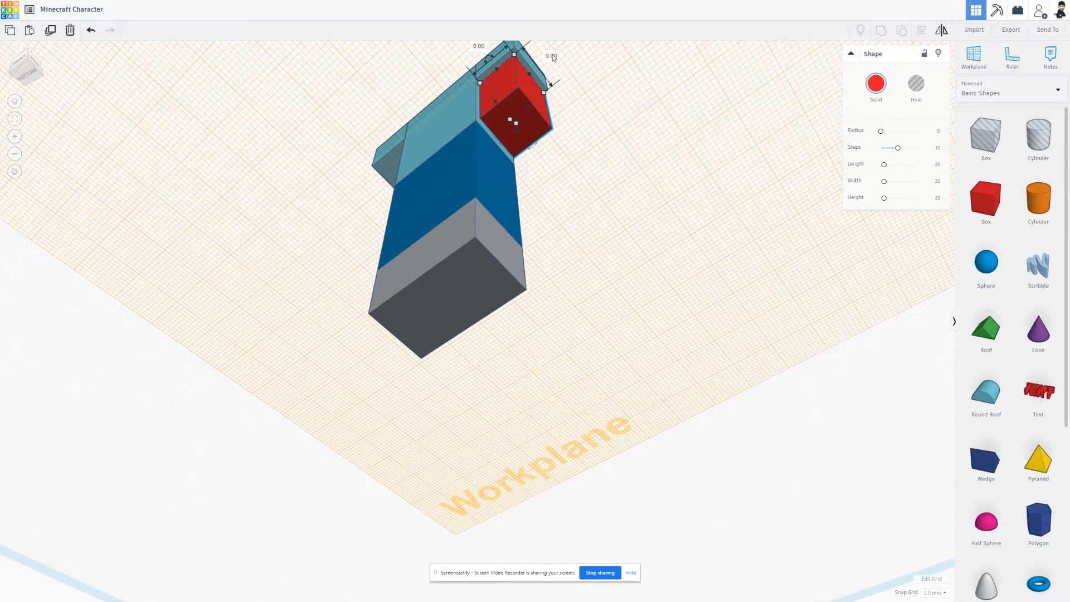
pyautogui.press('Return')
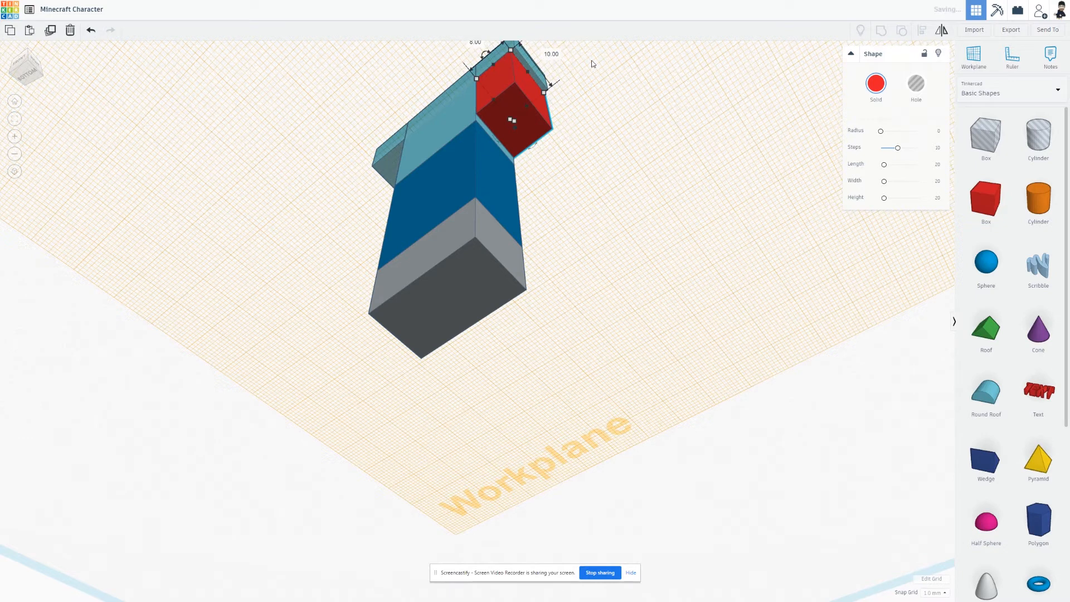
pyautogui.click(553, 53)
pyautogui.write('9')
pyautogui.press('Return')
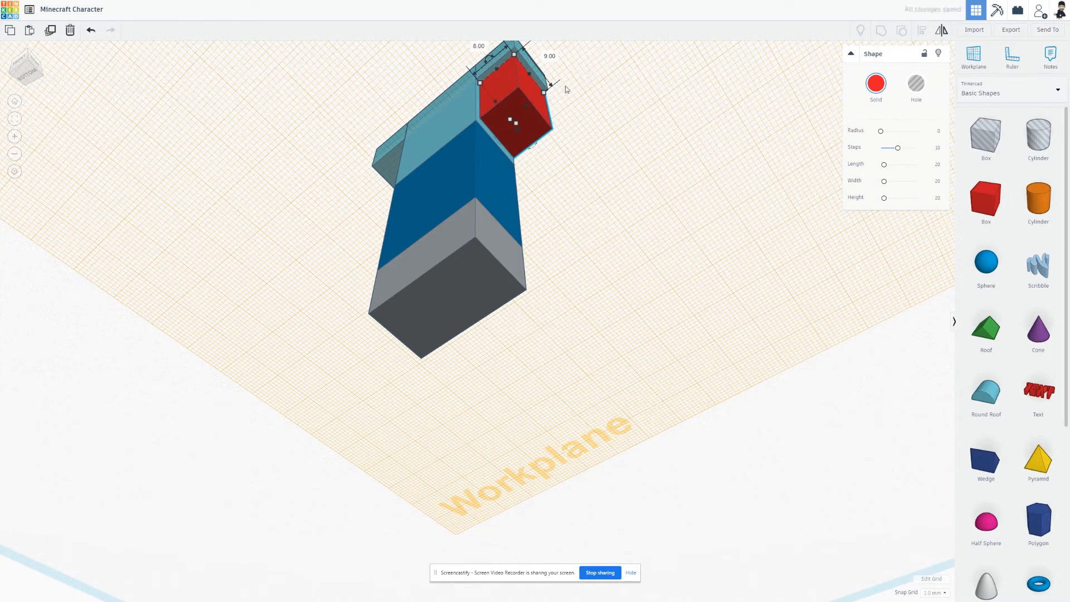
# Step: Change the colour of the red arm box to light tan
pyautogui.click(616, 97)
pyautogui.moveTo(616, 98); pyautogui.dragTo(657, 263, button='right')
pyautogui.scroll(-5, 580, 252)
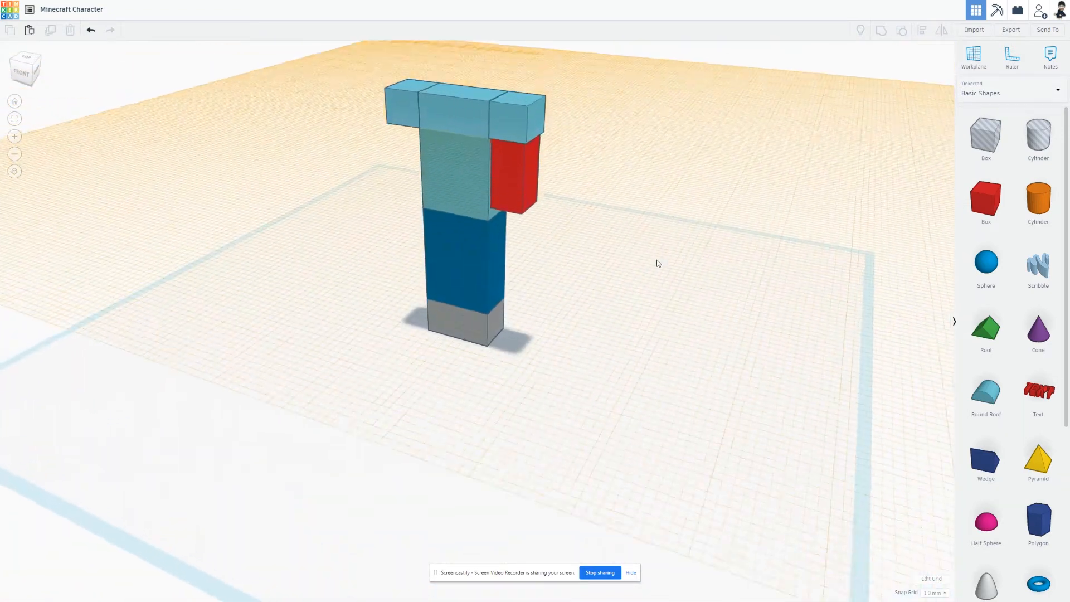
pyautogui.click(533, 169)
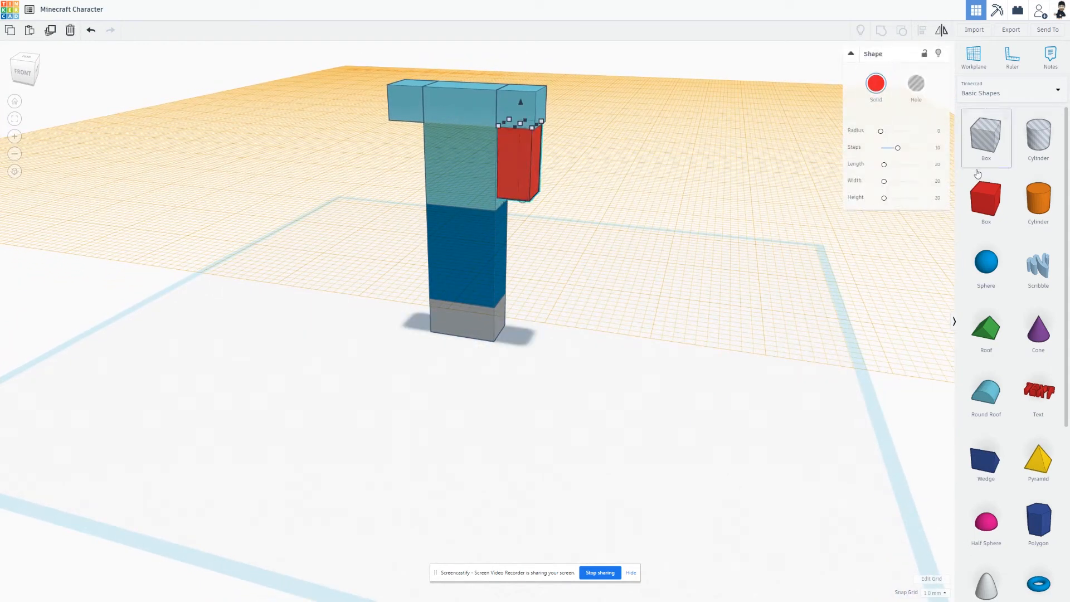
pyautogui.click(880, 97)
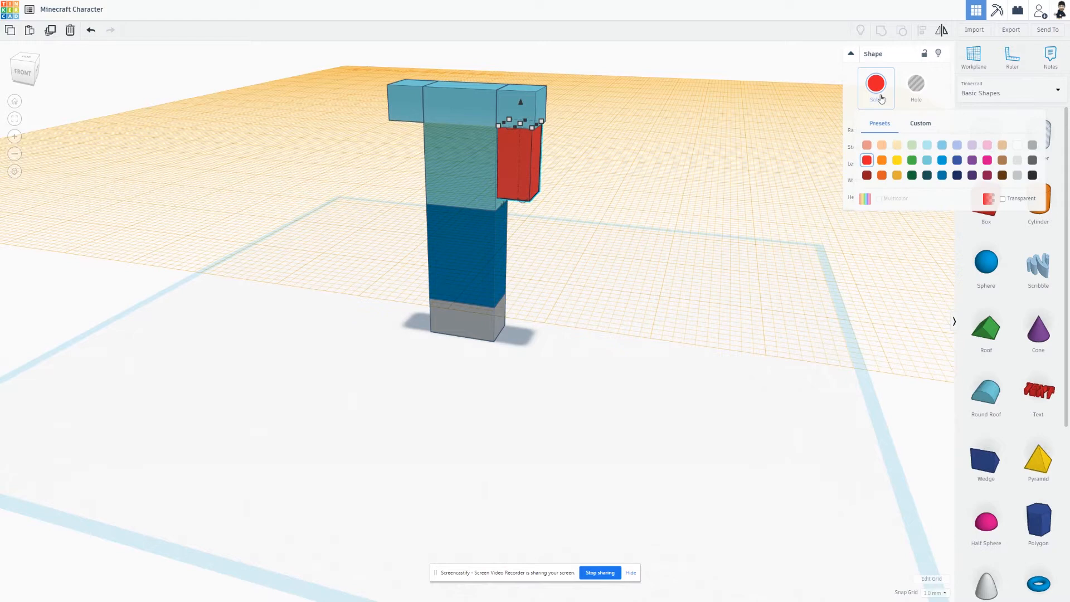
pyautogui.click(1003, 145)
pyautogui.click(647, 198)
# Step: Copy the tan arm box and paste a duplicate of it
pyautogui.moveTo(633, 203); pyautogui.dragTo(571, 136, button='right')
pyautogui.click(532, 143)
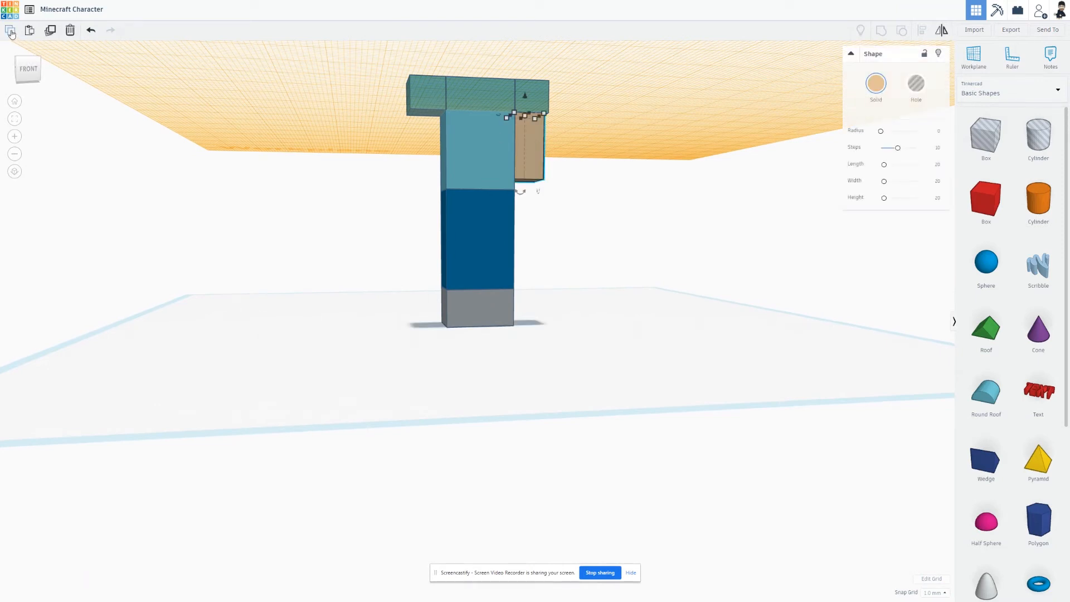
pyautogui.click(169, 116)
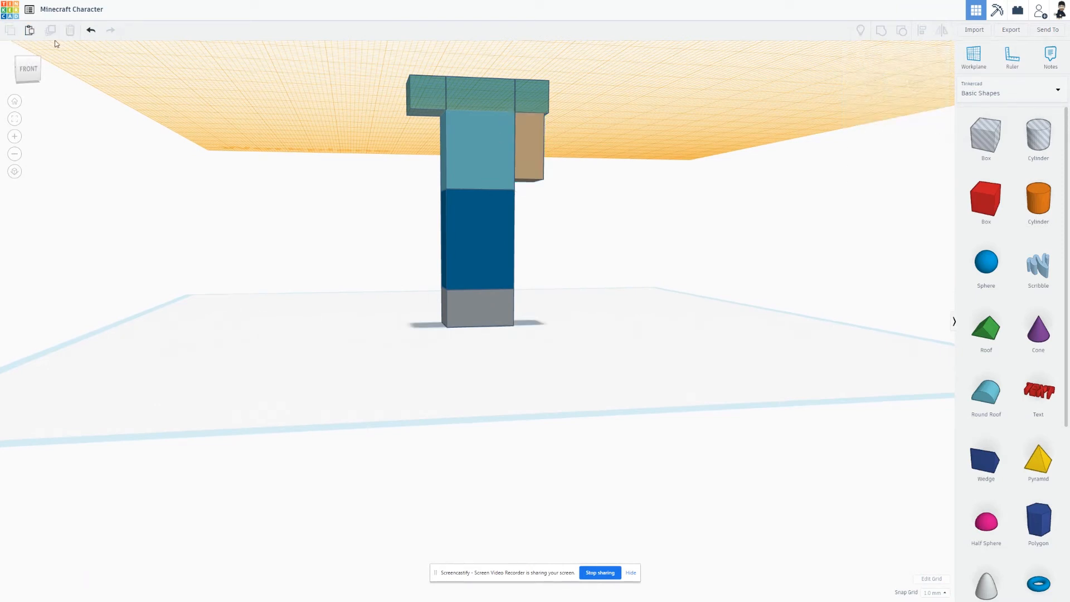
pyautogui.click(31, 32)
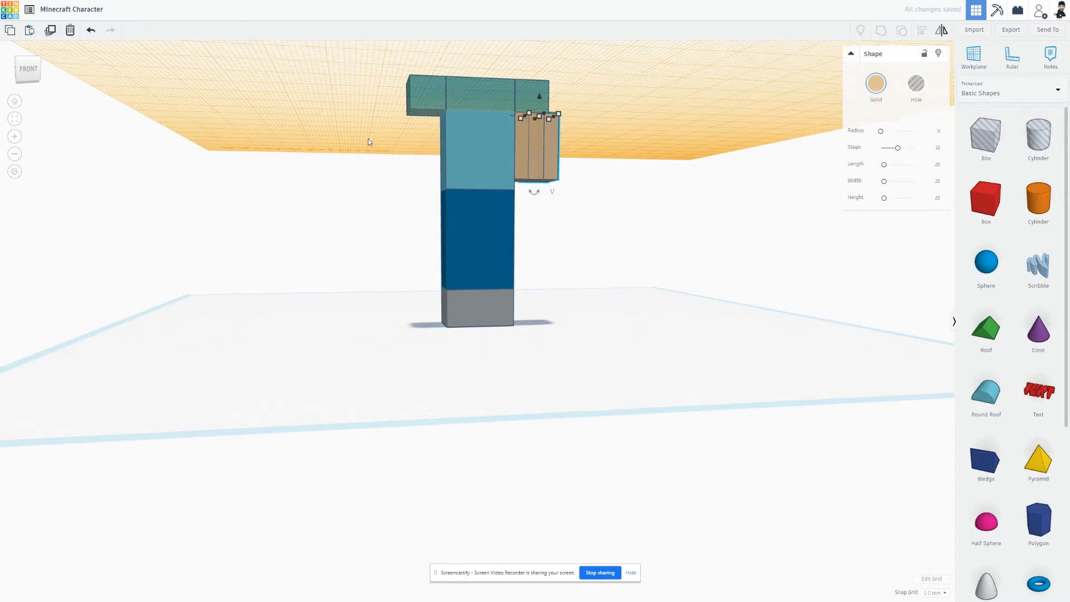
# Step: Move the duplicate tan arm across the torso until it sits beneath the opposite shoulder
pyautogui.press('Left')
pyautogui.press('Left')
pyautogui.press('Left')
pyautogui.press('Left')
pyautogui.press('Left')
pyautogui.press('Left')
pyautogui.press('Left')
pyautogui.press('Left')
pyautogui.press('Left')
pyautogui.press('Left')
pyautogui.press('Left')
pyautogui.press('Left')
pyautogui.press('Left')
pyautogui.press('Left')
pyautogui.press('Left')
pyautogui.press('Left')
pyautogui.press('Left')
pyautogui.press('Left')
pyautogui.press('Left')
pyautogui.press('Left')
pyautogui.press('Left')
pyautogui.press('Left')
pyautogui.press('Left')
pyautogui.press('Left')
pyautogui.press('Left')
pyautogui.press('Left')
pyautogui.press('Right')
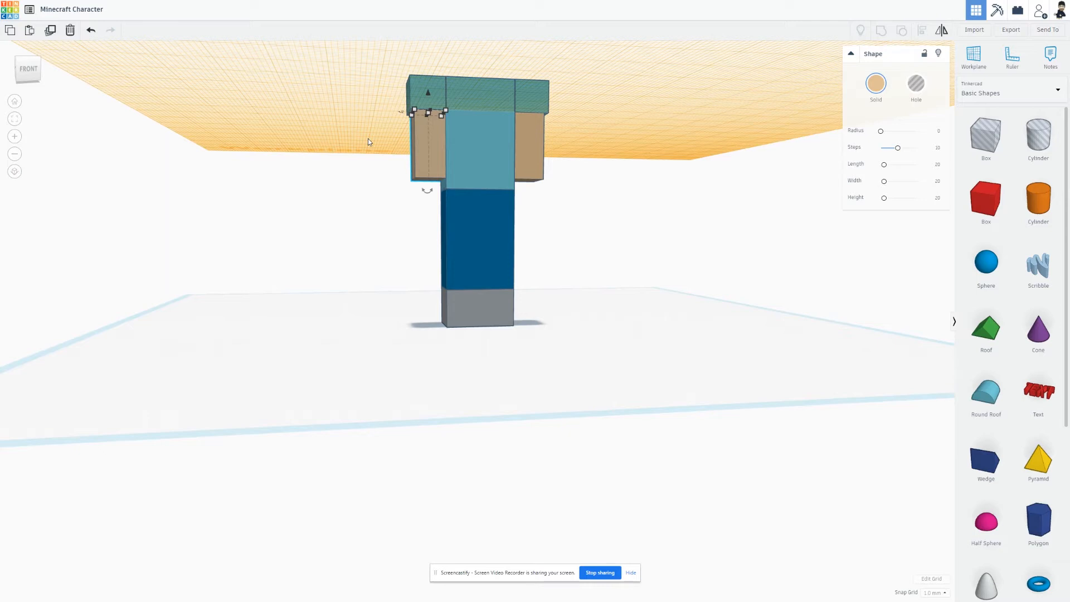
pyautogui.click(351, 162)
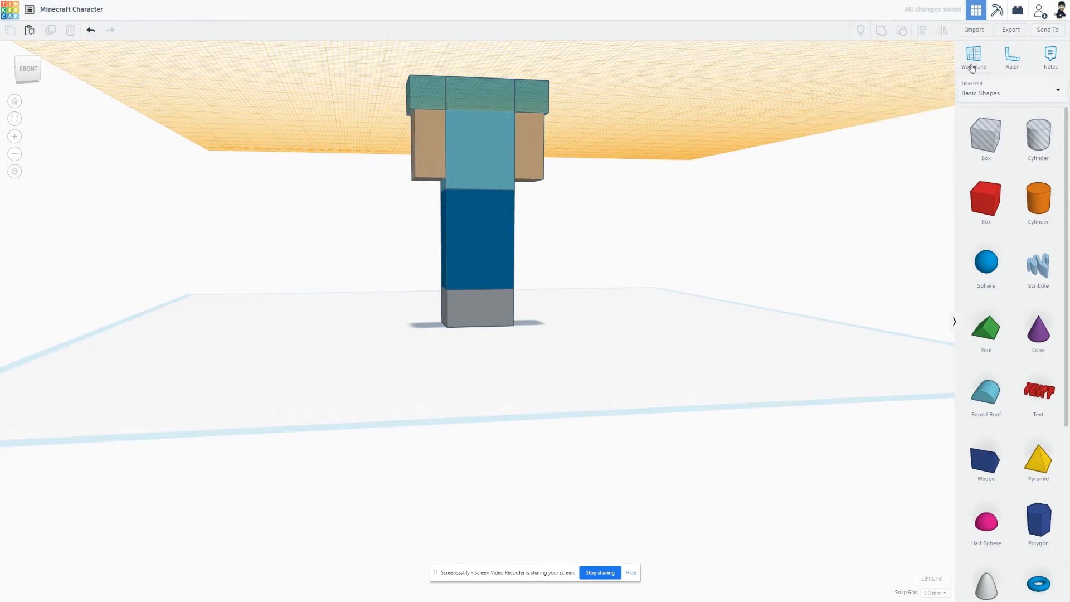
# Step: Move the workplane from the shoulder's underside back to the base grid
pyautogui.click(583, 435)
pyautogui.moveTo(623, 283); pyautogui.dragTo(817, 299, button='right')
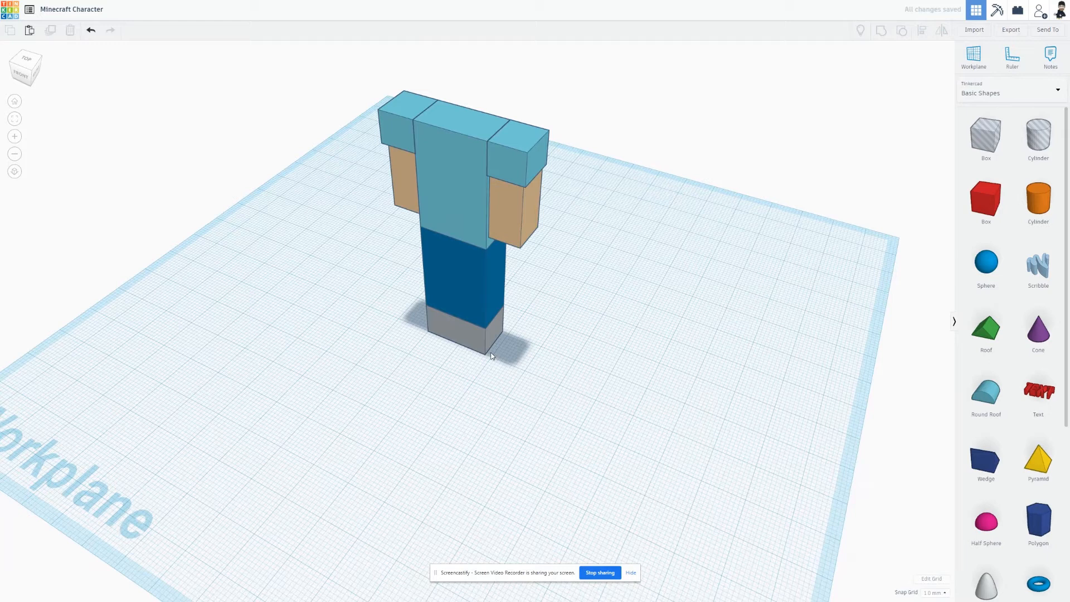
pyautogui.moveTo(491, 355); pyautogui.dragTo(518, 349, button='right')
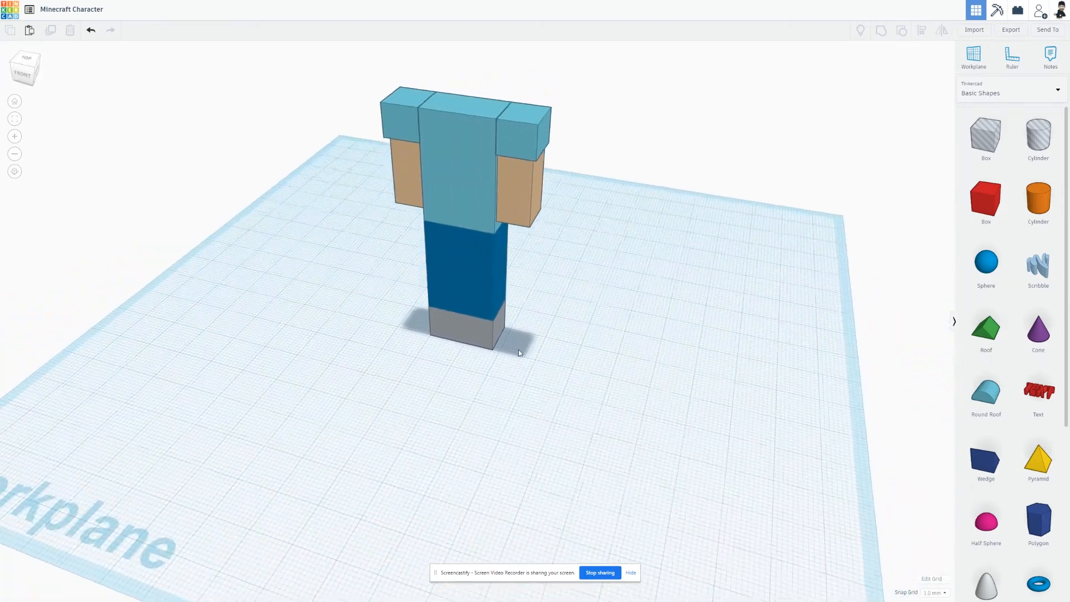
# Step: Set the workplane on top of the torso and place a new red box there as the head
pyautogui.click(975, 71)
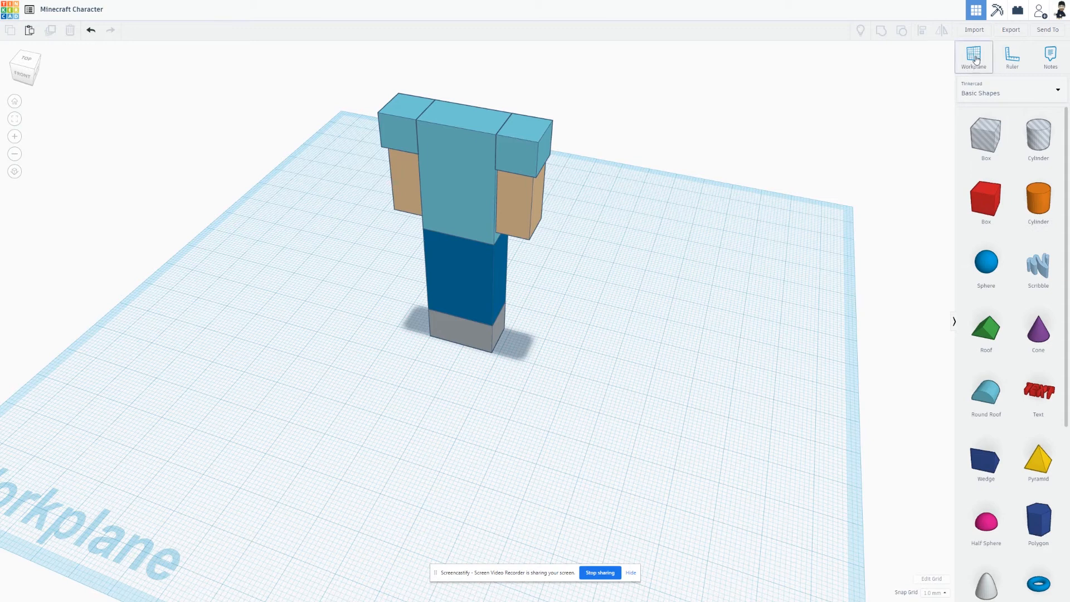
pyautogui.click(463, 120)
pyautogui.moveTo(993, 202); pyautogui.dragTo(460, 132)
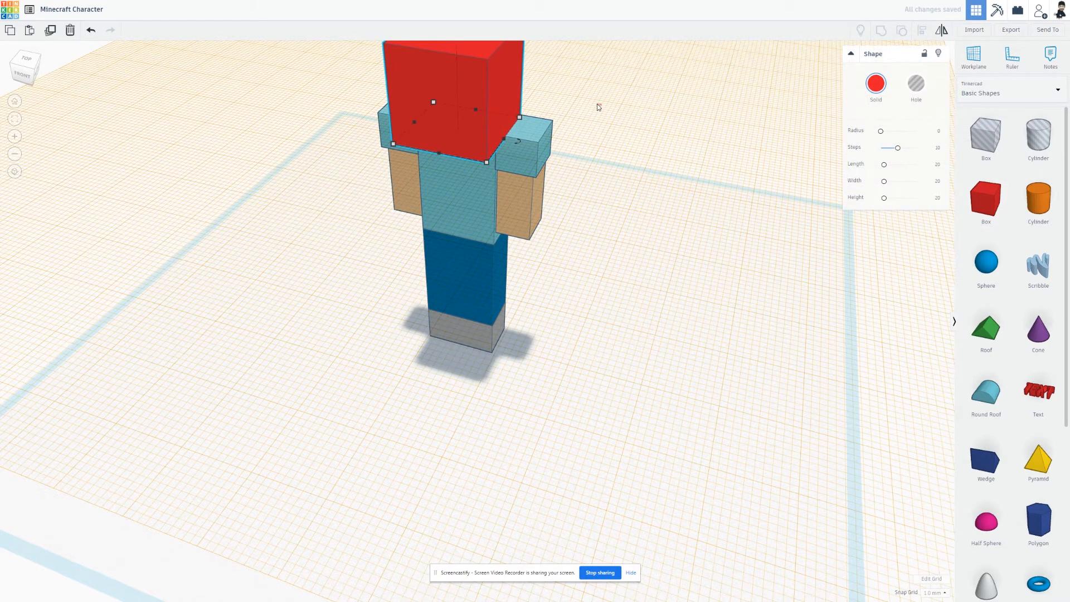
# Step: Shrink the red head box in length, width and height to fit on top of the torso
pyautogui.moveTo(595, 103); pyautogui.dragTo(310, 121, button='right')
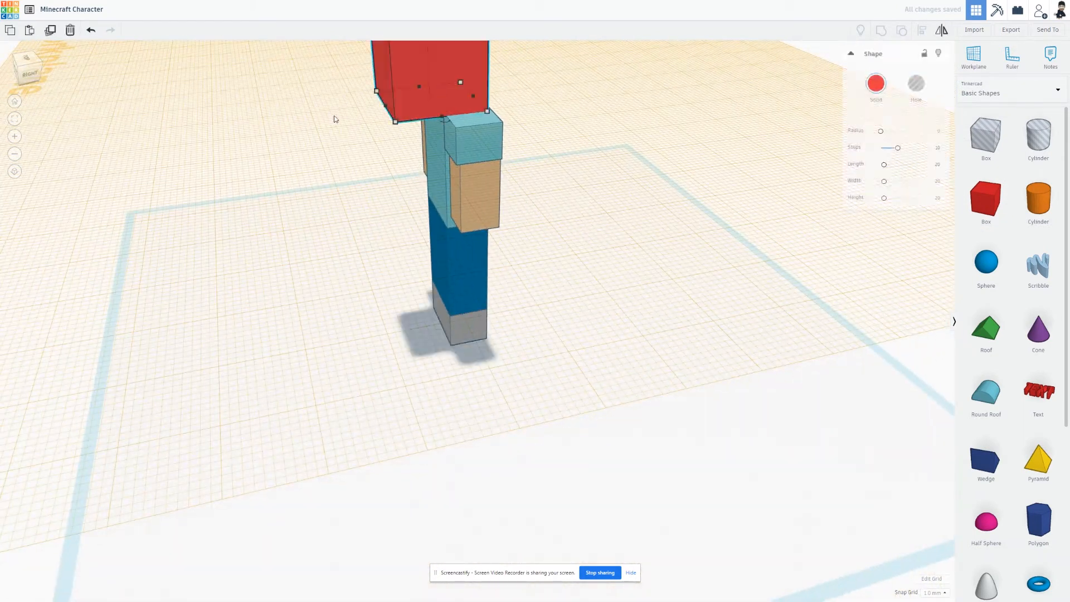
pyautogui.press('Right')
pyautogui.moveTo(364, 114); pyautogui.dragTo(510, 183, button='right')
pyautogui.moveTo(518, 236); pyautogui.dragTo(475, 195)
pyautogui.moveTo(447, 88); pyautogui.dragTo(445, 135)
pyautogui.moveTo(568, 124); pyautogui.dragTo(528, 76, button='right')
pyautogui.moveTo(449, 55); pyautogui.dragTo(449, 51)
pyautogui.moveTo(582, 84); pyautogui.dragTo(520, 102, button='right')
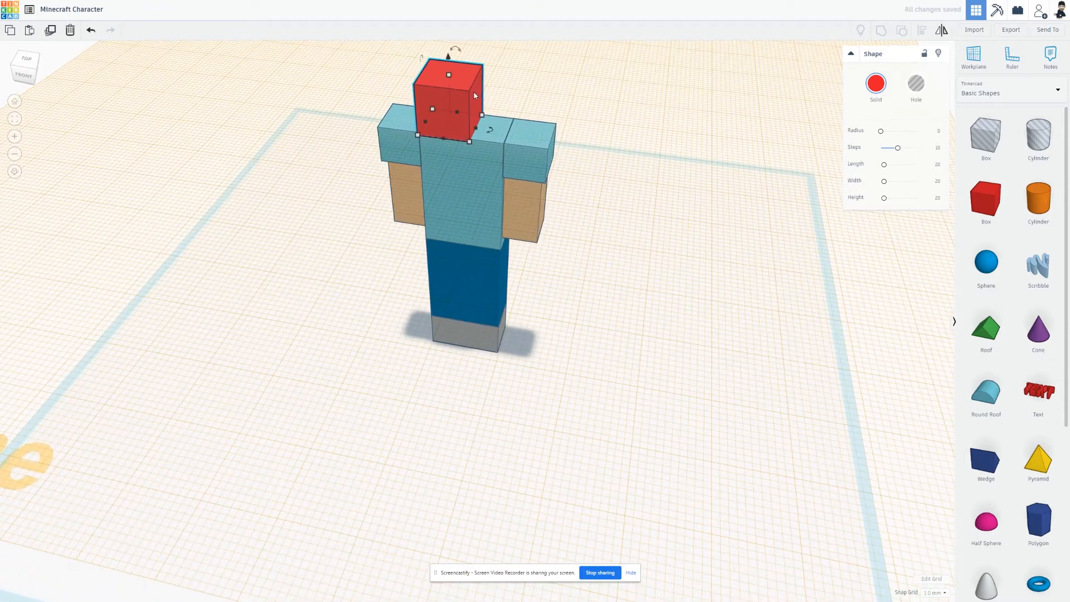
# Step: Align the red head box with the torso so it is centred across the torso's width
pyautogui.keyDown('shift'); pyautogui.click(483, 160); pyautogui.keyUp('shift')
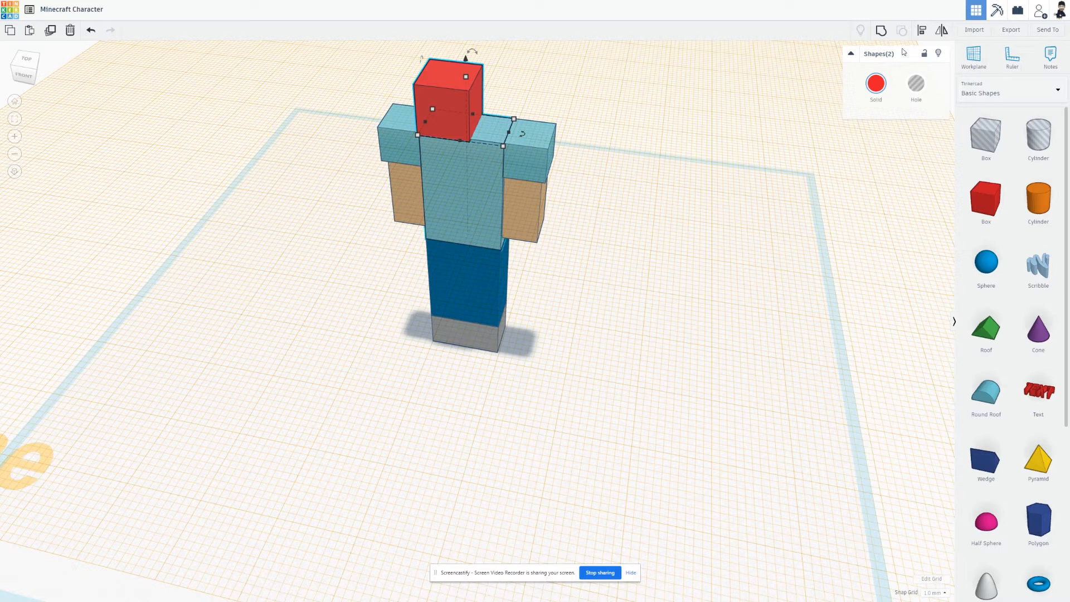
pyautogui.click(922, 30)
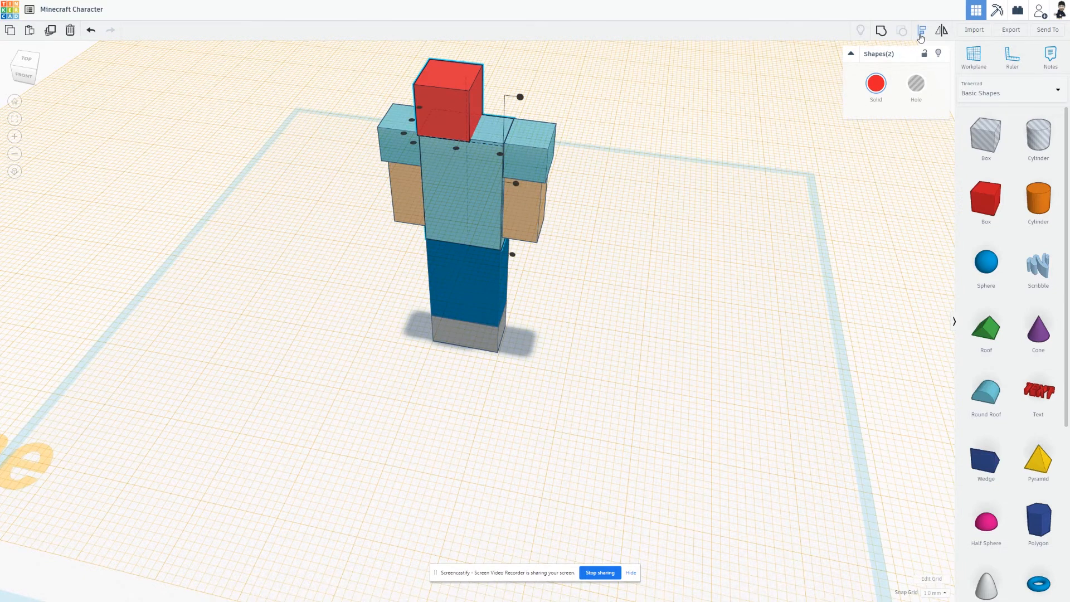
pyautogui.click(457, 150)
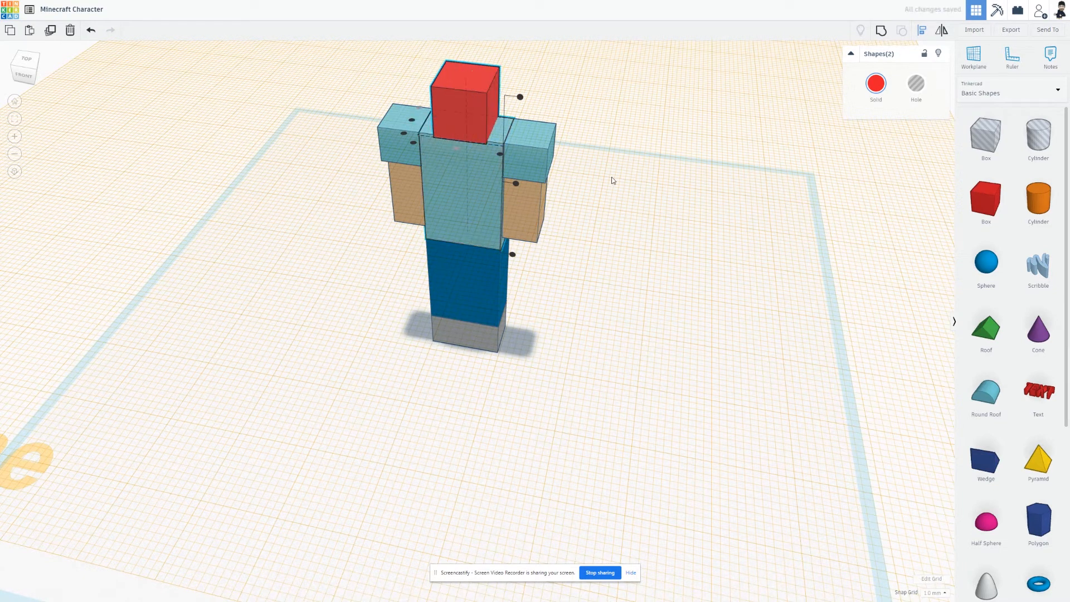
pyautogui.click(641, 181)
# Step: Focus on the tan head box and set the snap grid to 0.1 mm
pyautogui.click(464, 110)
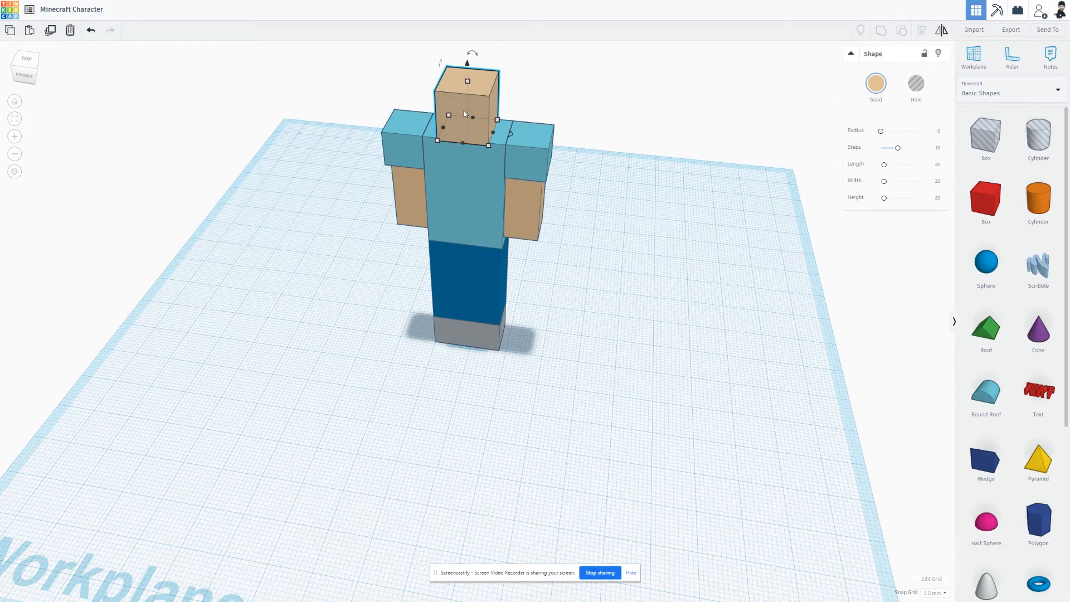
pyautogui.press('f')
pyautogui.moveTo(532, 207); pyautogui.dragTo(507, 192, button='right')
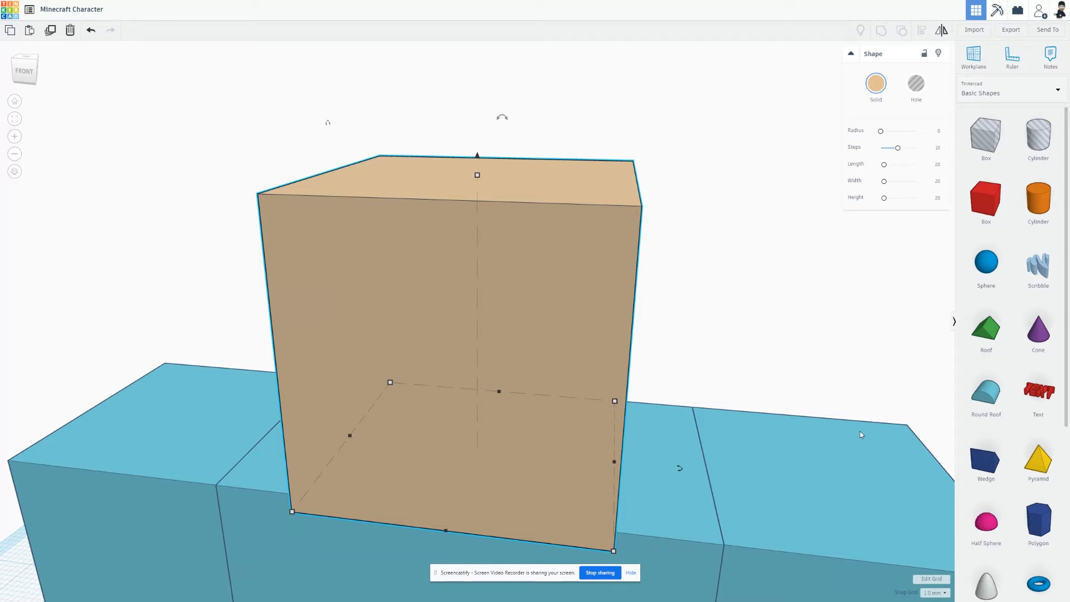
pyautogui.click(941, 594)
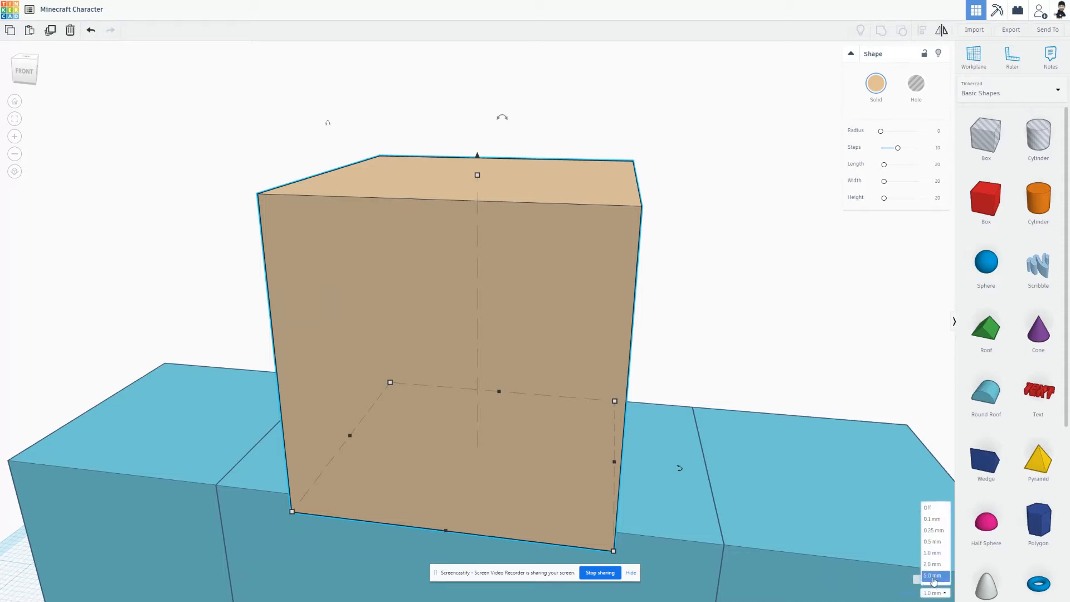
pyautogui.click(935, 519)
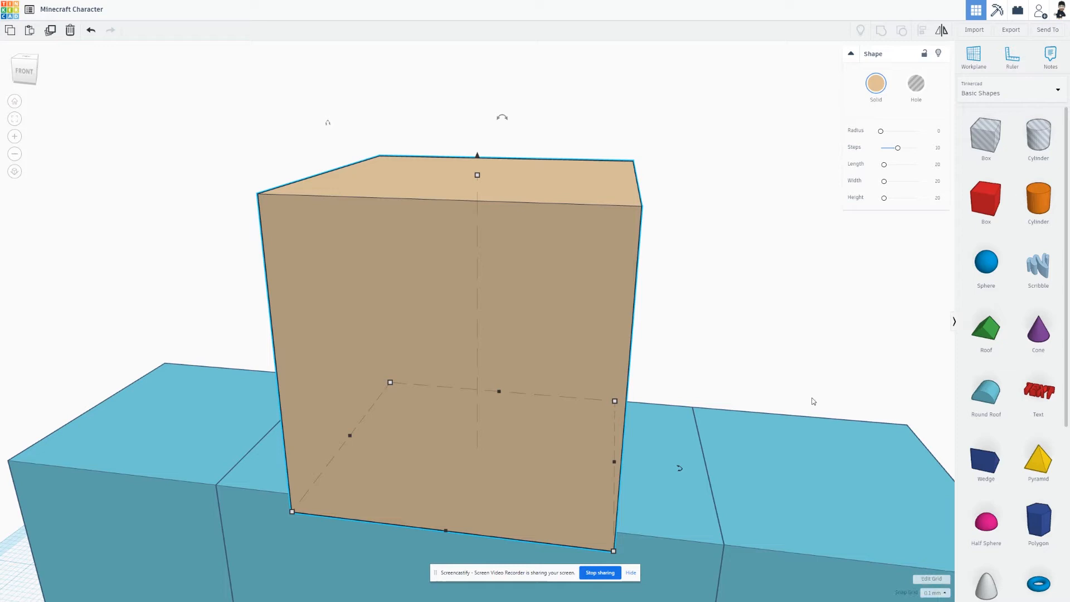
pyautogui.click(747, 300)
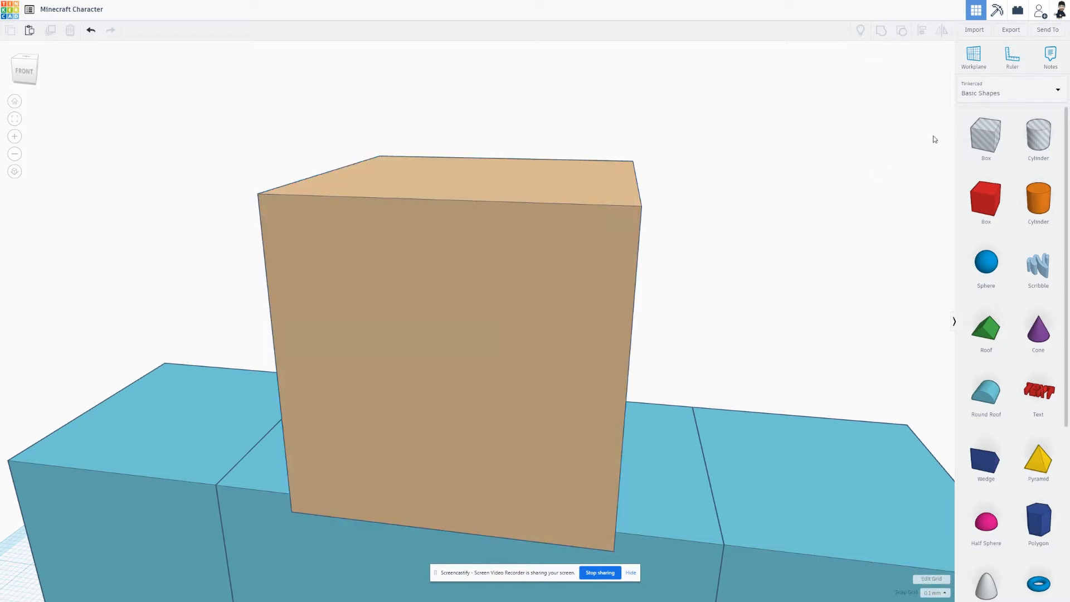
# Step: Set the workplane on the head's front face and place a red box on it
pyautogui.click(975, 59)
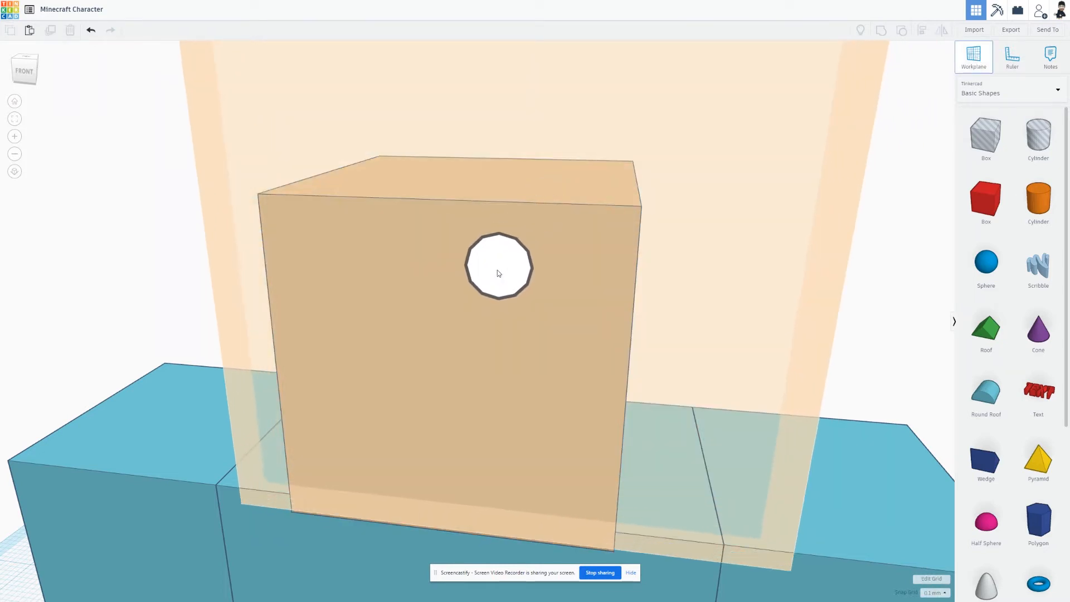
pyautogui.click(444, 341)
pyautogui.click(978, 205)
pyautogui.click(405, 308)
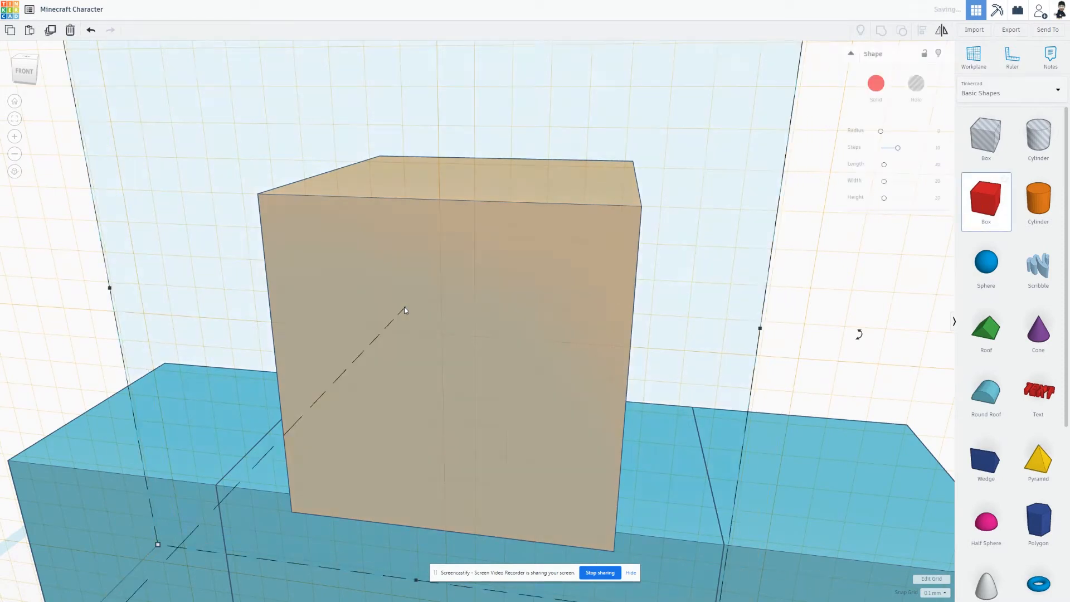
# Step: Set the thickness of the red box on the head's front face to 0.25 mm
pyautogui.scroll(-5, 404, 310)
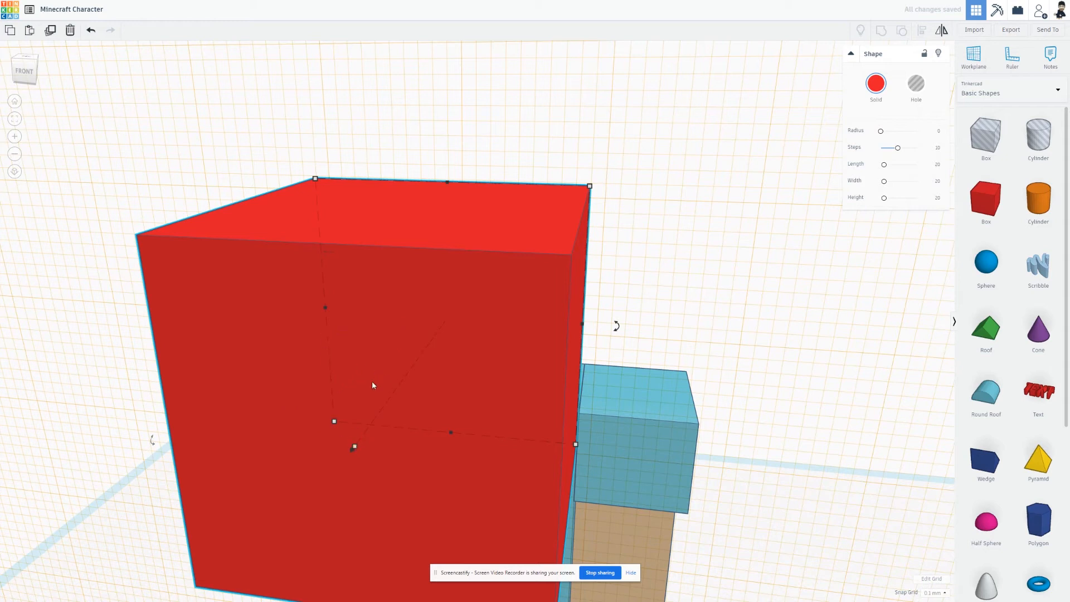
pyautogui.click(355, 446)
pyautogui.click(342, 325)
pyautogui.write('.2')
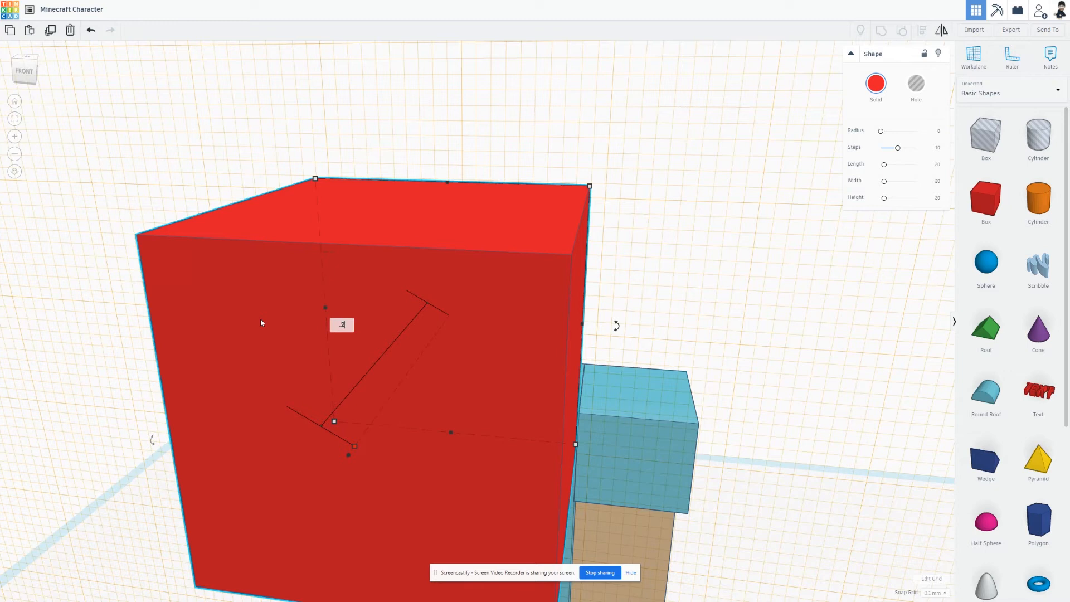
pyautogui.write('5')
pyautogui.press('Return')
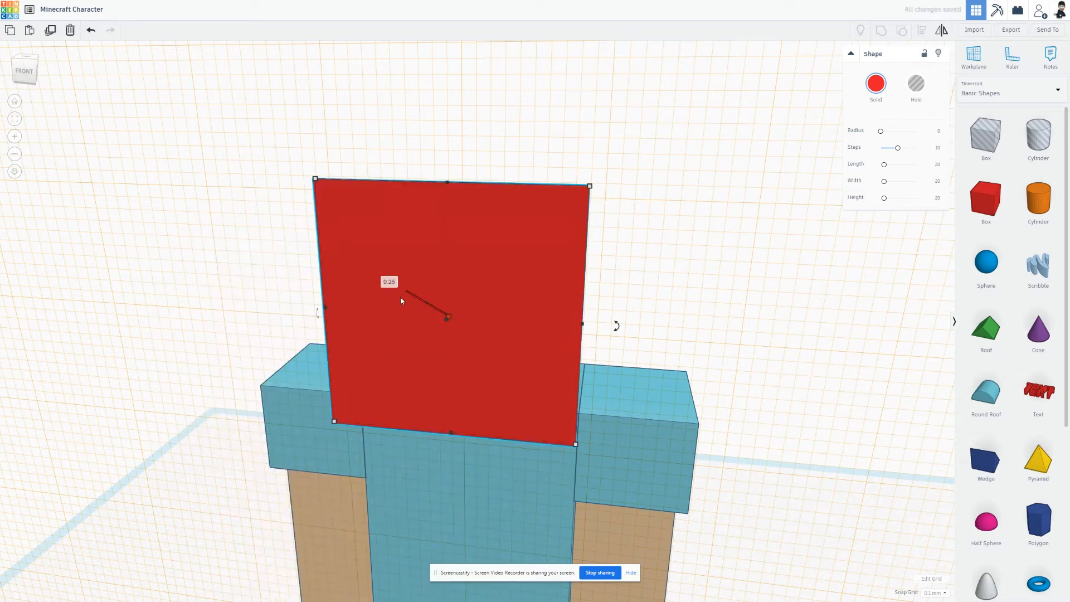
# Step: Shrink the thin red box to about 2.6 by 1.1 mm and move it to the left edge of the face as an eye
pyautogui.moveTo(575, 445); pyautogui.dragTo(443, 316)
pyautogui.scroll(5, 460, 330)
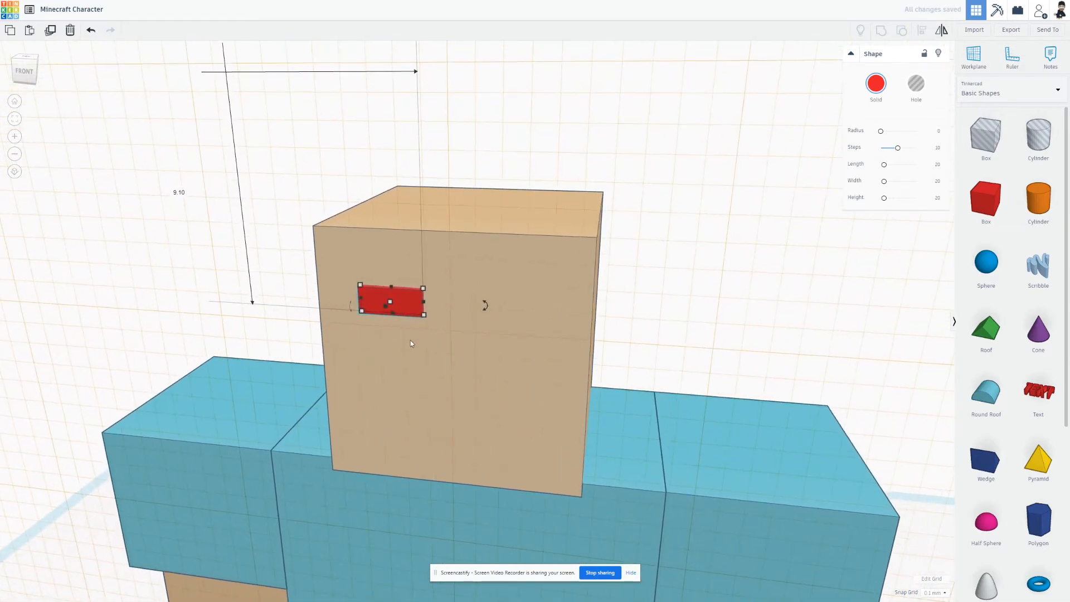
pyautogui.moveTo(404, 304); pyautogui.dragTo(362, 302)
pyautogui.moveTo(418, 345); pyautogui.dragTo(368, 313, button='right')
# Step: Set the red eye box's height to 1.2 mm and its width to 3 mm
pyautogui.click(359, 295)
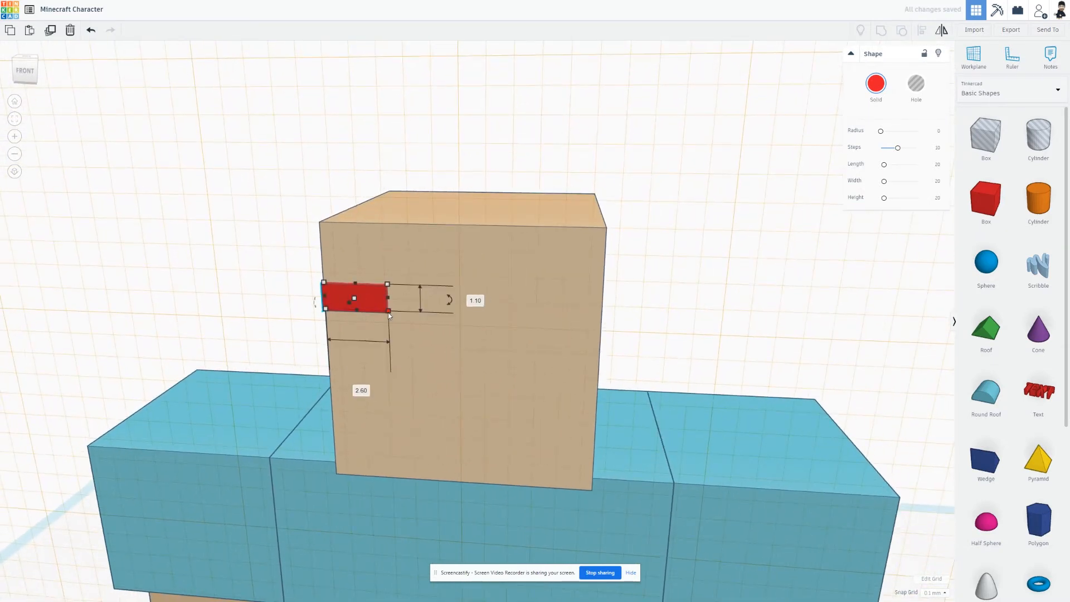
pyautogui.click(475, 300)
pyautogui.write('1.2')
pyautogui.press('Return')
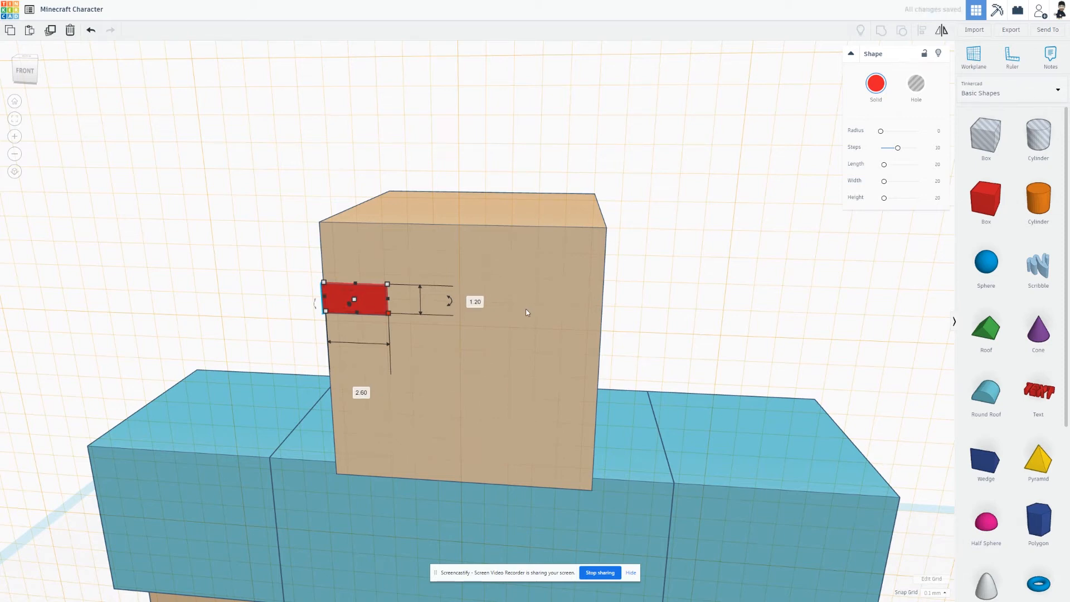
pyautogui.click(362, 394)
pyautogui.write('3')
pyautogui.press('Return')
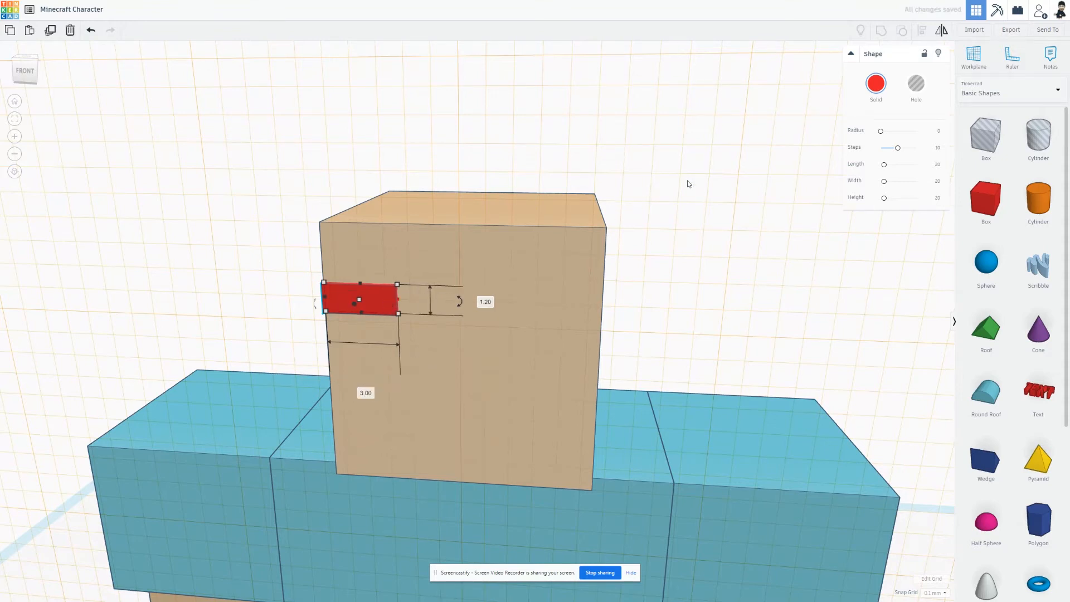
# Step: Colour the eye box white and deselect it
pyautogui.click(875, 83)
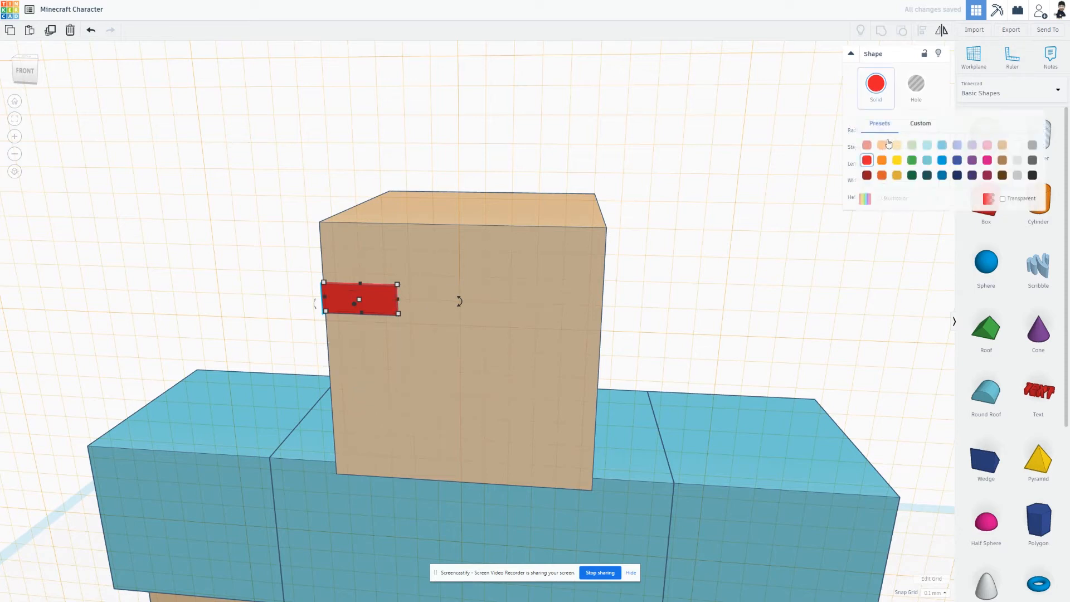
pyautogui.click(1017, 145)
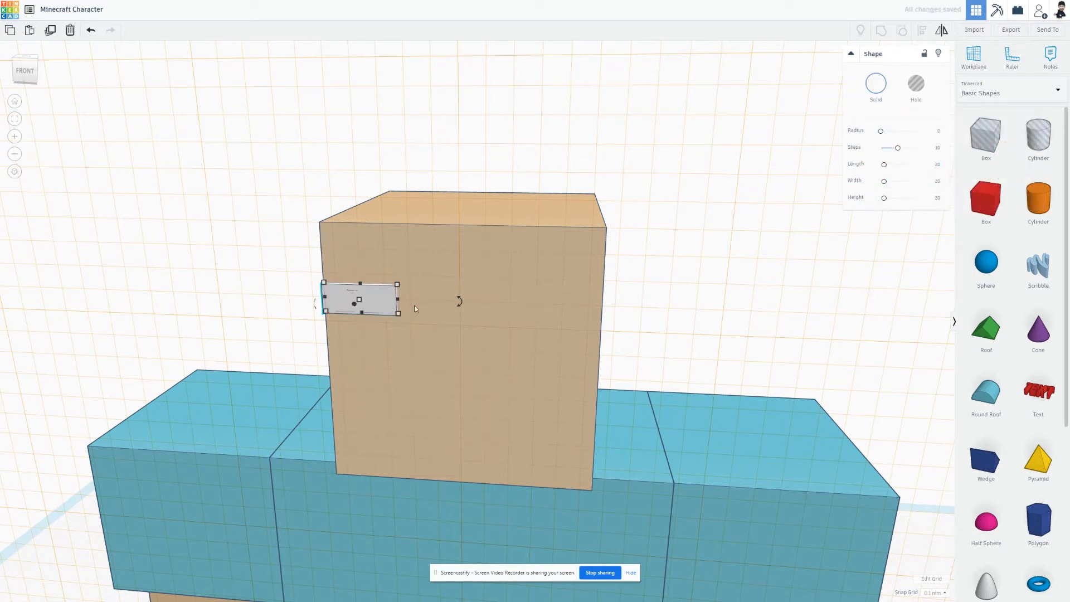
pyautogui.moveTo(398, 315)
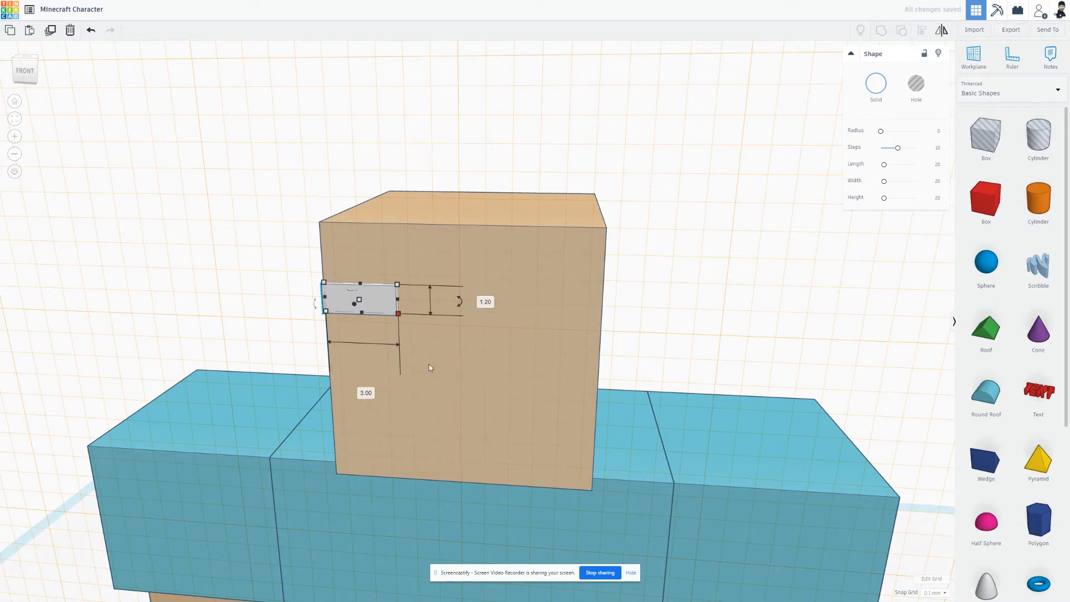
pyautogui.click(430, 368)
pyautogui.click(264, 268)
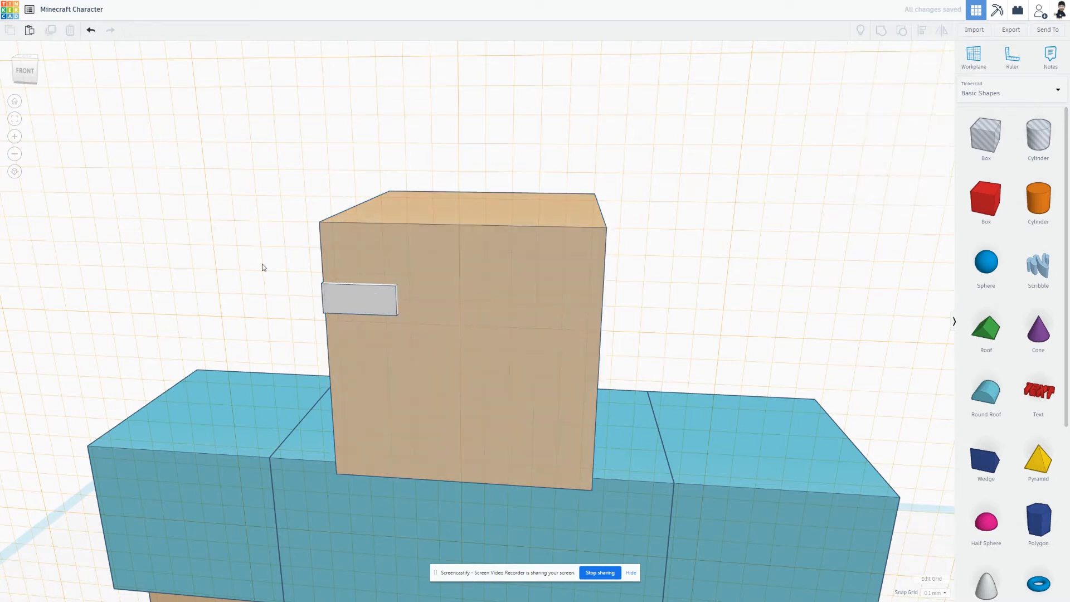
# Step: Nudge the white eye inward from the left edge of the face
pyautogui.click(355, 301)
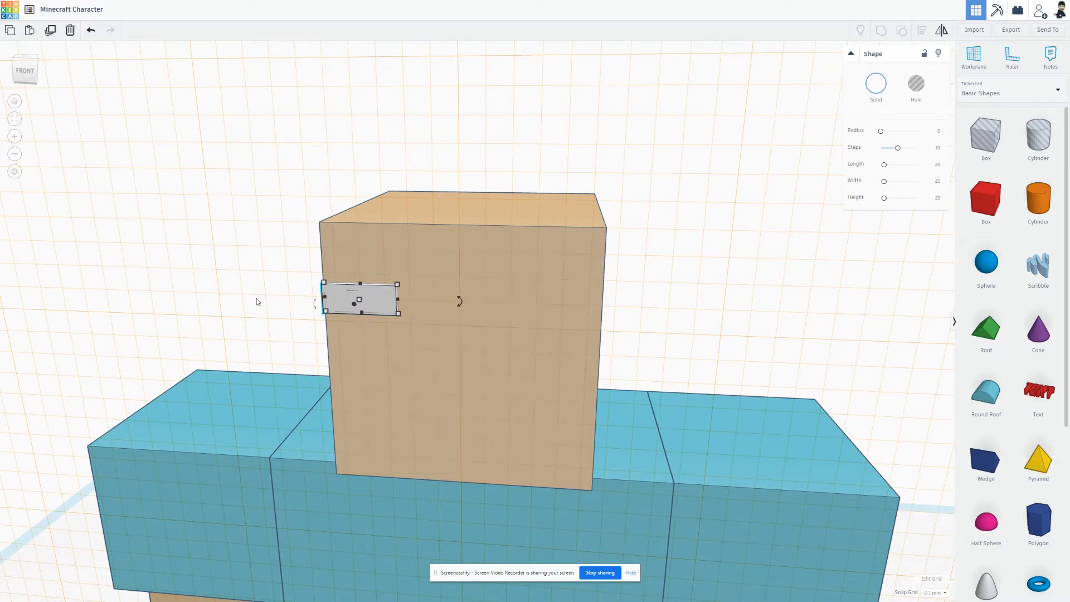
pyautogui.press('Right')
pyautogui.press('Right')
pyautogui.press('Right')
pyautogui.press('Right')
pyautogui.press('Right')
pyautogui.press('Right')
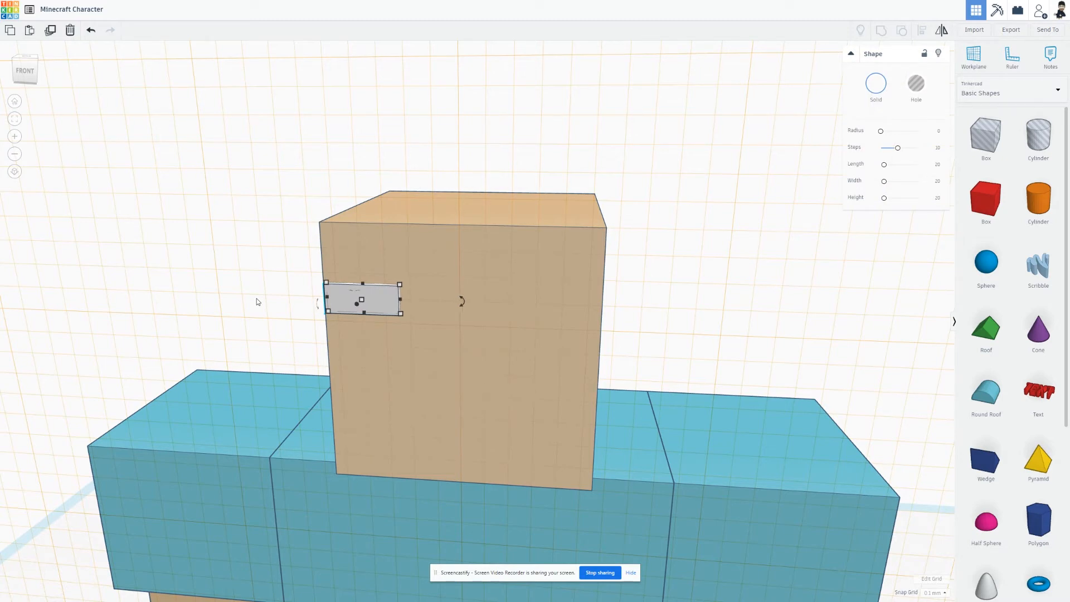
pyautogui.press('Right')
pyautogui.press('Right')
pyautogui.press('Right')
pyautogui.press('Right')
pyautogui.press('Right')
pyautogui.press('Right')
pyautogui.press('Right')
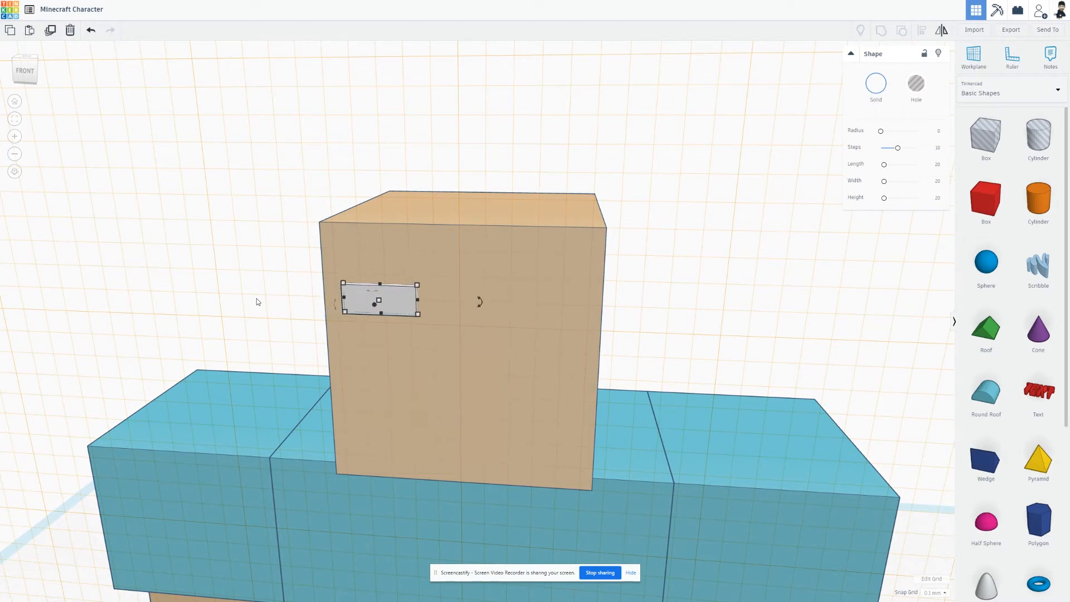
pyautogui.press('Right')
pyautogui.press('Right')
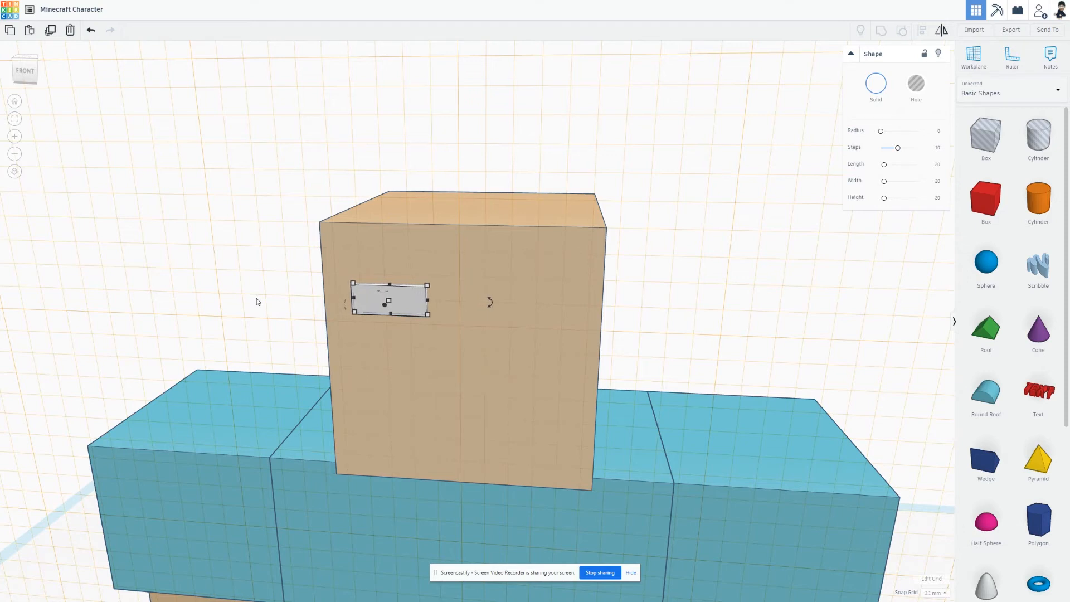
pyautogui.press('Right')
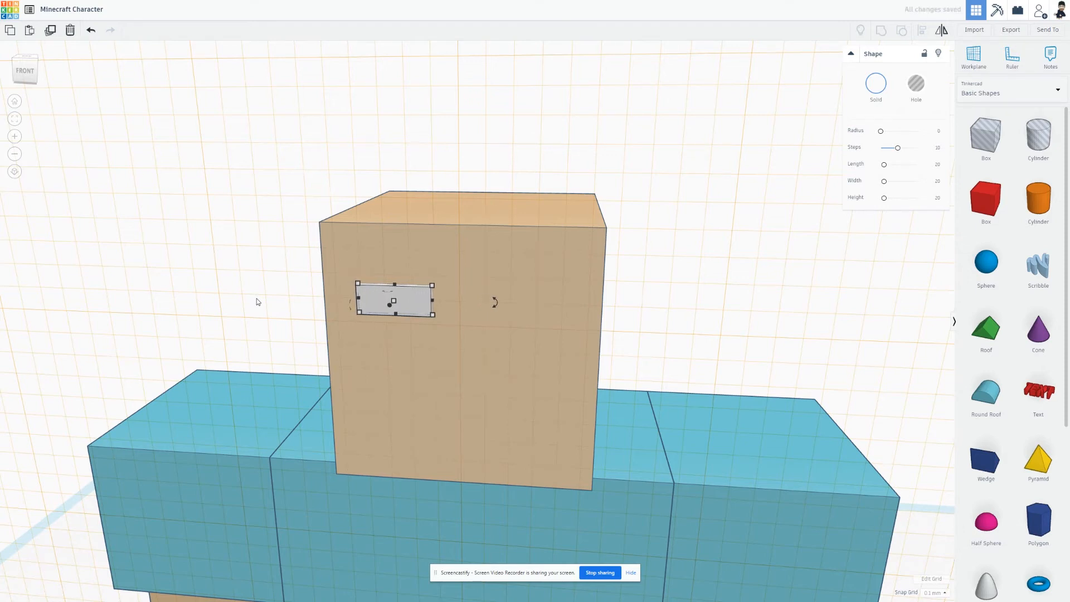
# Step: Duplicate the white eye and move the copy across the face to the right edge
pyautogui.click(51, 33)
pyautogui.press('Right')
pyautogui.press('Right')
pyautogui.press('Right')
pyautogui.press('Right')
pyautogui.press('Right')
pyautogui.press('Right')
pyautogui.press('Right')
pyautogui.press('Right')
pyautogui.press('Right')
pyautogui.press('Right')
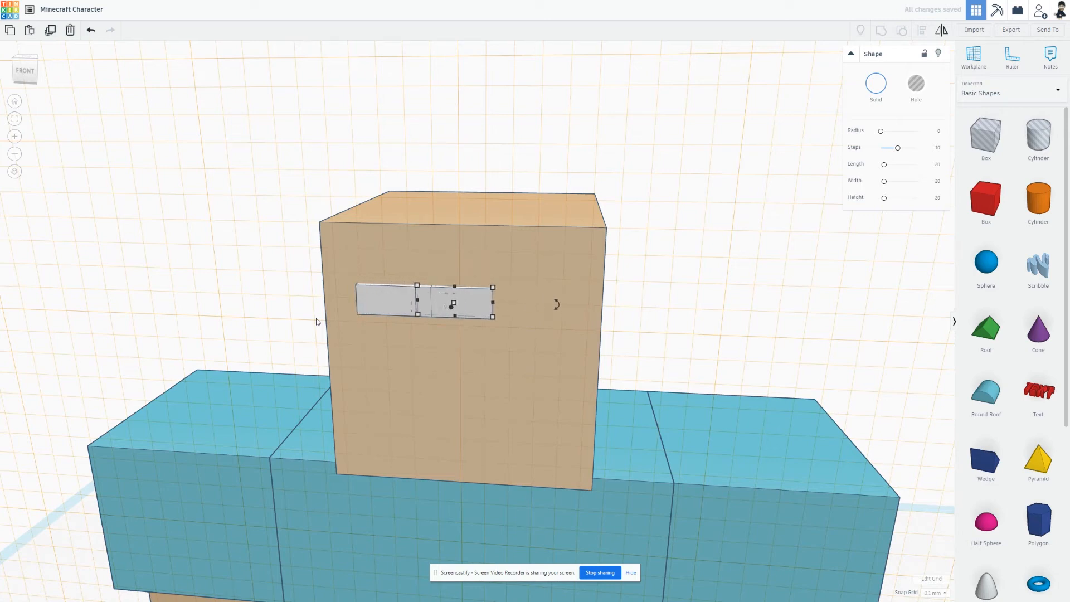
pyautogui.press('Right')
pyautogui.press('Right')
pyautogui.press('Right')
pyautogui.press('Right')
pyautogui.press('Right')
pyautogui.press('Right')
pyautogui.press('Right')
pyautogui.press('Right')
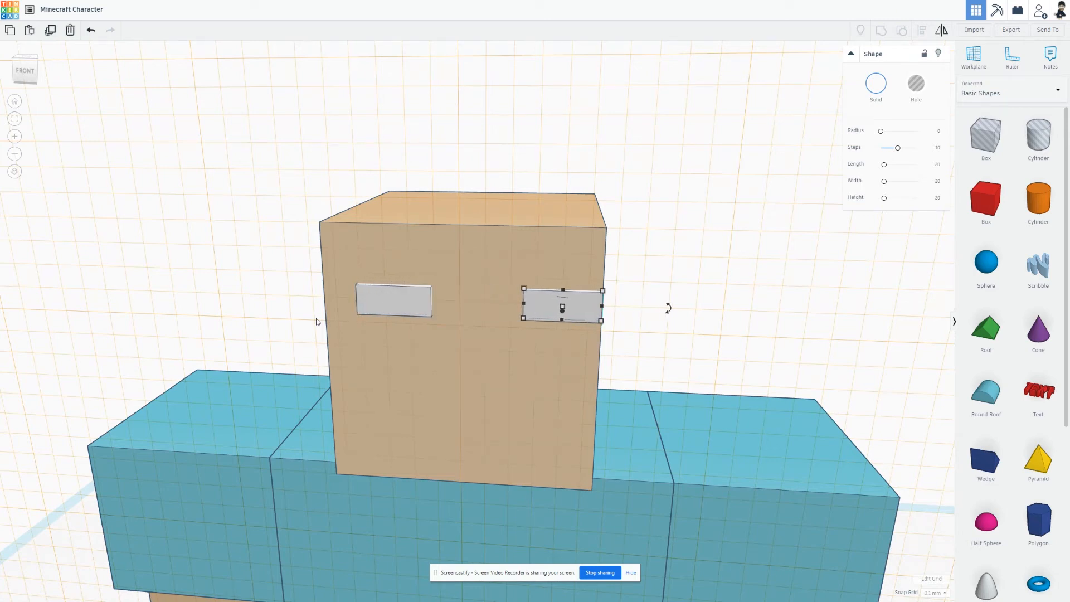
# Step: Nudge the second white eye back inward so its gap to the face's edge matches the first eye's
pyautogui.moveTo(662, 359); pyautogui.dragTo(628, 359, button='right')
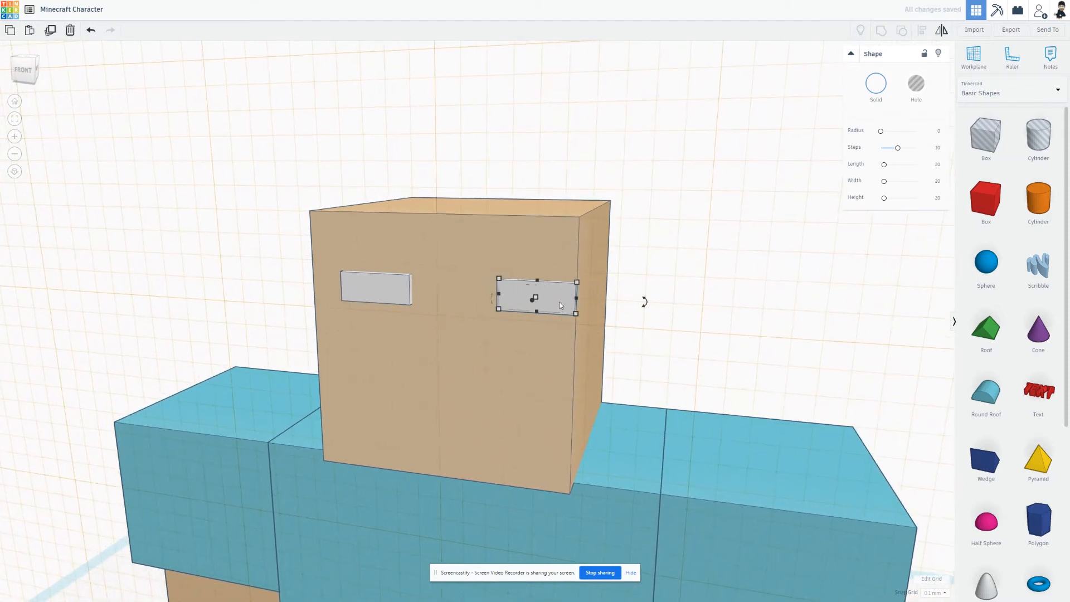
pyautogui.press('Left')
pyautogui.press('Left')
pyautogui.press('Left')
pyautogui.press('Left')
pyautogui.press('Left')
pyautogui.press('Left')
pyautogui.press('Left')
pyautogui.press('Left')
pyautogui.press('Left')
pyautogui.press('Left')
pyautogui.press('Left')
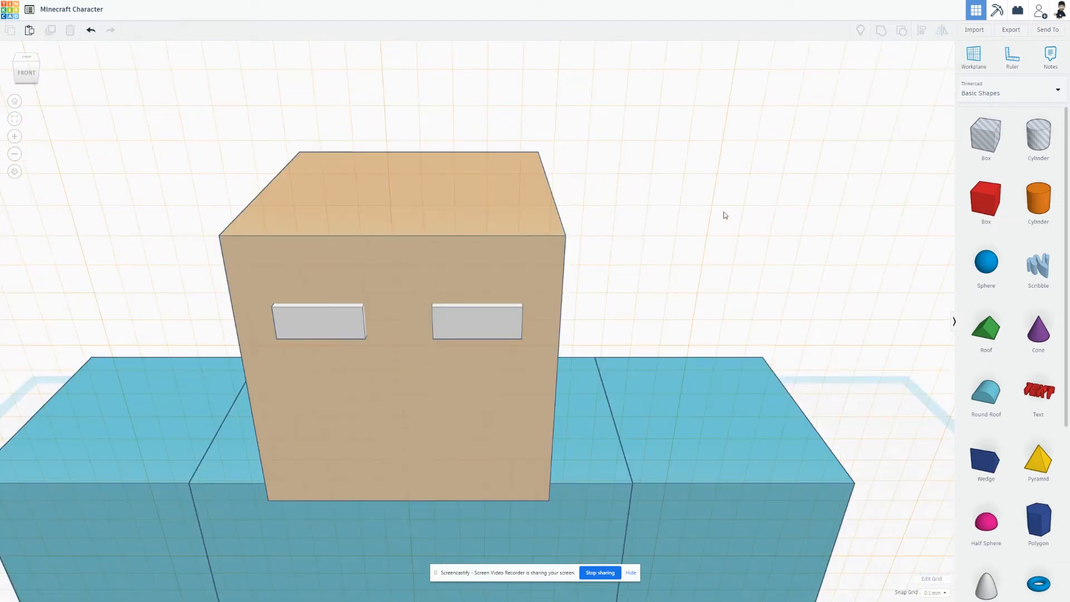
# Step: Set the workplane on the front of the left white eye and place a red box there
pyautogui.click(972, 61)
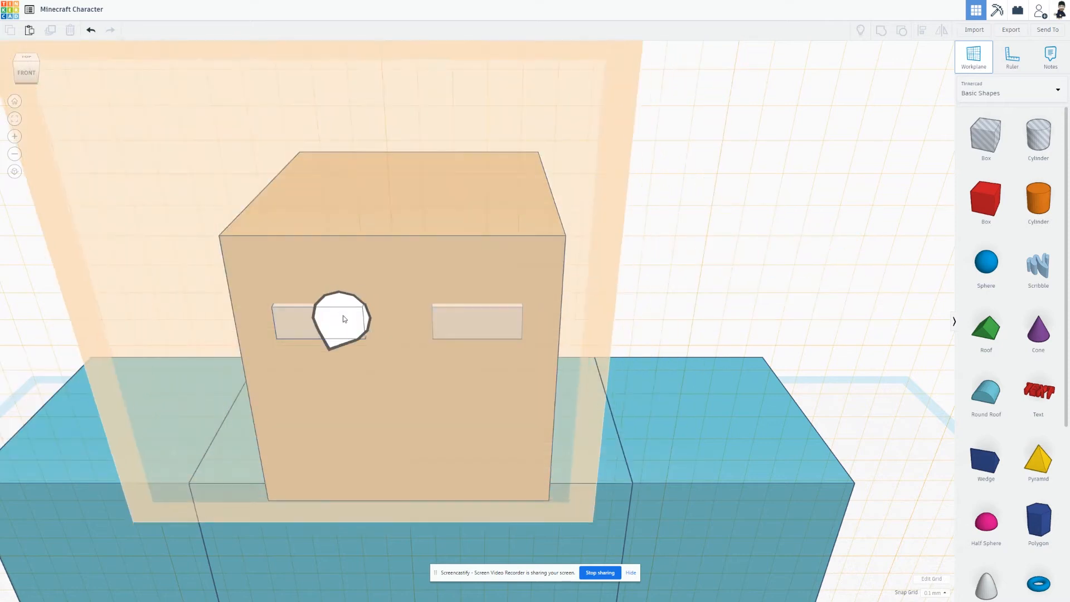
pyautogui.click(340, 324)
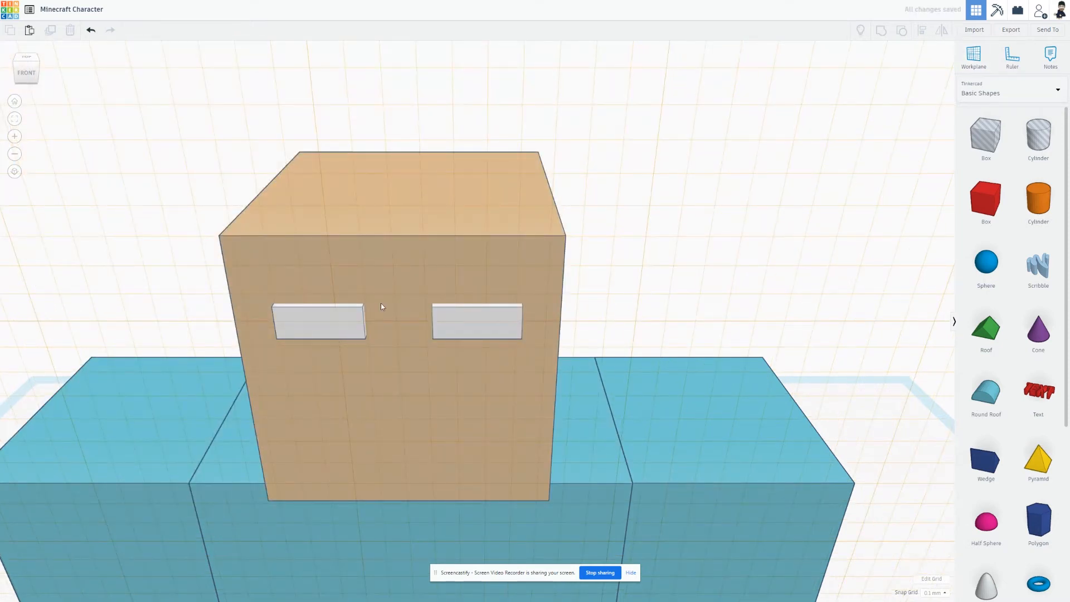
pyautogui.click(980, 201)
pyautogui.click(338, 320)
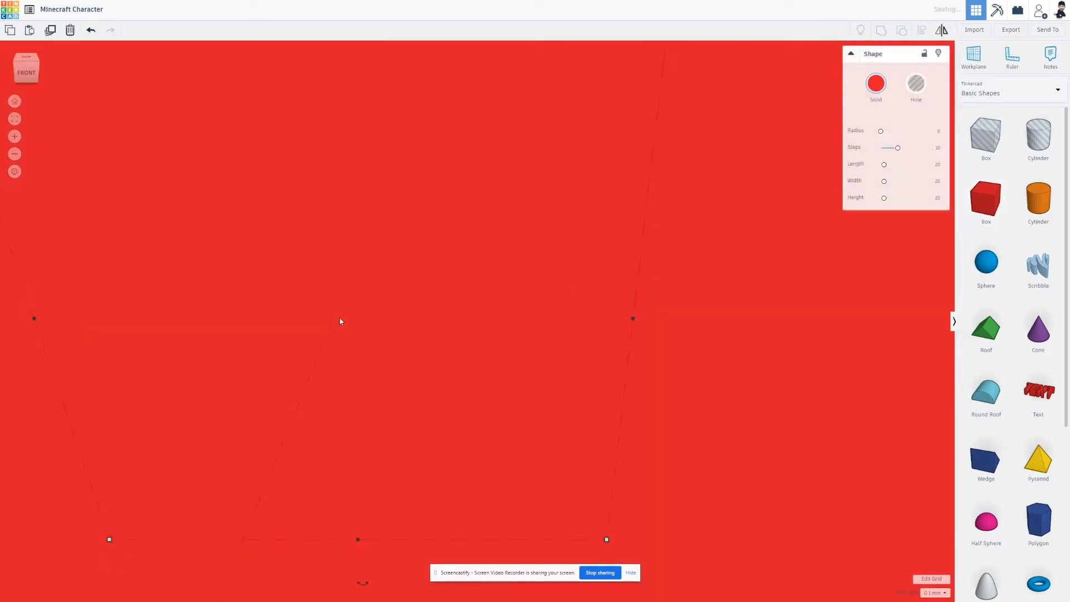
# Step: Set the thickness of the new red box on the white eye to 0.25 mm
pyautogui.scroll(-5, 339, 319)
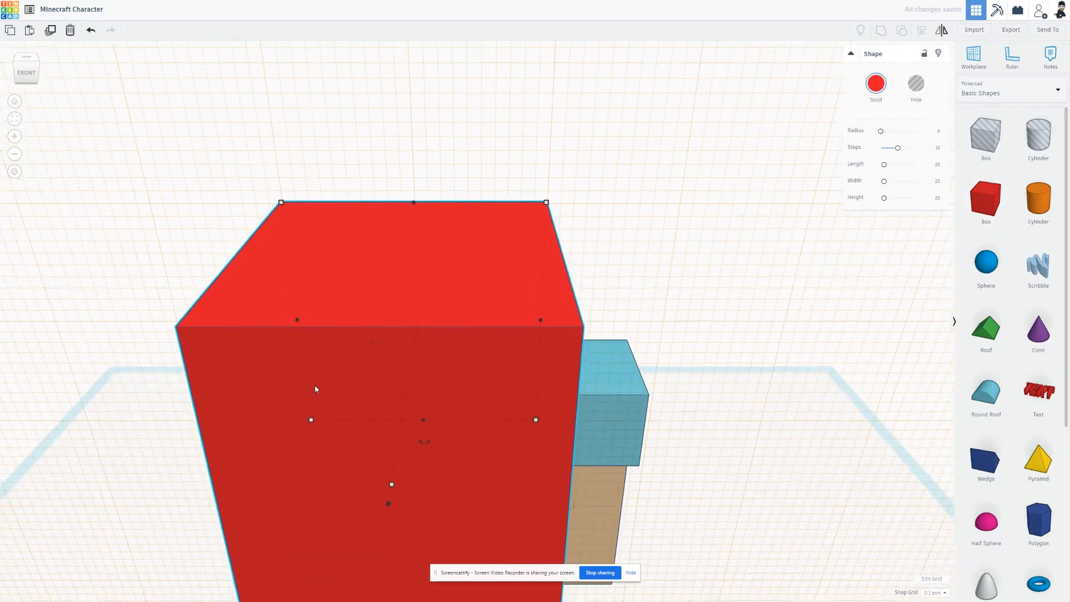
pyautogui.moveTo(393, 481)
pyautogui.click(324, 385)
pyautogui.write('0.25')
pyautogui.press('Return')
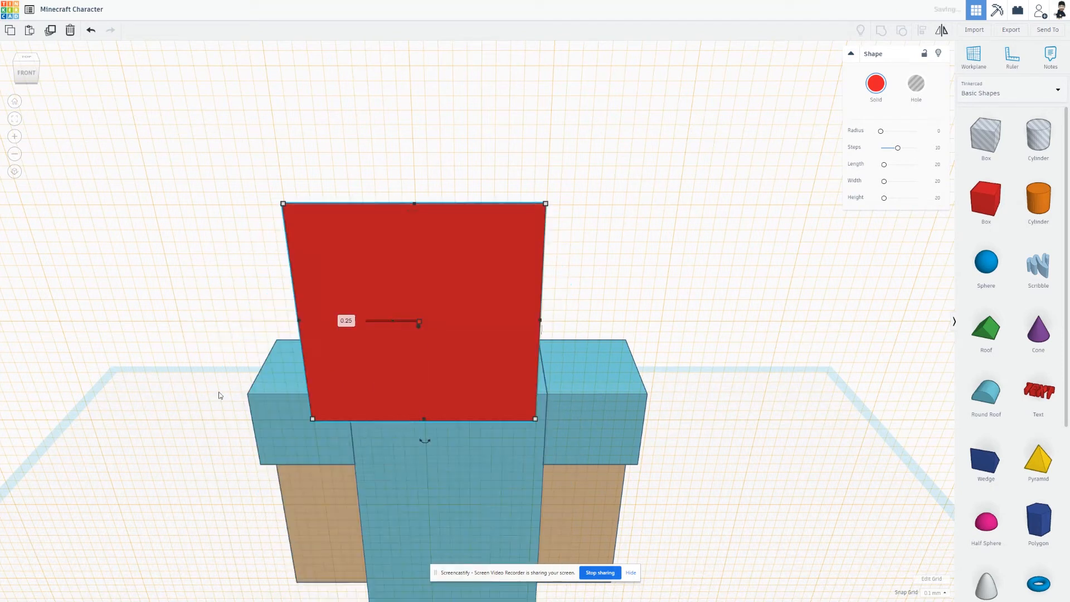
# Step: Shrink the red box to 1.8 mm wide and 1.2 mm high
pyautogui.moveTo(314, 420); pyautogui.dragTo(523, 214)
pyautogui.click(440, 208)
pyautogui.write('1')
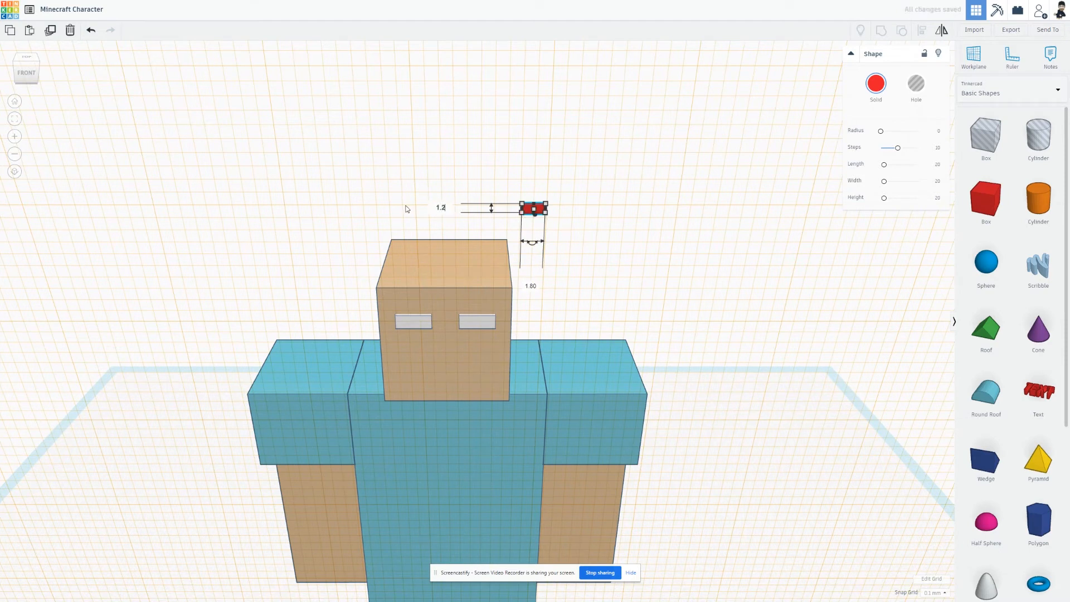
pyautogui.write('.2')
pyautogui.press('Return')
# Step: Move the small red box onto the left white eye, slightly toward the nose side
pyautogui.click(645, 203)
pyautogui.moveTo(540, 216); pyautogui.dragTo(420, 326)
pyautogui.moveTo(424, 326); pyautogui.dragTo(424, 328)
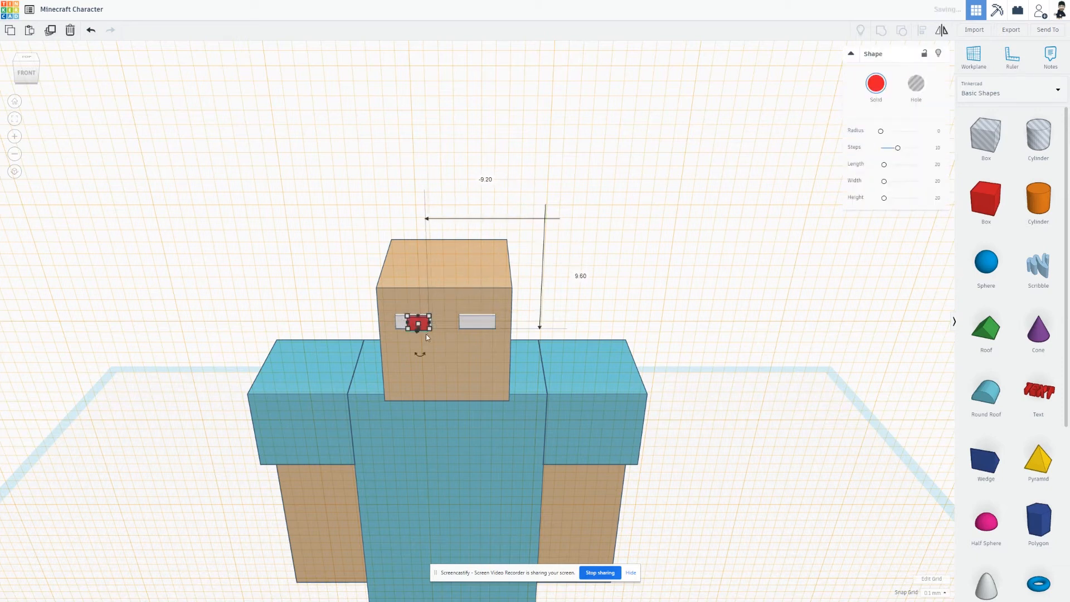
pyautogui.scroll(3, 425, 333)
pyautogui.scroll(5, 425, 333)
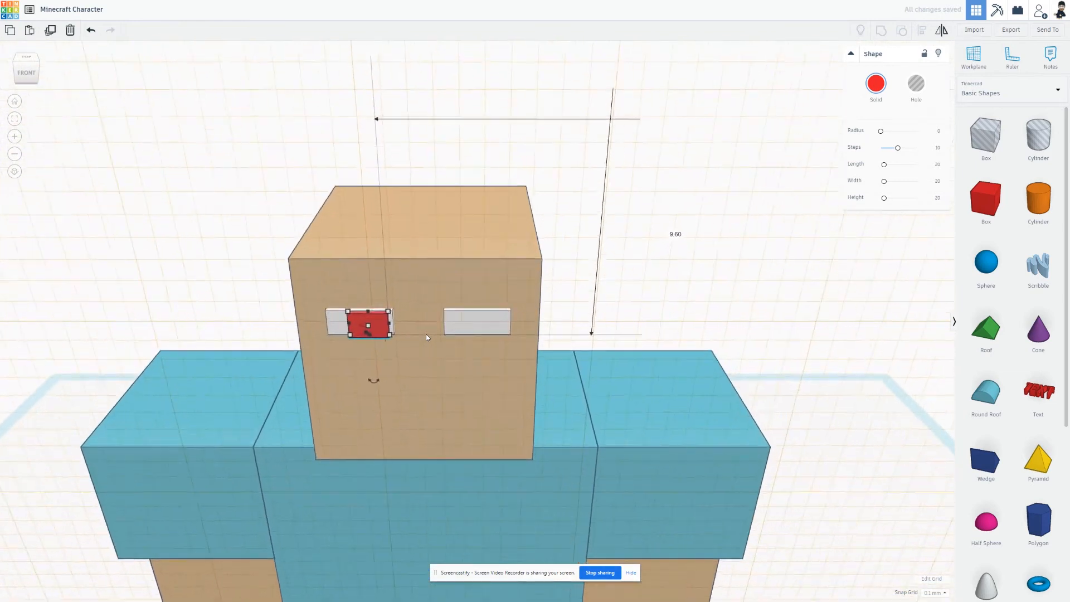
pyautogui.scroll(-4, 359, 343)
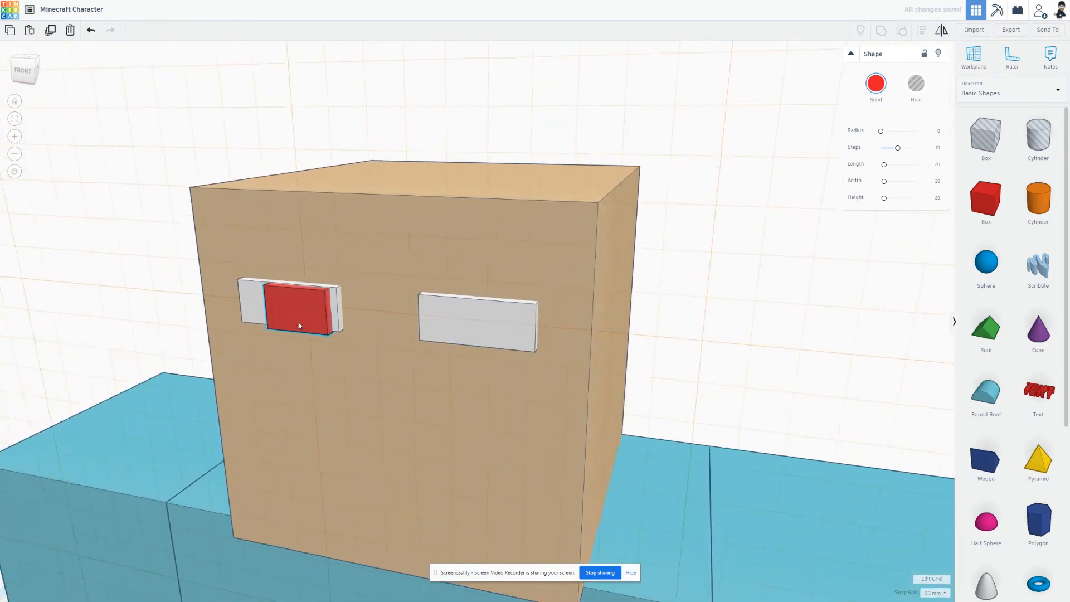
# Step: Nudge the red box vertically until it lines up with the height of the left white eye
pyautogui.moveTo(299, 335); pyautogui.dragTo(284, 313, button='right')
pyautogui.hotkey('ctrl', 'shift', 'Up')
pyautogui.hotkey('ctrl', 'shift', 'Down')
pyautogui.hotkey('shift', 'Up')
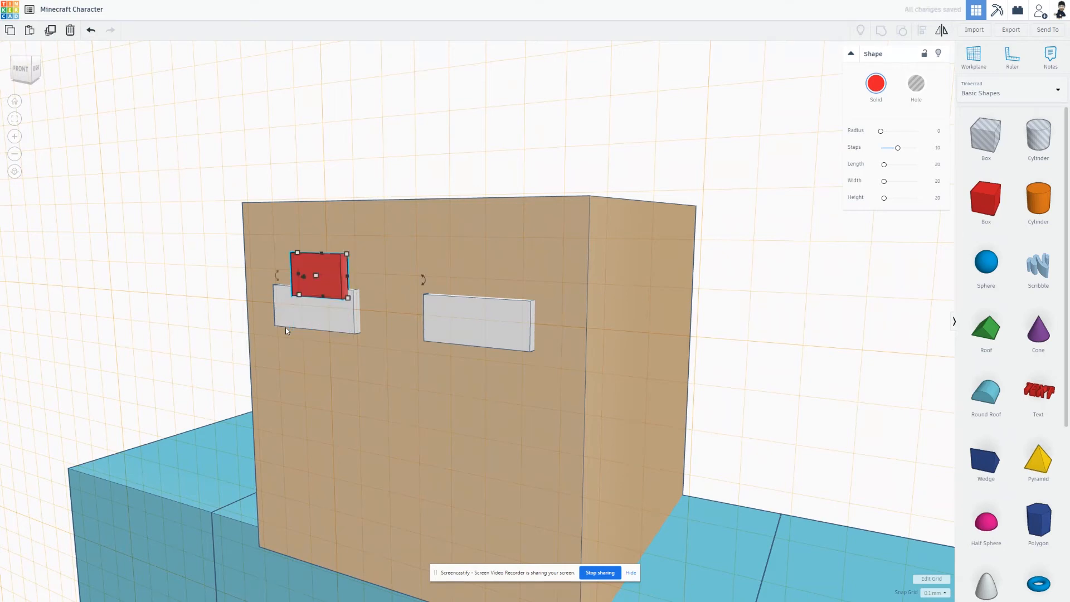
pyautogui.hotkey('shift', 'Down')
pyautogui.press('Down')
# Step: Align the bottom edges of the red box and the left white eye
pyautogui.keyDown('shift'); pyautogui.click(353, 303); pyautogui.keyUp('shift')
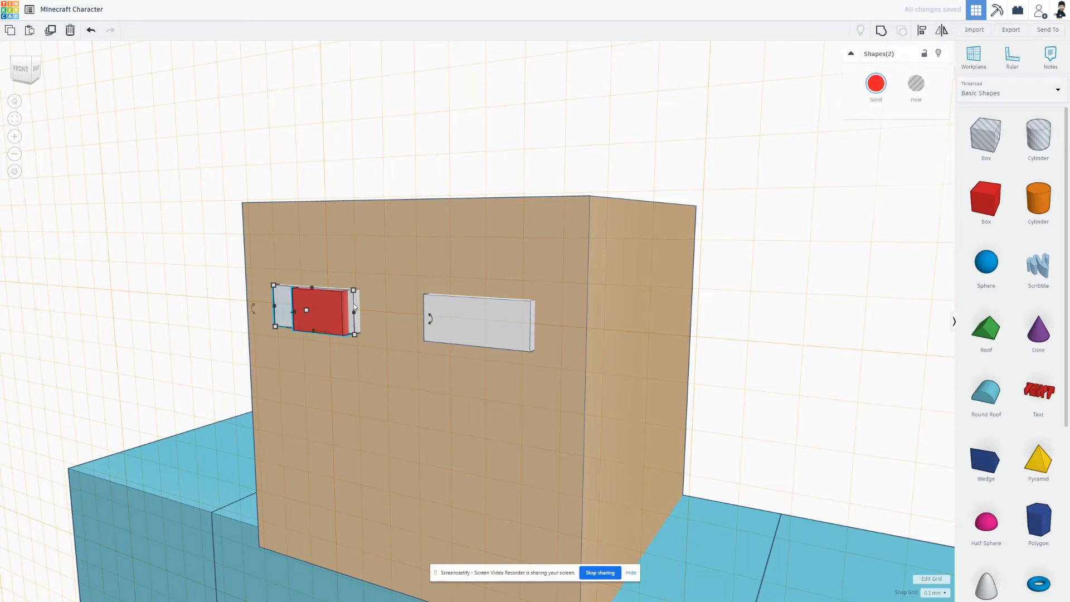
pyautogui.click(920, 32)
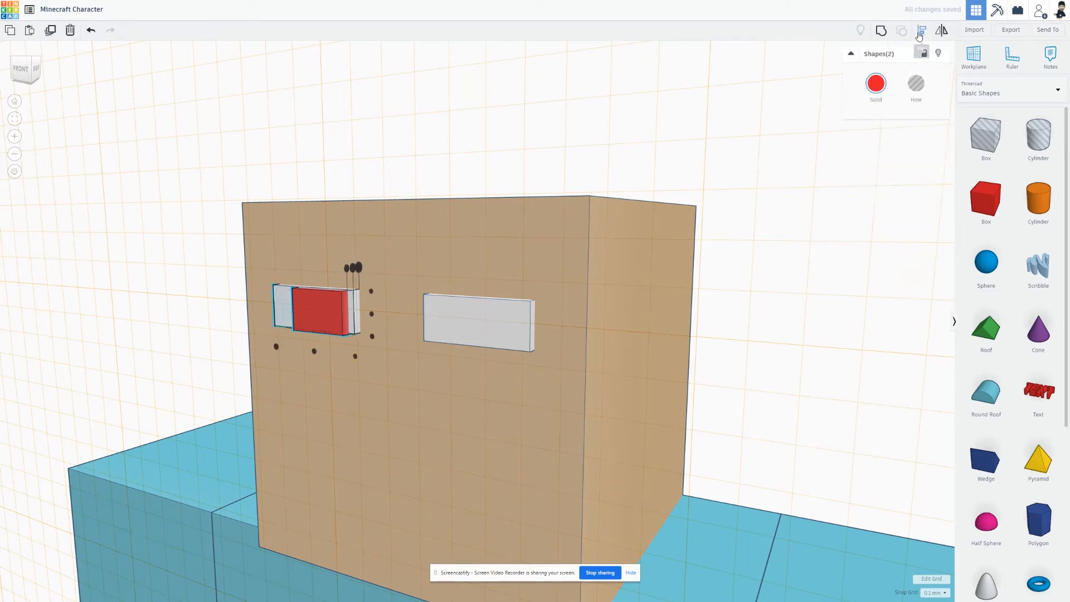
pyautogui.click(372, 337)
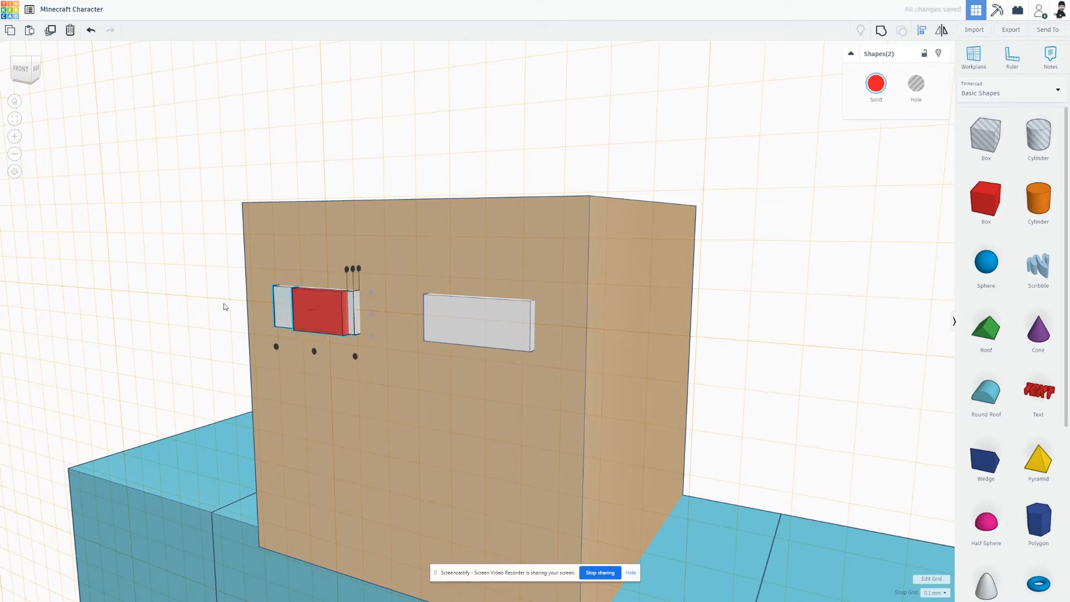
pyautogui.click(172, 279)
# Step: Set the width of the red box on the left white eye to 1 mm
pyautogui.moveTo(276, 341); pyautogui.dragTo(380, 369, button='right')
pyautogui.click(260, 332)
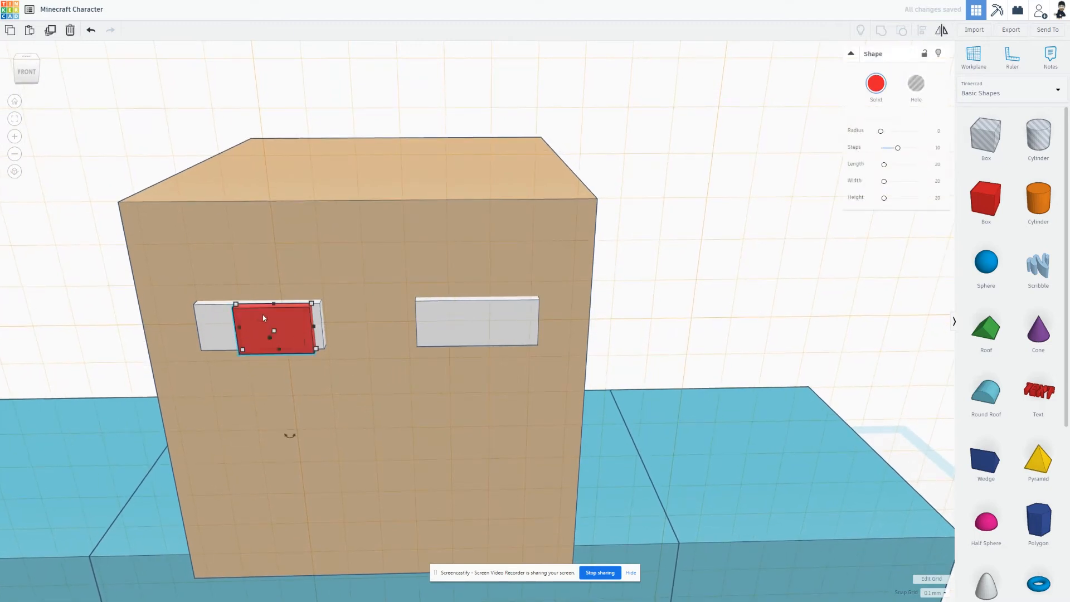
pyautogui.moveTo(244, 352)
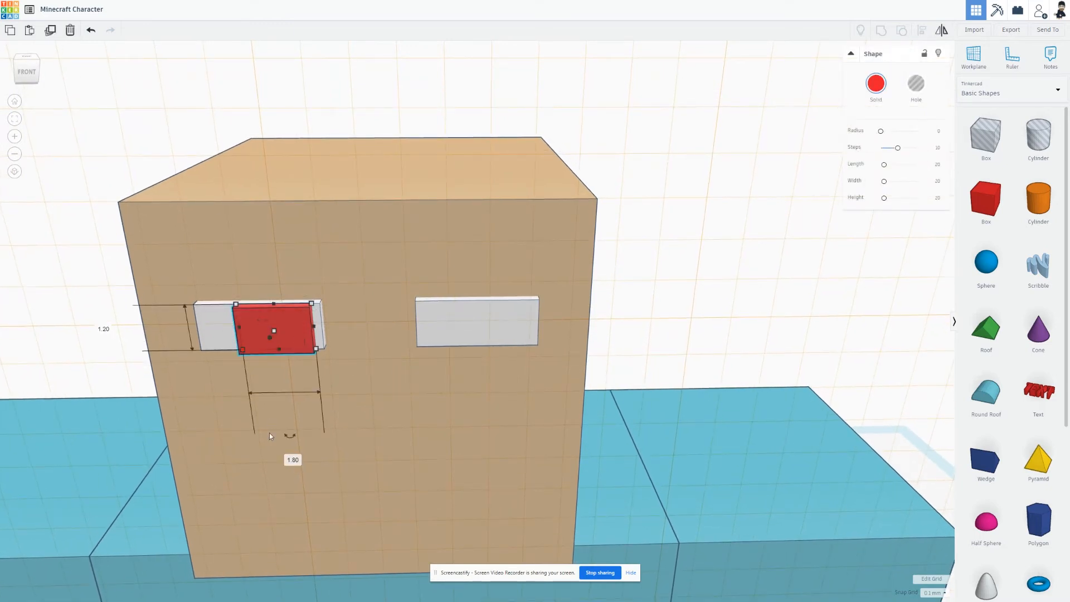
pyautogui.click(293, 464)
pyautogui.write('1')
pyautogui.press('Return')
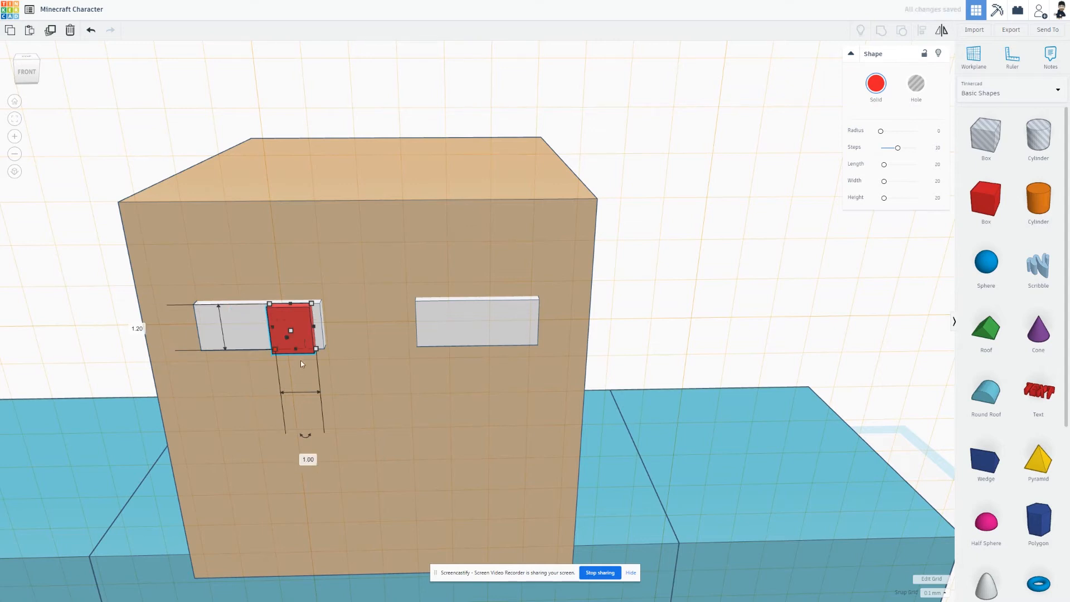
# Step: Nudge the narrowed red box away from the nose so more white shows on the eye's inner side
pyautogui.moveTo(352, 369)
pyautogui.mouseDown(button='right')
pyautogui.moveTo(343, 301)
pyautogui.moveTo(337, 374)
pyautogui.mouseUp(button='right')
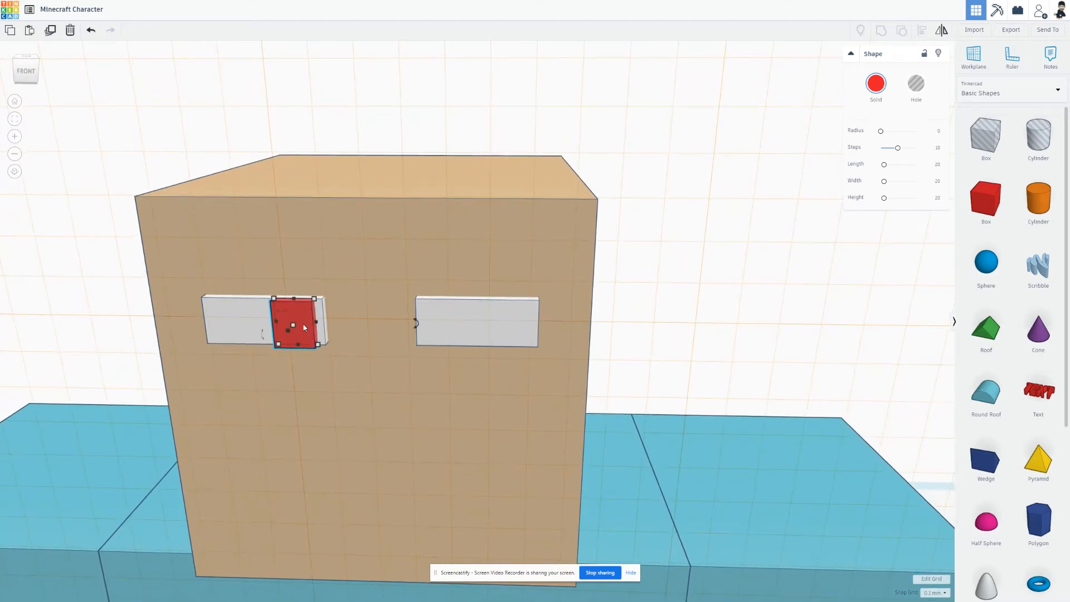
pyautogui.press('Right')
pyautogui.press('Right')
pyautogui.press('Left')
pyautogui.press('Left')
pyautogui.press('Left')
pyautogui.press('Left')
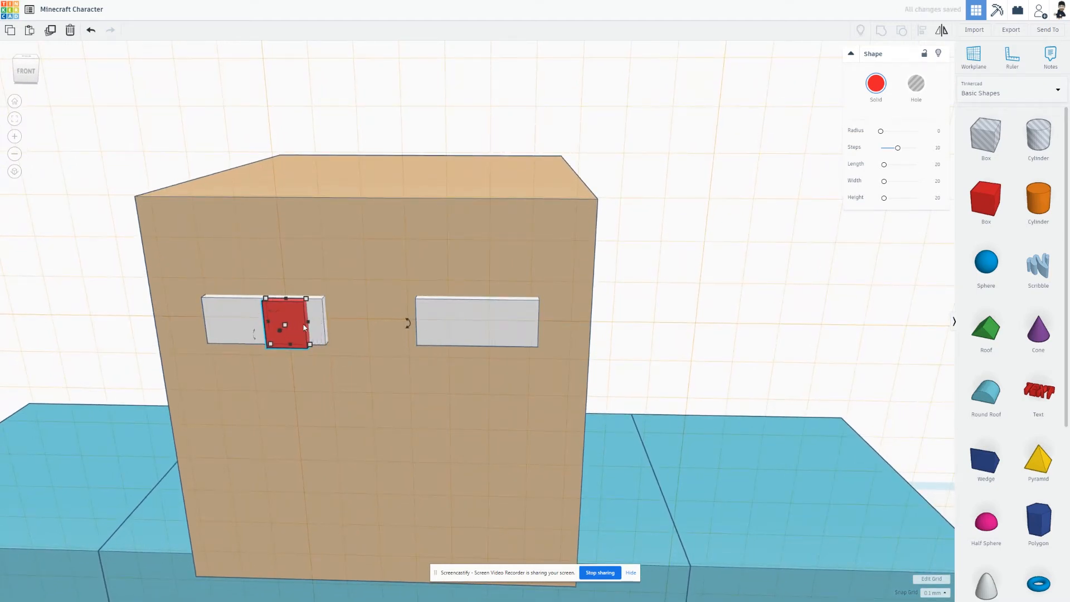
# Step: Recolour the red box dark brown as a pupil and nudge it 0.1 mm further toward the outer side of the eye
pyautogui.click(877, 85)
pyautogui.click(1003, 176)
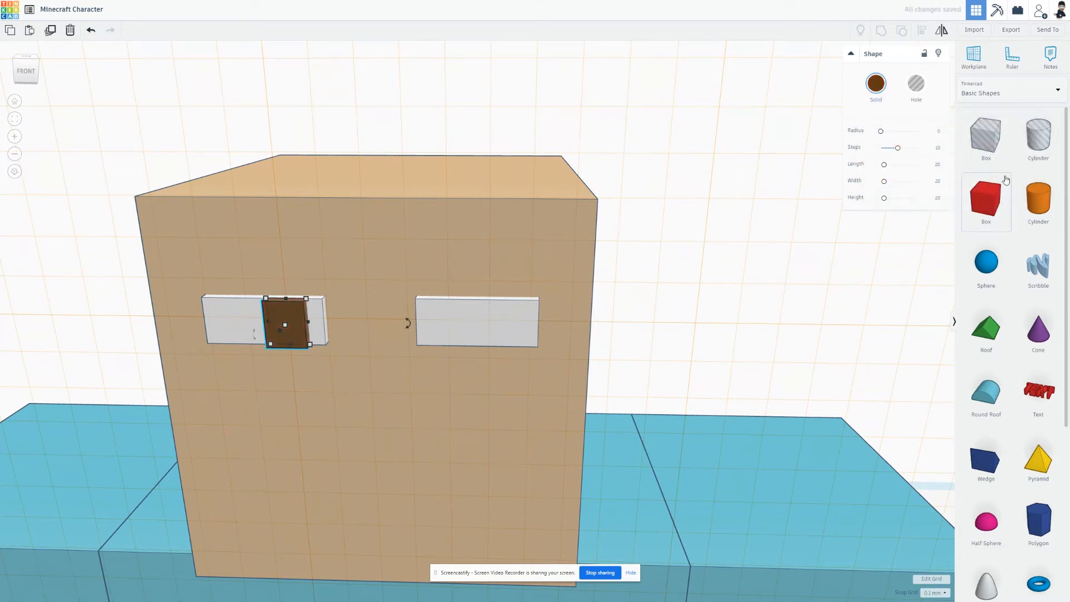
pyautogui.click(733, 311)
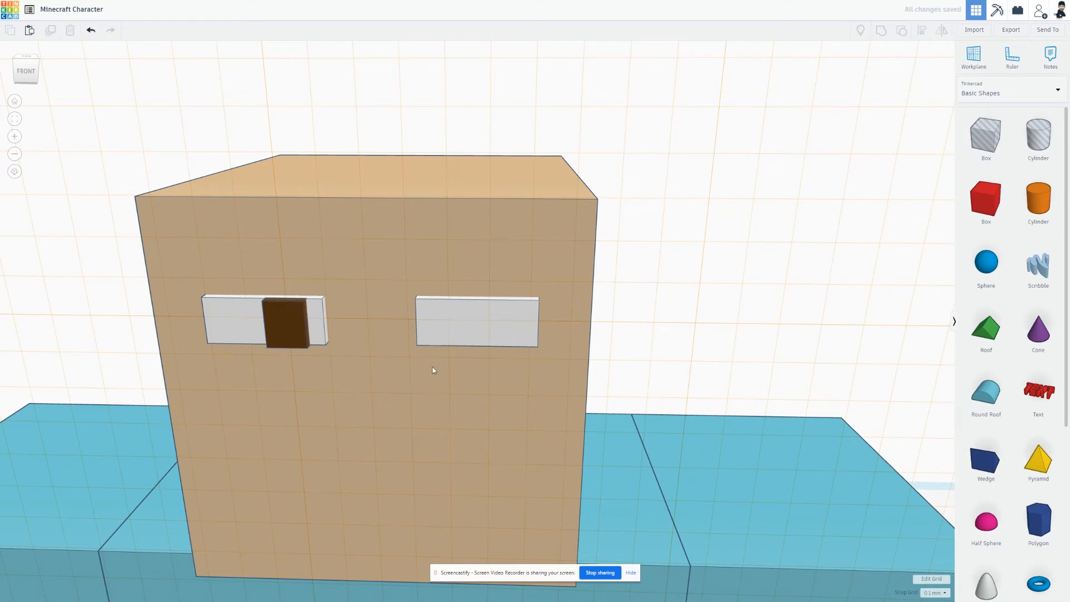
pyautogui.click(300, 330)
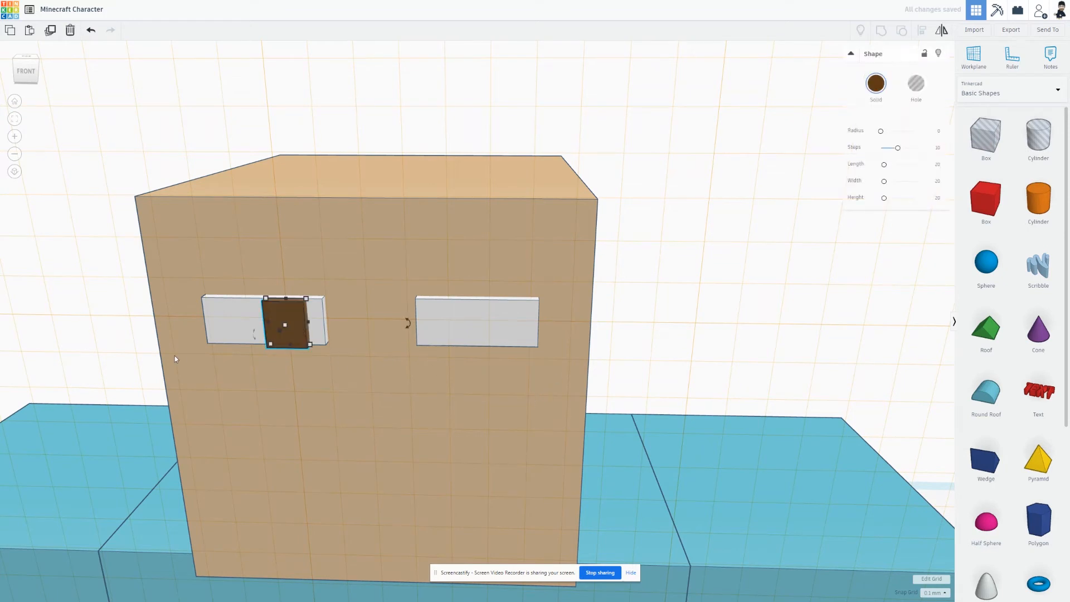
pyautogui.press('Left')
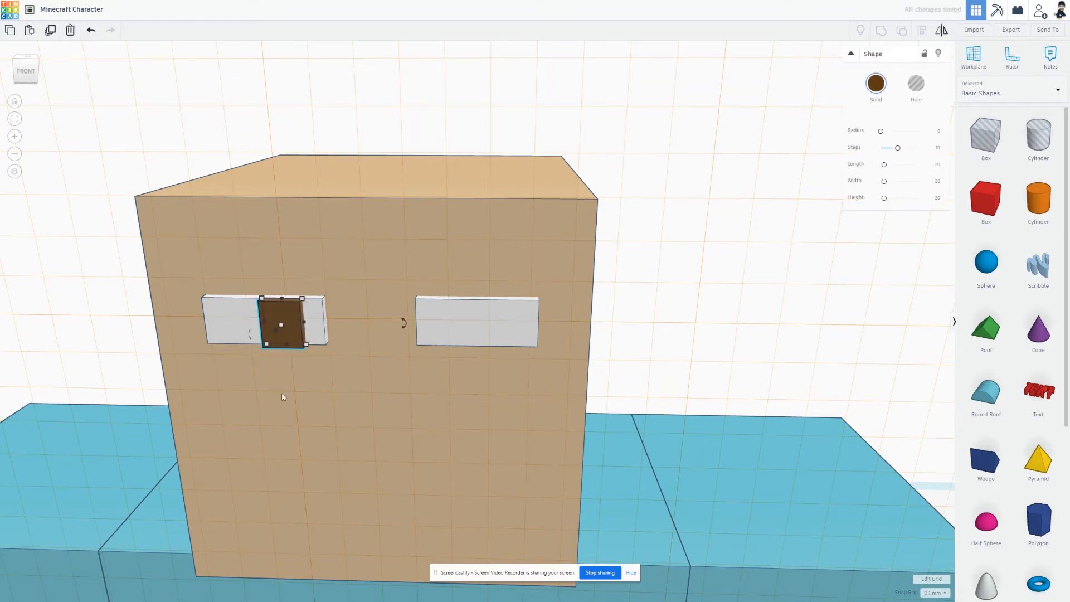
pyautogui.click(282, 397)
# Step: Duplicate the brown pupil and move the copy straight across onto the inner part of the right white eye
pyautogui.click(279, 344)
pyautogui.click(51, 32)
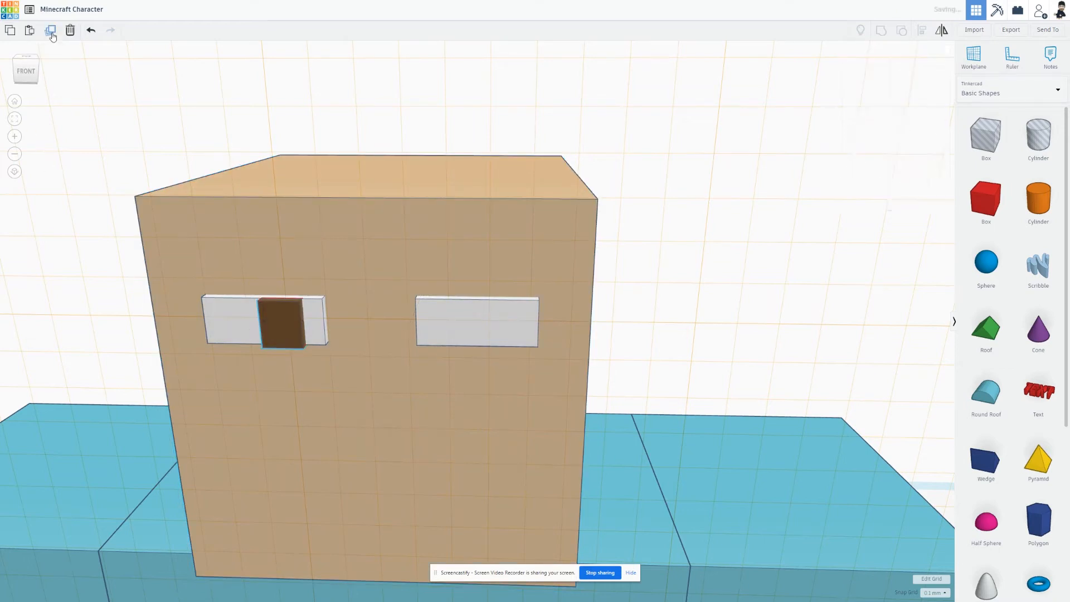
pyautogui.press('Right')
pyautogui.press('Right')
pyautogui.press('Right')
pyautogui.press('Right')
pyautogui.press('Right')
pyautogui.press('Right')
pyautogui.press('Right')
pyautogui.press('Right')
pyautogui.press('Right')
pyautogui.press('Right')
pyautogui.press('Right')
pyautogui.press('Right')
pyautogui.press('Right')
pyautogui.press('Right')
pyautogui.press('Right')
pyautogui.press('Right')
pyautogui.press('Right')
pyautogui.press('Right')
pyautogui.press('Right')
pyautogui.press('Right')
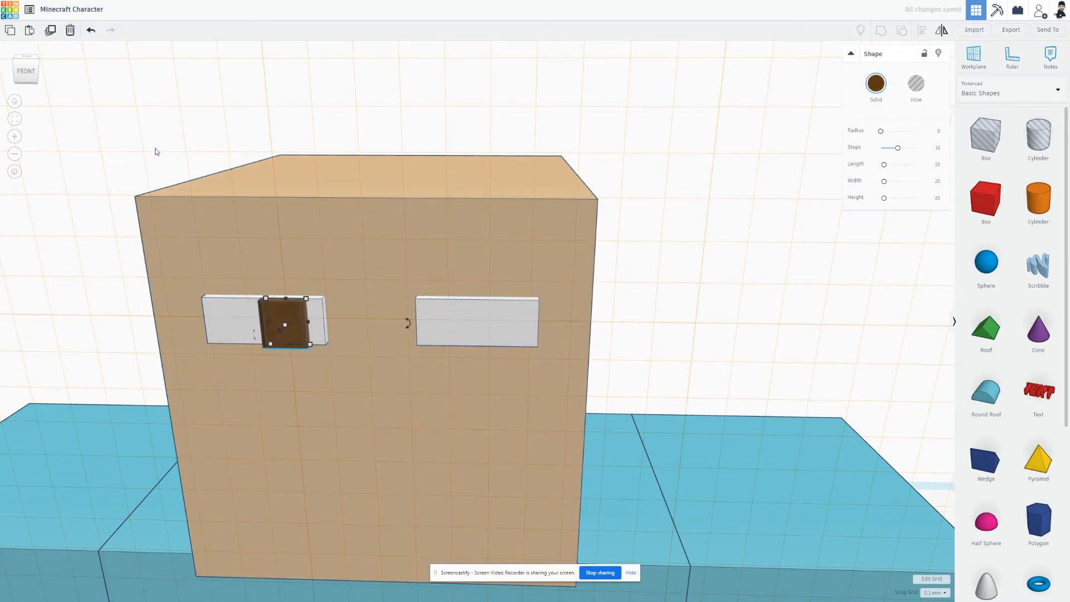
pyautogui.press('Right')
pyautogui.press('Right')
pyautogui.press('Right')
pyautogui.press('Right')
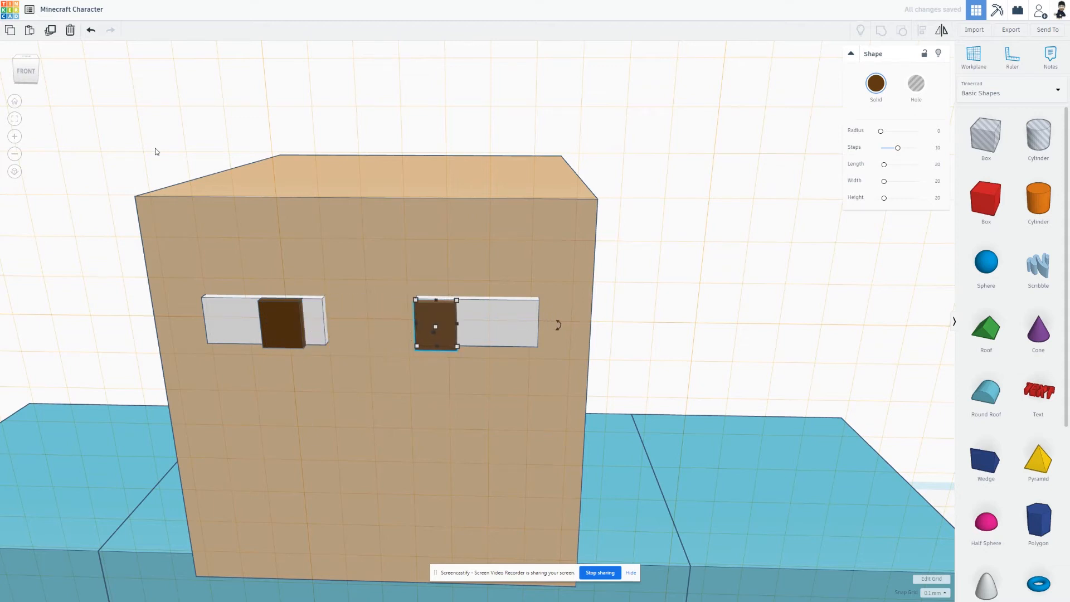
pyautogui.press('Right')
pyautogui.press('Right')
pyautogui.press('Right')
pyautogui.press('Right')
pyautogui.press('Right')
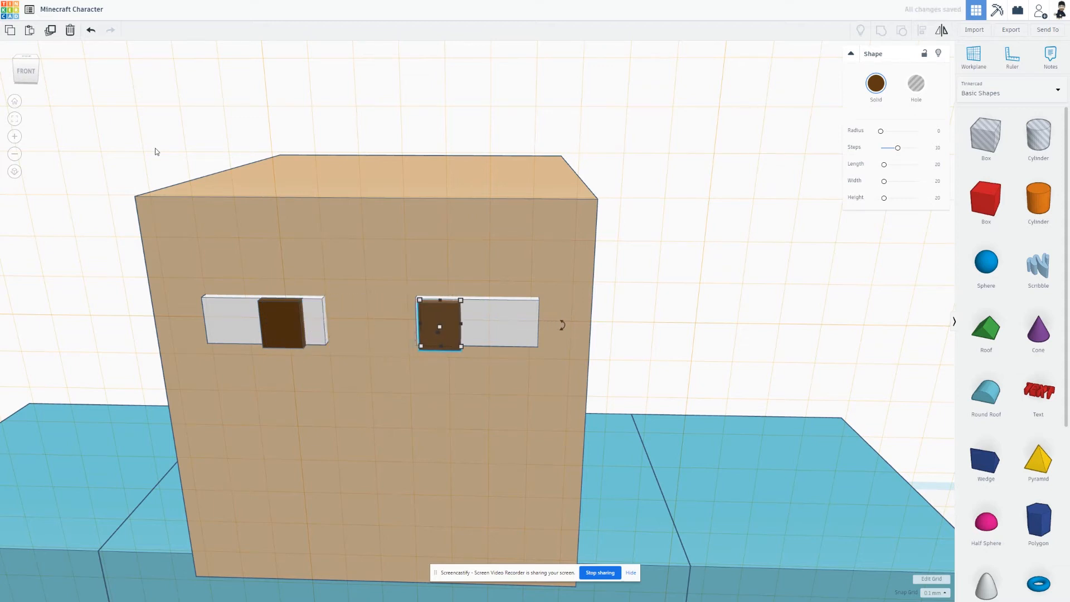
# Step: Align the bottom edges of the second brown pupil and the right white eye
pyautogui.click(155, 152)
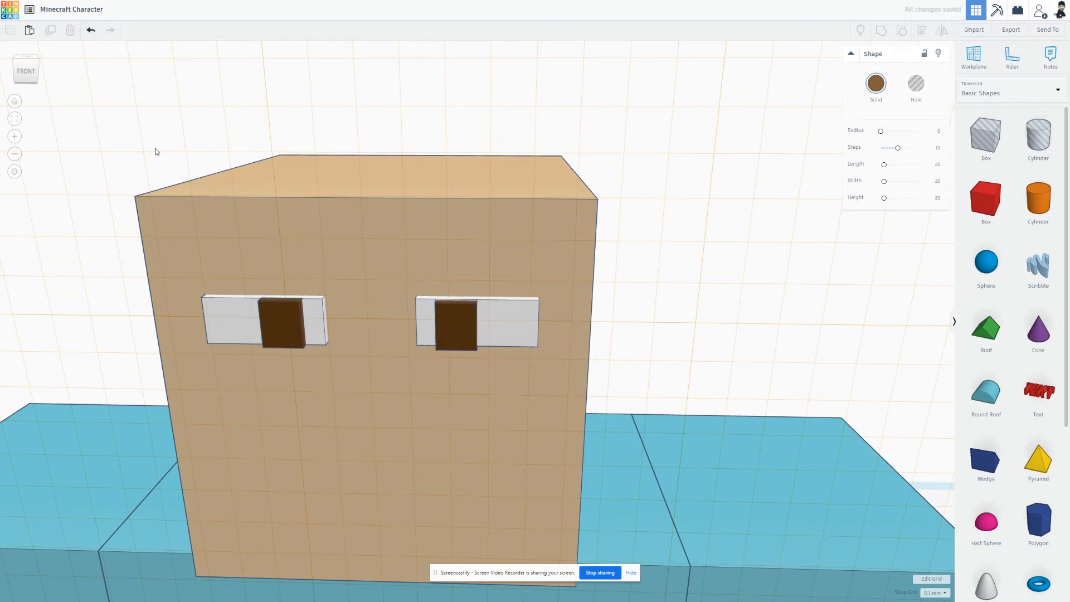
pyautogui.click(452, 329)
pyautogui.keyDown('shift'); pyautogui.click(506, 322); pyautogui.keyUp('shift')
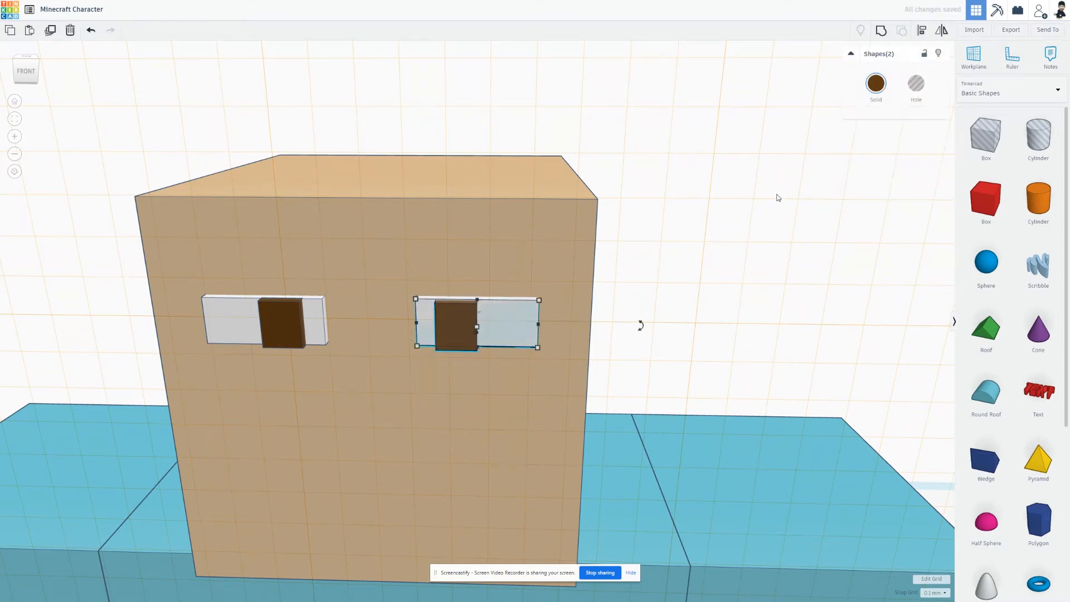
pyautogui.click(922, 30)
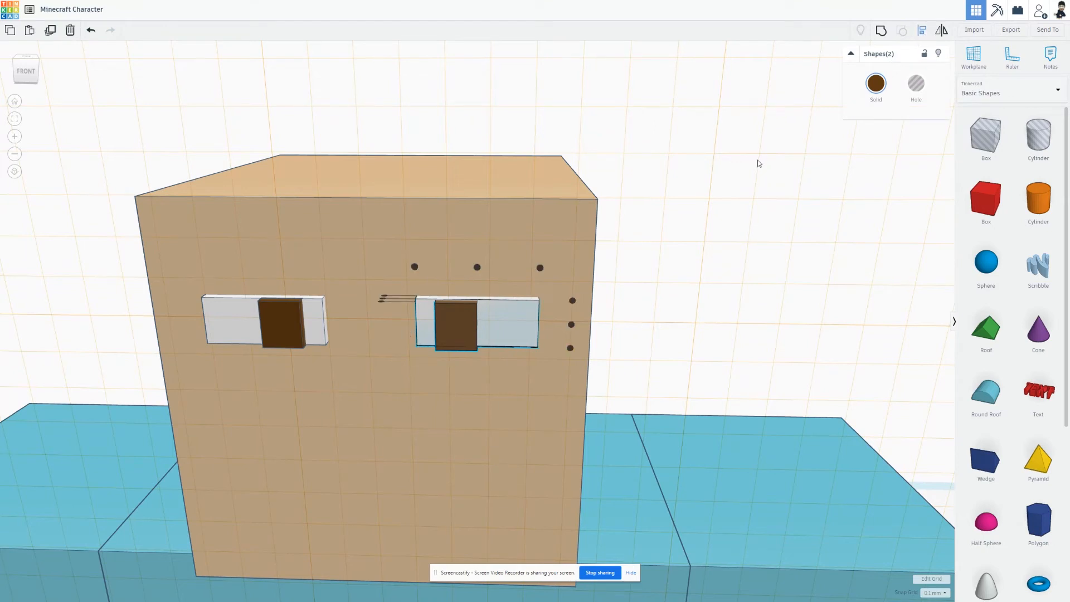
pyautogui.click(571, 348)
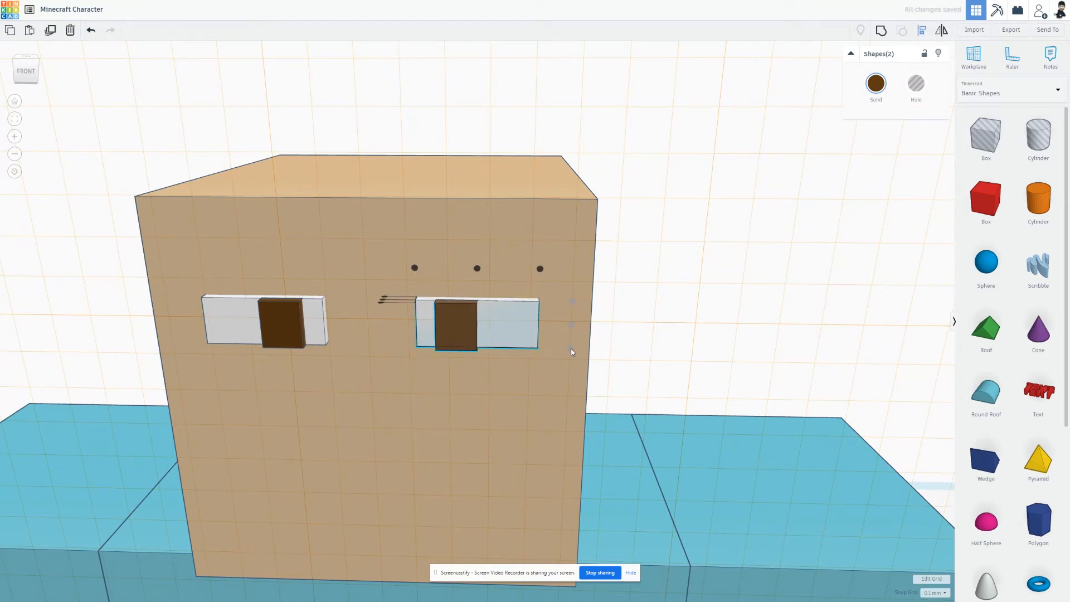
pyautogui.click(691, 312)
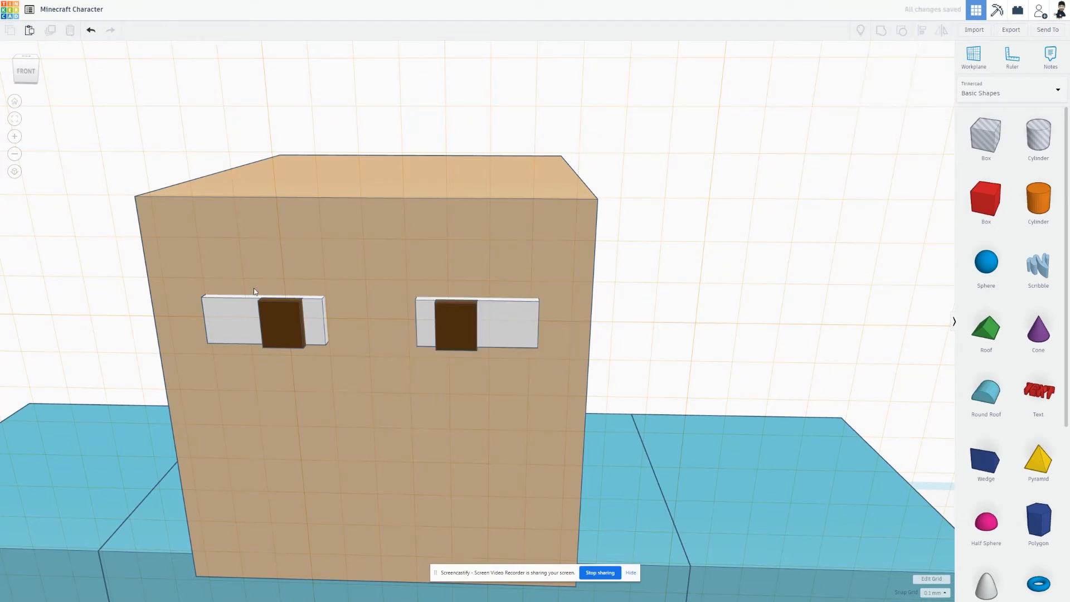
# Step: Set the workplane on the front of the face and place a red box there
pyautogui.moveTo(505, 332); pyautogui.dragTo(515, 312, button='right')
pyautogui.scroll(-8, 515, 312)
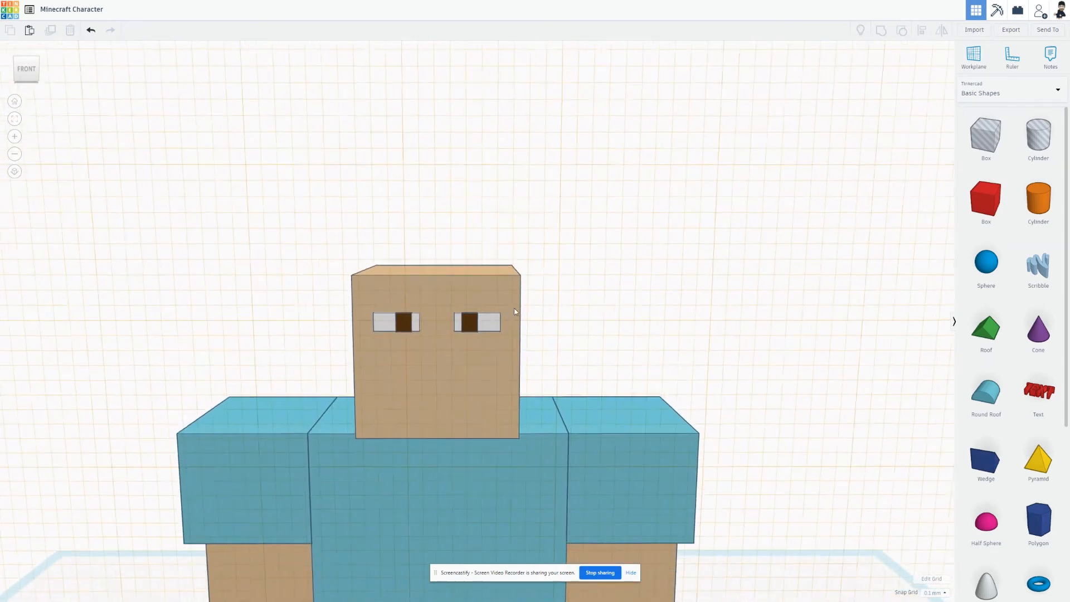
pyautogui.moveTo(529, 301); pyautogui.dragTo(507, 342, button='right')
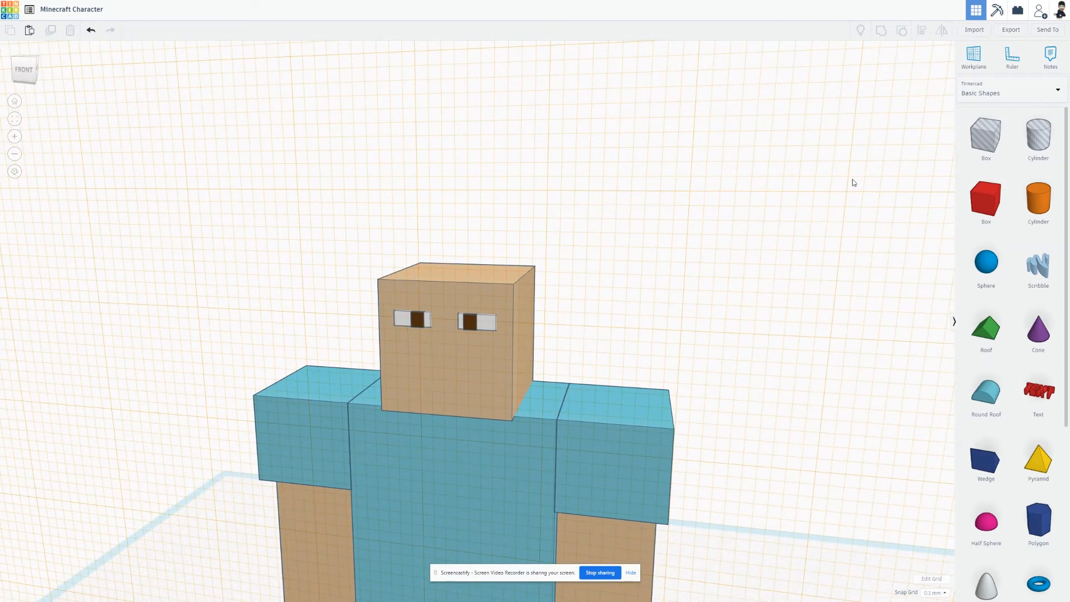
pyautogui.click(972, 59)
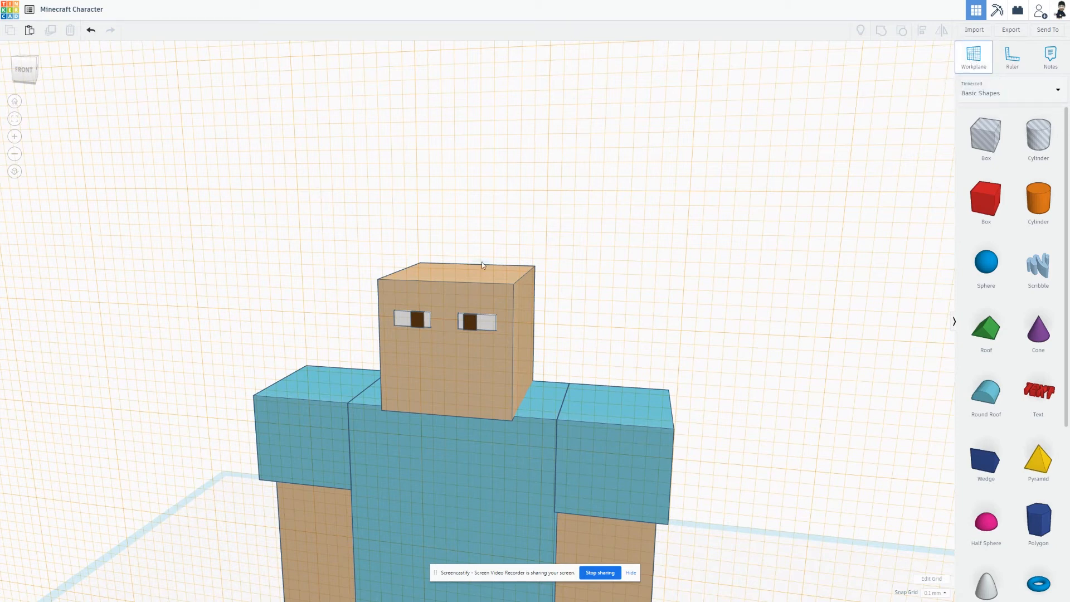
pyautogui.click(441, 386)
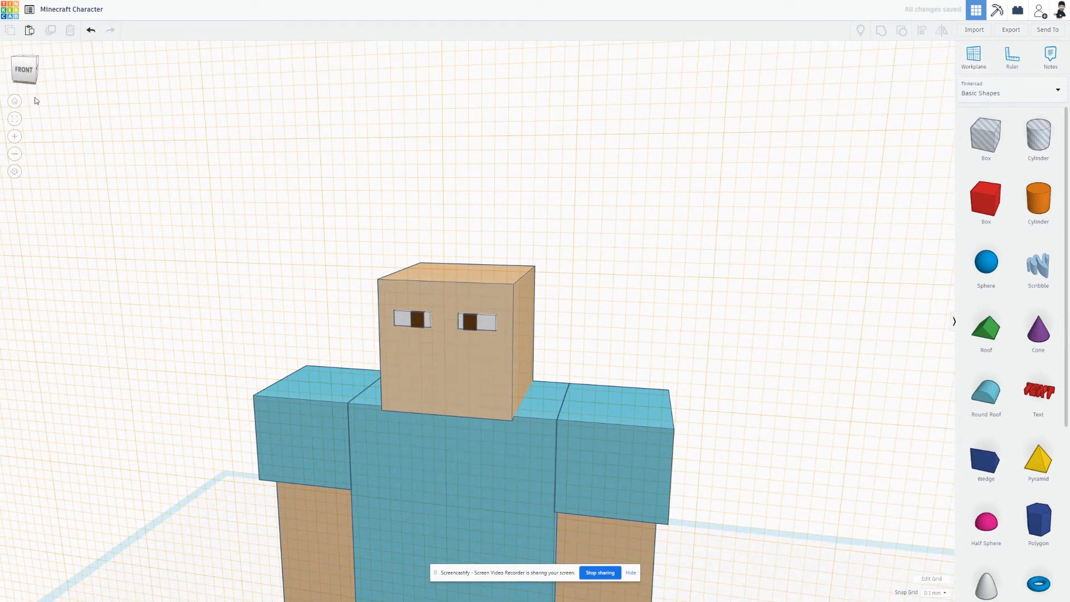
pyautogui.click(987, 202)
pyautogui.click(446, 385)
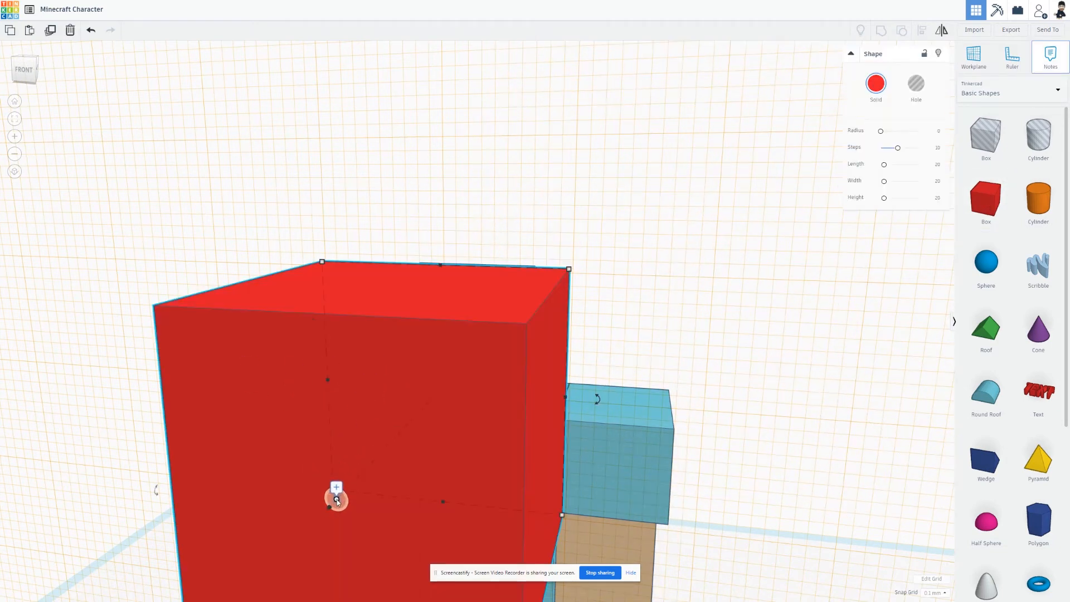
# Step: Set the thickness of the new red box on the face to 0.25 mm
pyautogui.moveTo(337, 500)
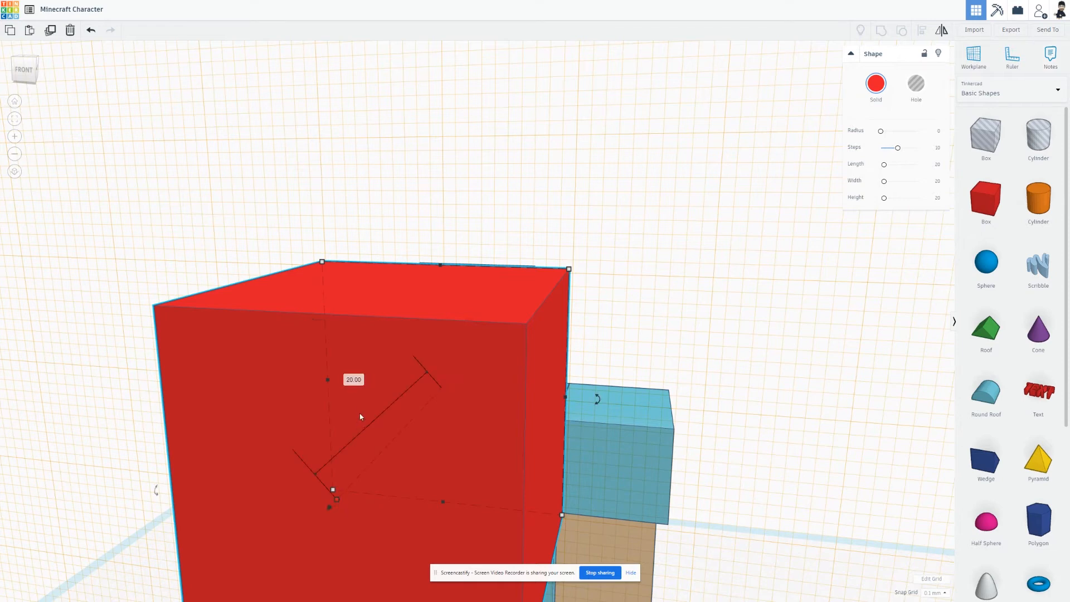
pyautogui.click(354, 381)
pyautogui.press('BackSpace')
pyautogui.write('0.25')
pyautogui.press('Return')
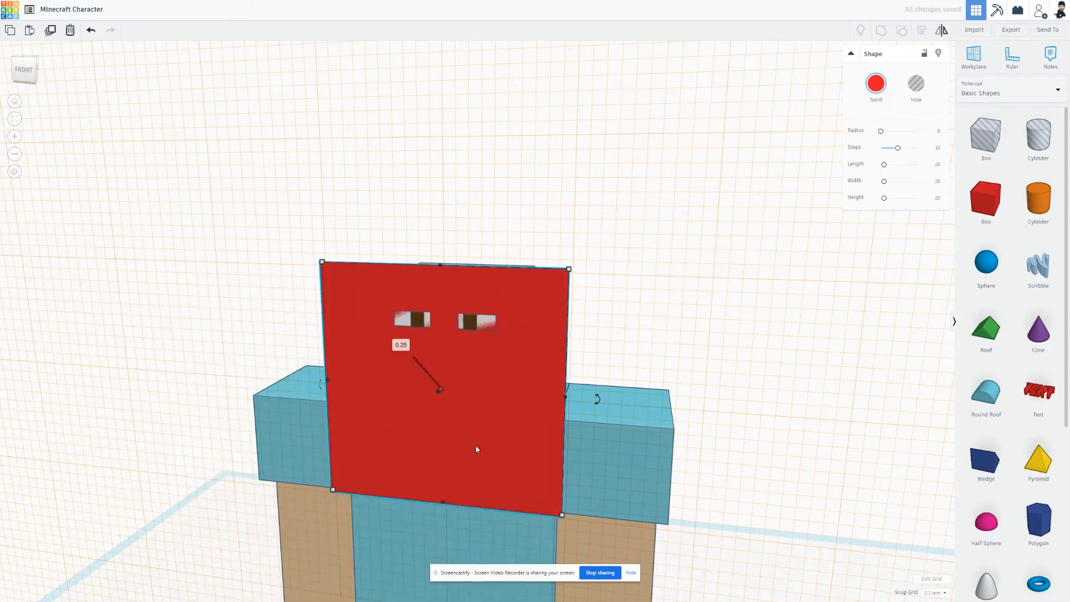
# Step: Shrink the thin red box to a wide rectangle and move it to the lower middle of the face as a mouth
pyautogui.moveTo(560, 516); pyautogui.dragTo(456, 398)
pyautogui.scroll(-1, 505, 426)
pyautogui.scroll(5, 506, 426)
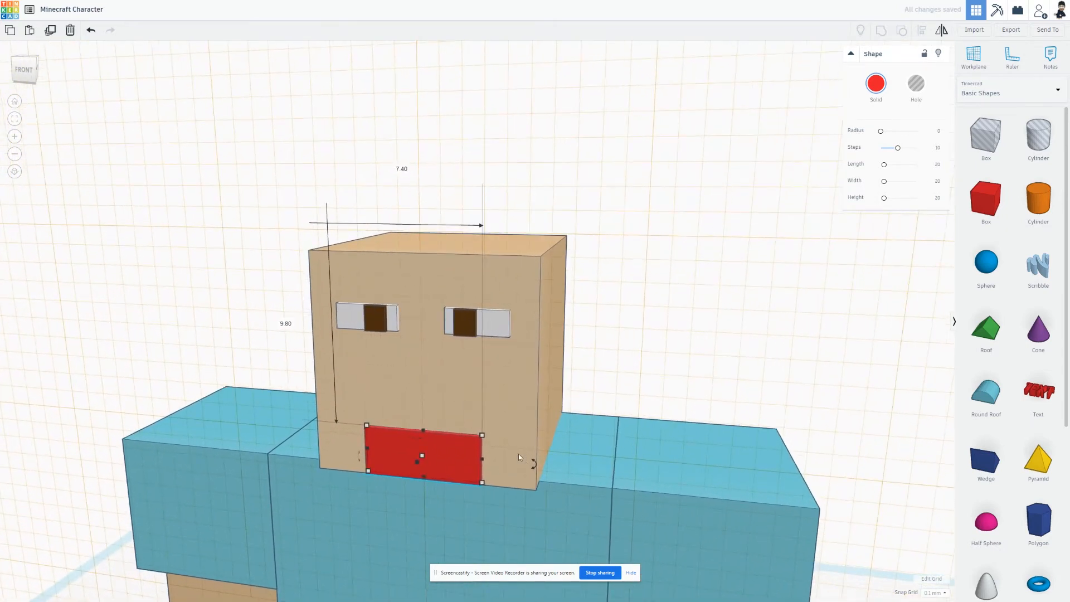
pyautogui.click(518, 428)
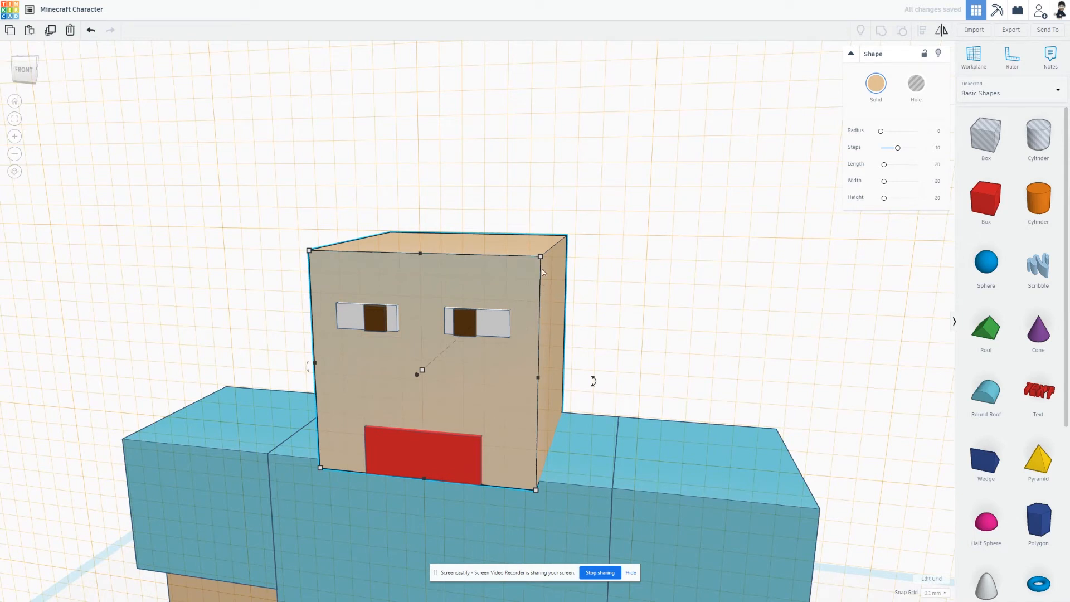
pyautogui.click(427, 454)
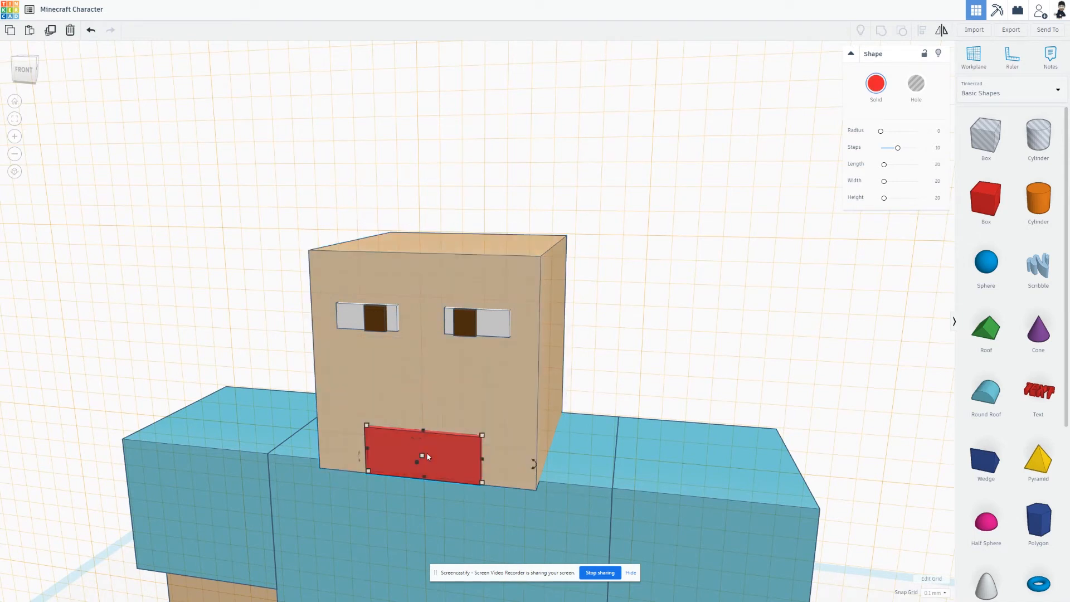
pyautogui.keyDown('shift'); pyautogui.click(516, 447); pyautogui.keyUp('shift')
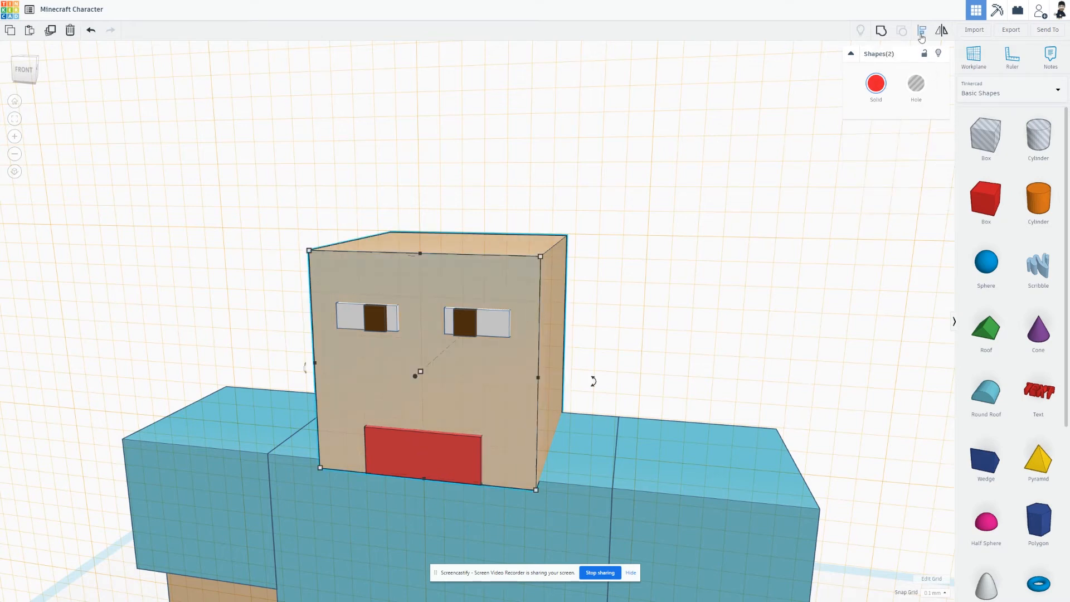
pyautogui.click(921, 32)
pyautogui.press('Escape')
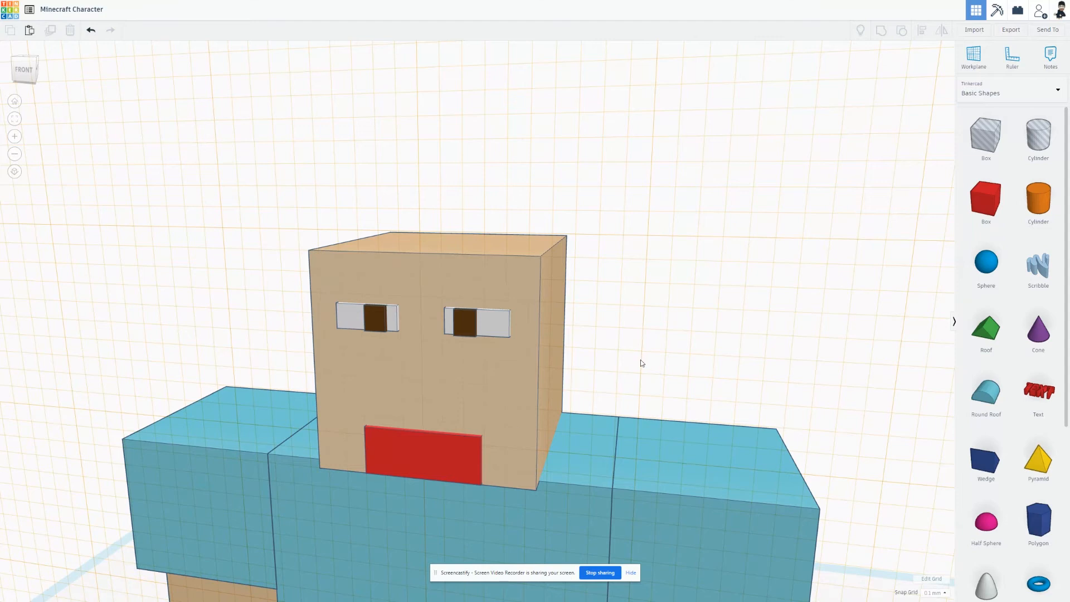
# Step: Recolour the red mouth box on the face dark brown
pyautogui.click(459, 445)
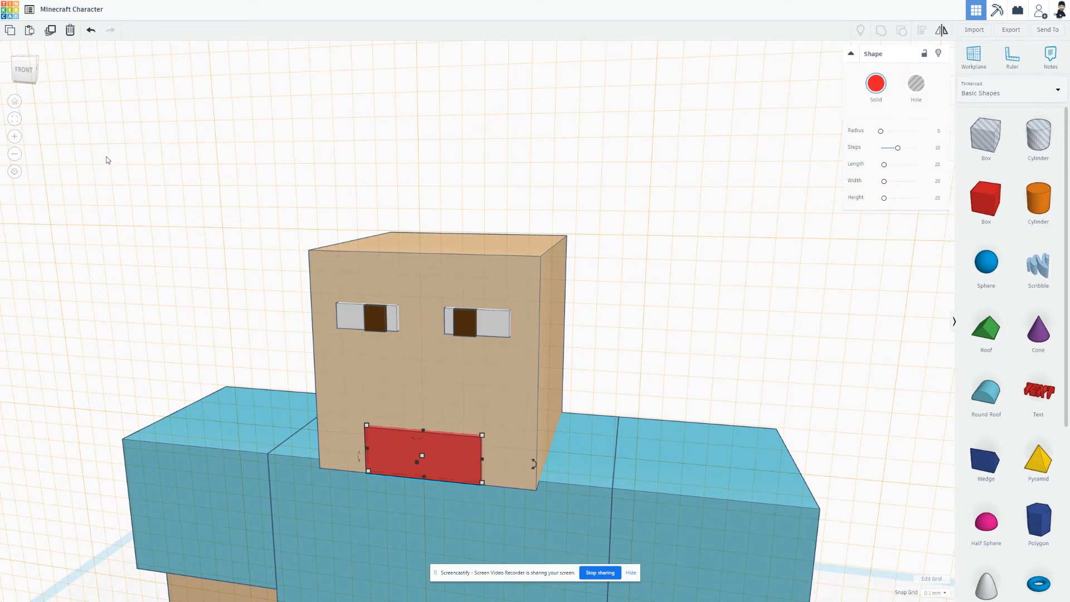
pyautogui.click(877, 89)
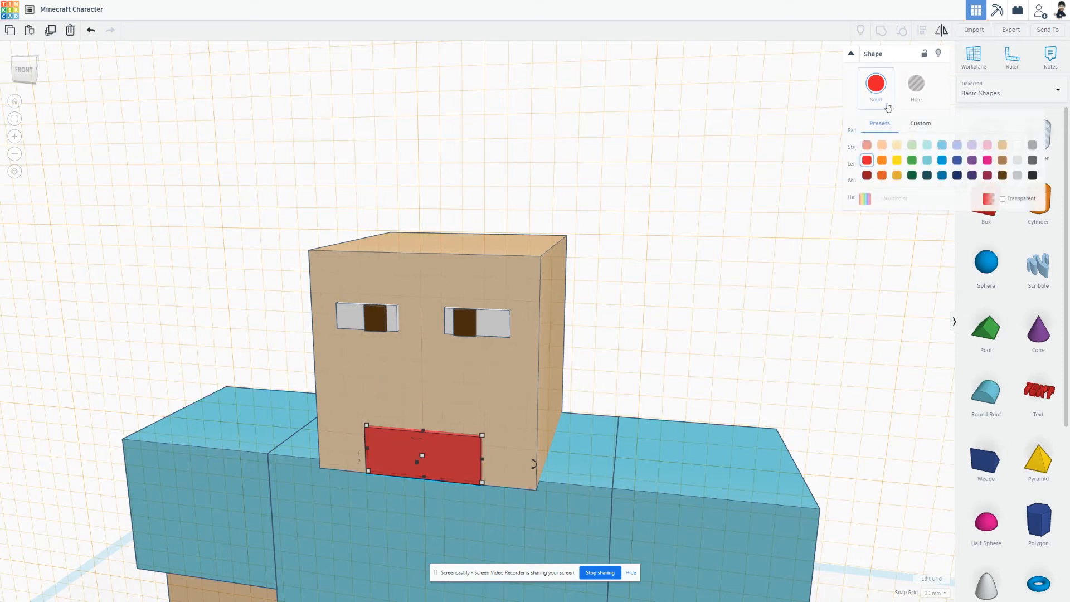
pyautogui.click(1002, 176)
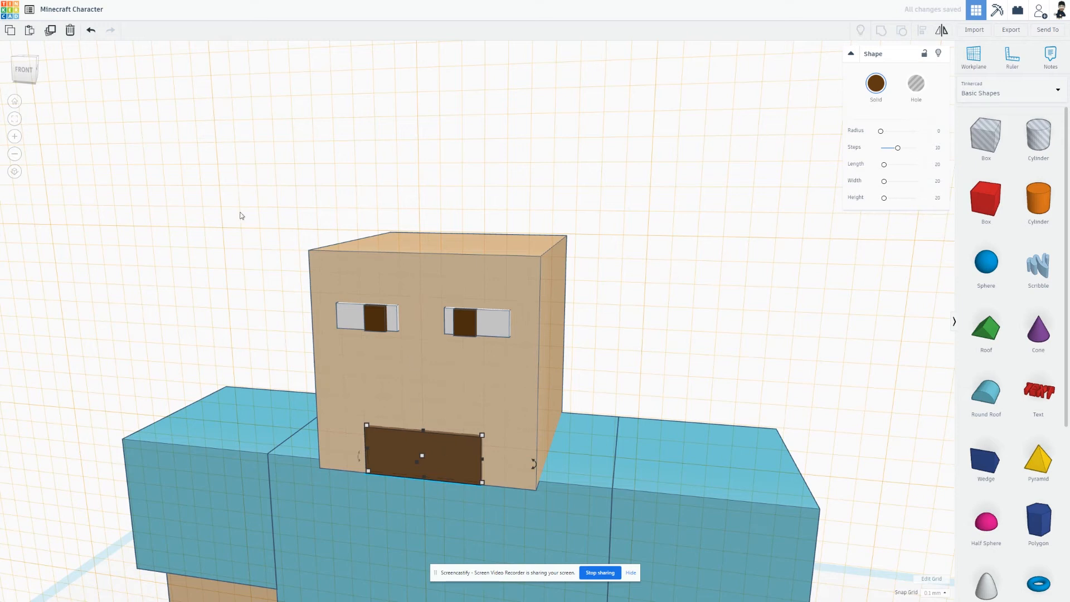
# Step: Duplicate the brown mouth box and shrink the copy to 3.00 by 1.30 mm
pyautogui.click(51, 31)
pyautogui.moveTo(369, 473)
pyautogui.moveTo(368, 473); pyautogui.dragTo(422, 458)
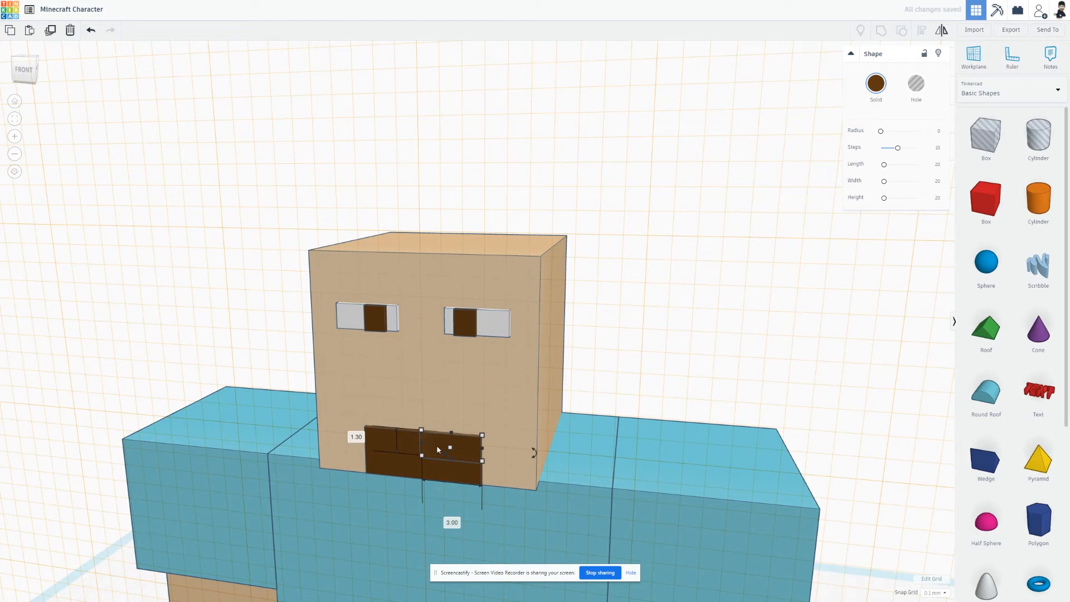
# Step: Move the small brown copy sideways to the middle of the mouth's upper edge
pyautogui.press('Left')
pyautogui.press('Left')
pyautogui.press('Left')
pyautogui.press('Left')
pyautogui.press('Left')
pyautogui.press('Left')
pyautogui.press('Left')
pyautogui.press('Left')
pyautogui.press('Left')
pyautogui.press('Left')
pyautogui.press('Left')
pyautogui.press('Left')
pyautogui.press('Left')
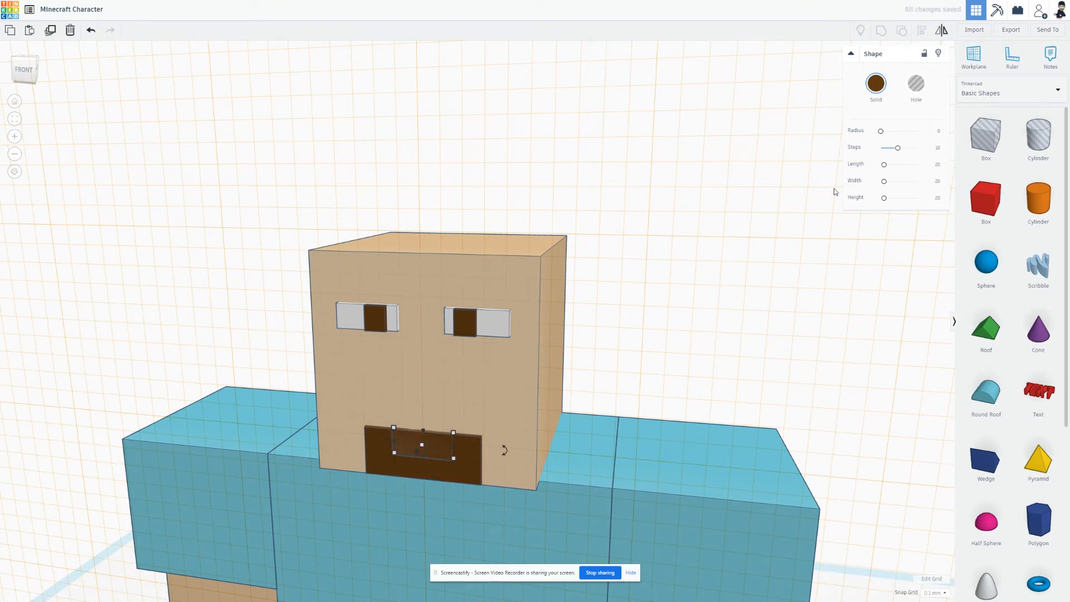
# Step: Turn the small copy on the mouth into a hole and set its width to 3.4 mm
pyautogui.click(914, 90)
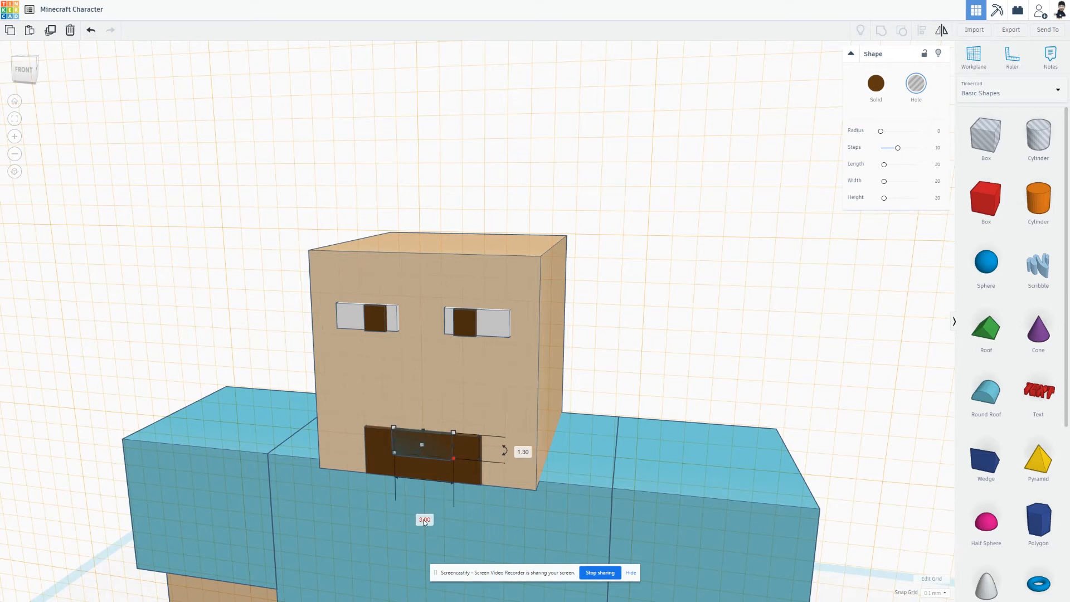
pyautogui.write('3.2')
pyautogui.press('Return')
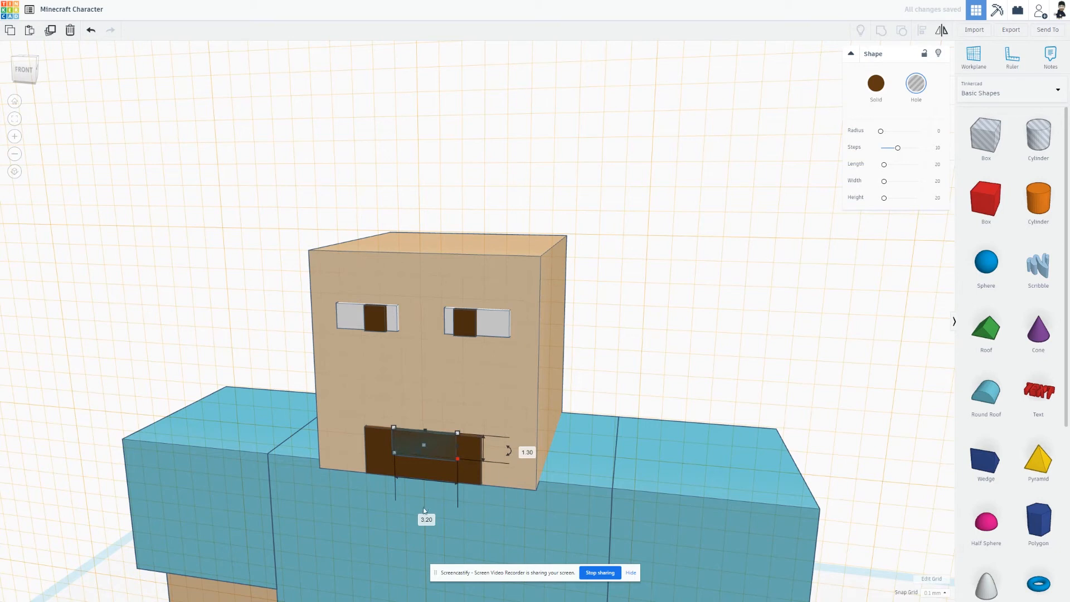
pyautogui.click(428, 520)
pyautogui.write('3.')
pyautogui.press('Return')
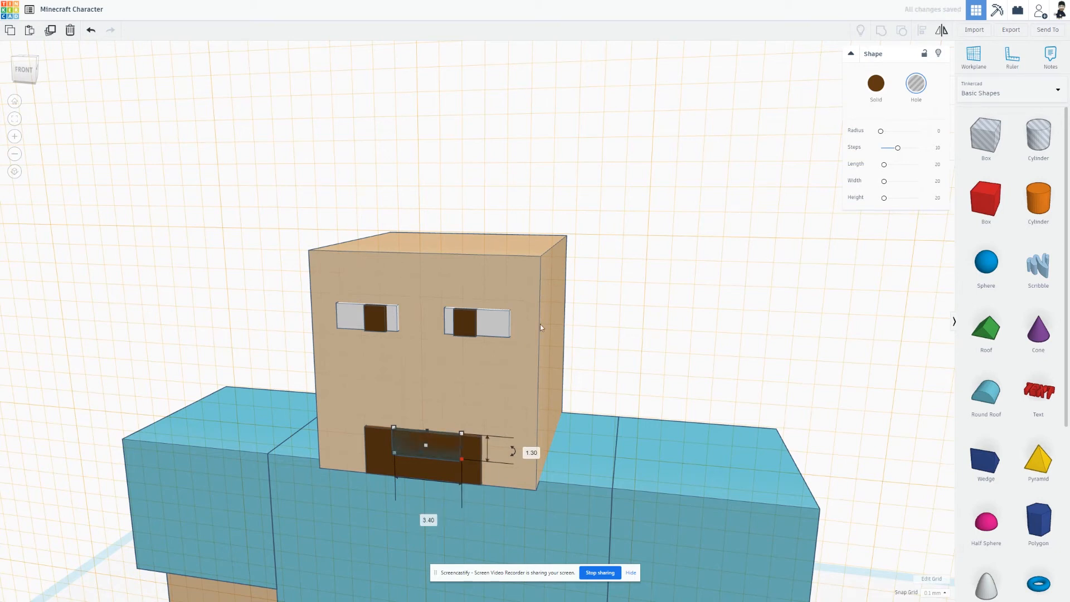
# Step: Centre the hole horizontally on the brown mouth and group the two to cut a notch in its upper edge
pyautogui.keyDown('shift'); pyautogui.click(437, 474); pyautogui.keyUp('shift')
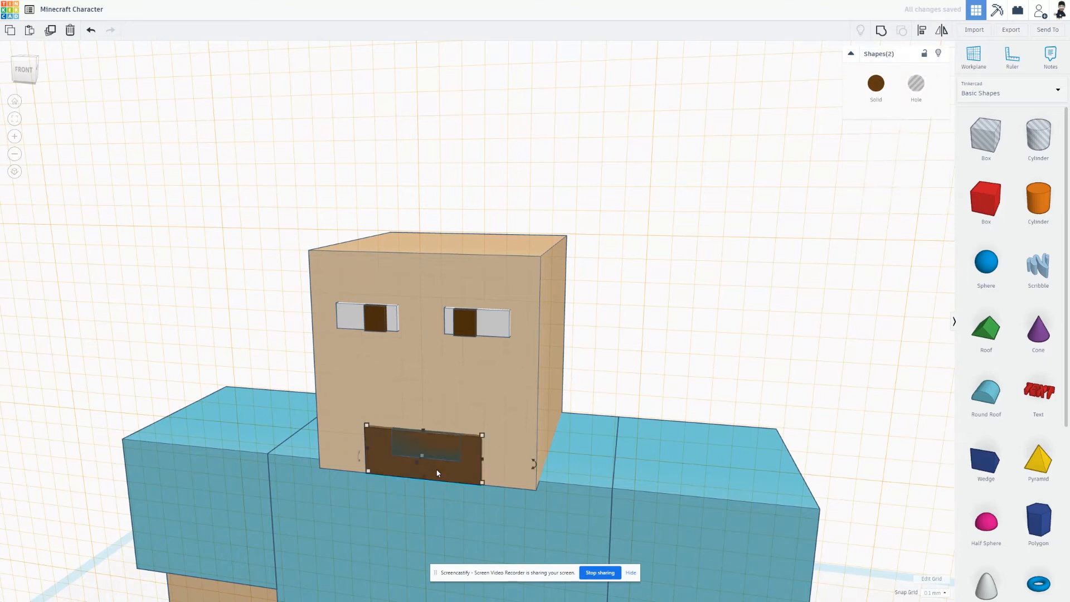
pyautogui.click(922, 33)
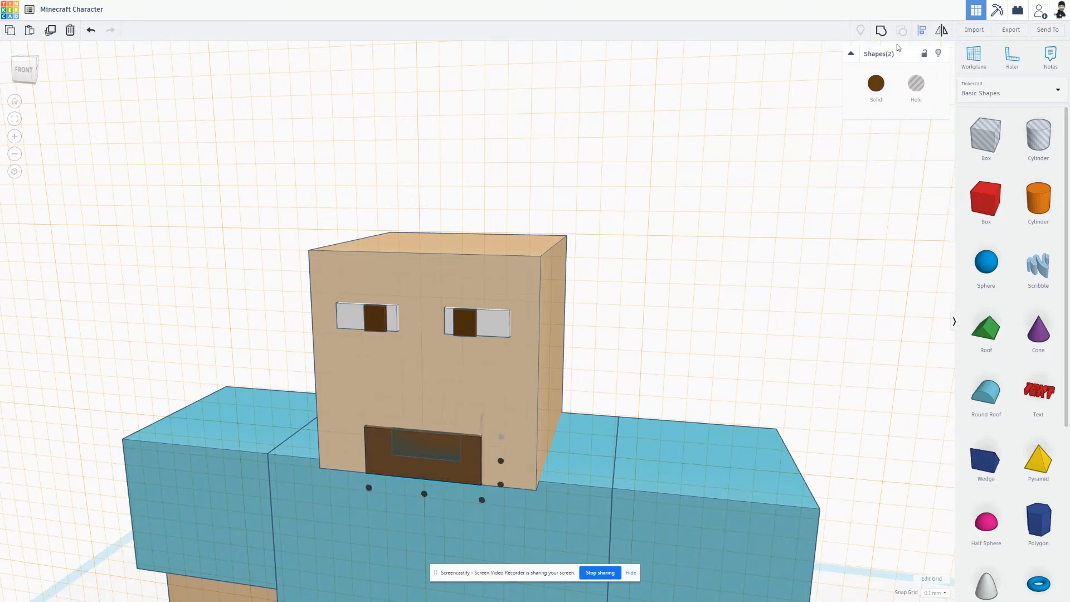
pyautogui.click(424, 494)
pyautogui.click(882, 33)
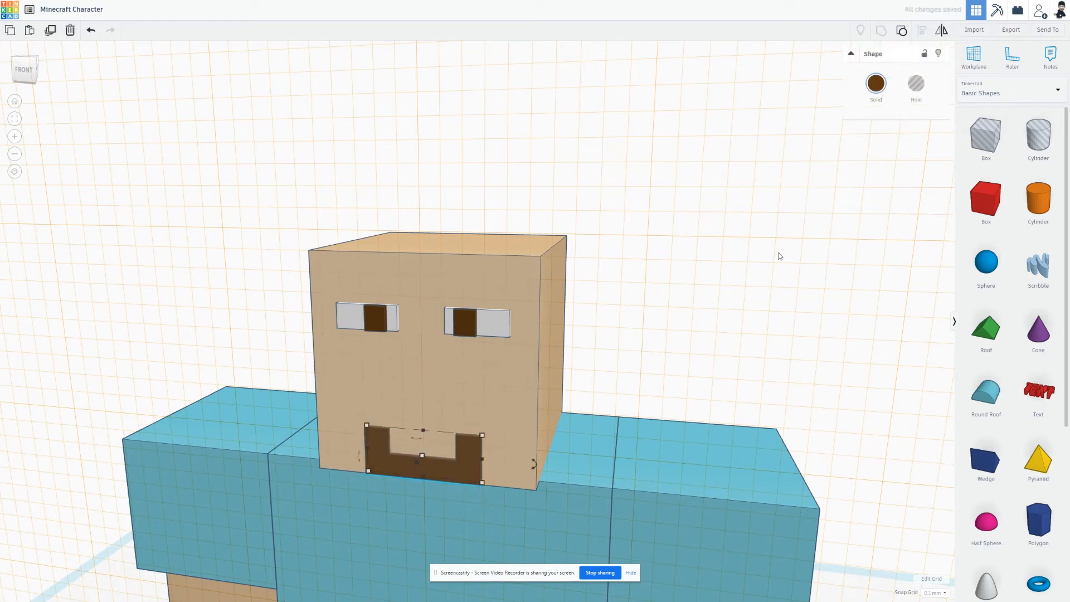
pyautogui.click(776, 272)
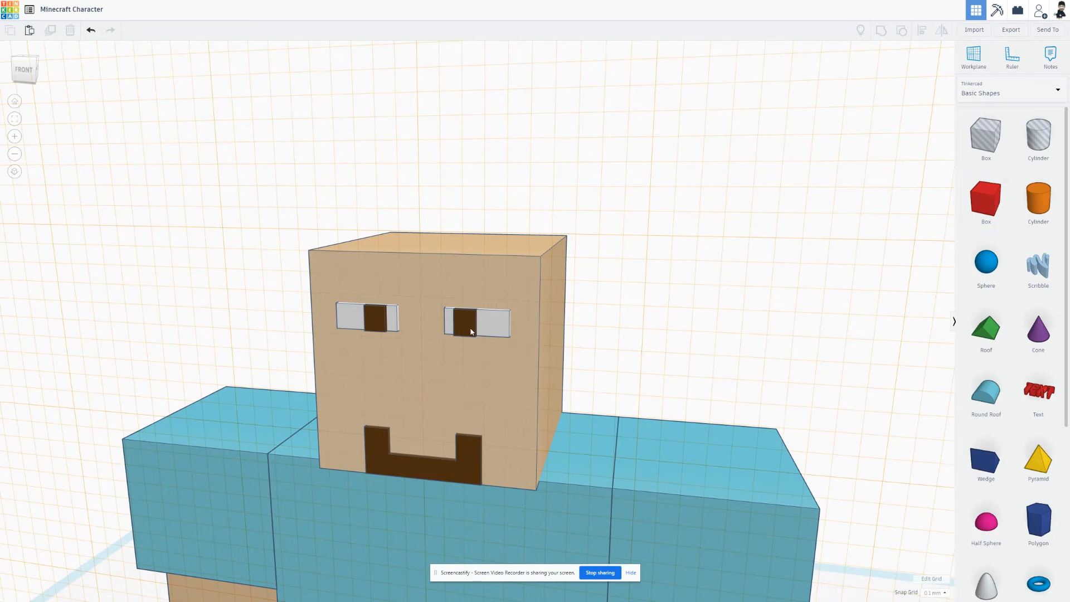
# Step: Duplicate the right white eye and move the copy down into the notch of the brown mouth
pyautogui.click(493, 329)
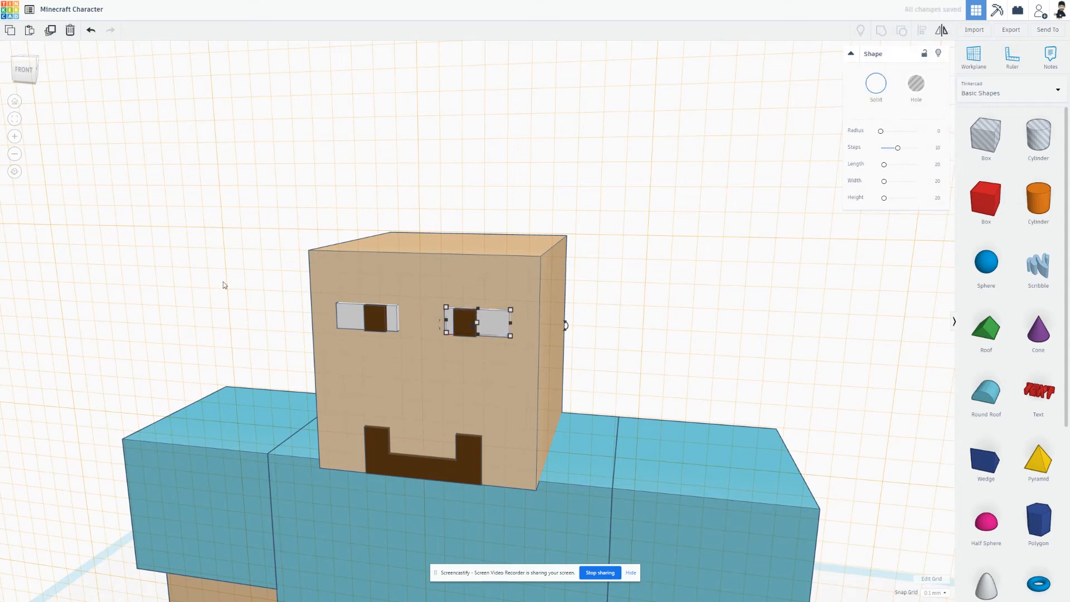
pyautogui.hotkey('ctrl', 'Down')
pyautogui.hotkey('ctrl', 'Down')
pyautogui.hotkey('ctrl', 'Down')
pyautogui.hotkey('ctrl', 'Down')
pyautogui.hotkey('ctrl', 'Down')
pyautogui.hotkey('ctrl', 'Down')
pyautogui.hotkey('ctrl', 'Down')
pyautogui.hotkey('ctrl', 'Down')
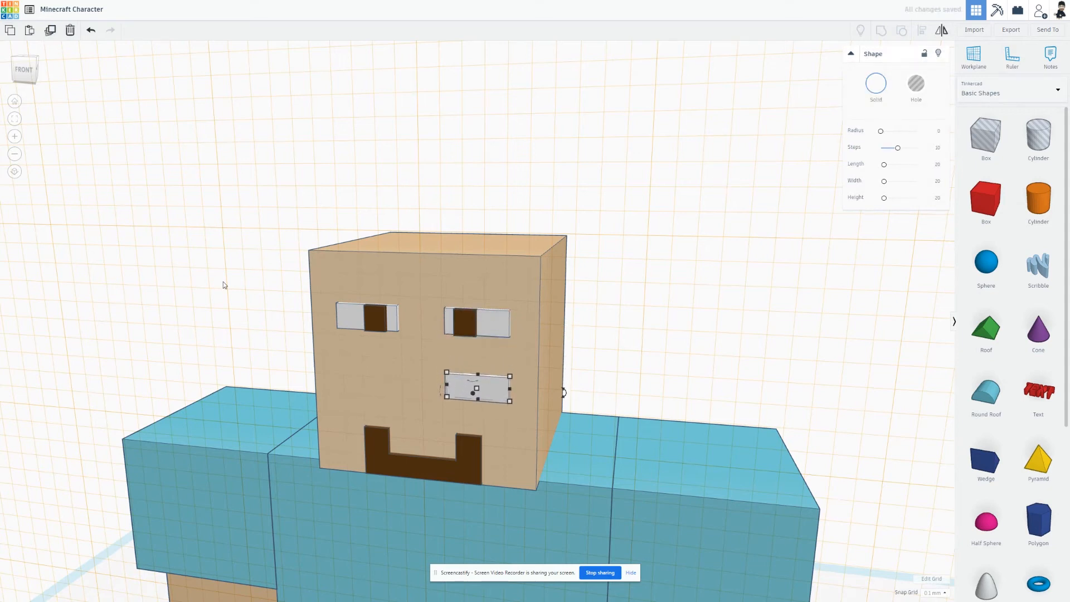
pyautogui.hotkey('ctrl', 'Down')
pyautogui.hotkey('ctrl', 'Down')
pyautogui.press('Left')
pyautogui.press('Left')
pyautogui.press('Left')
pyautogui.press('Left')
pyautogui.press('Left')
pyautogui.press('Left')
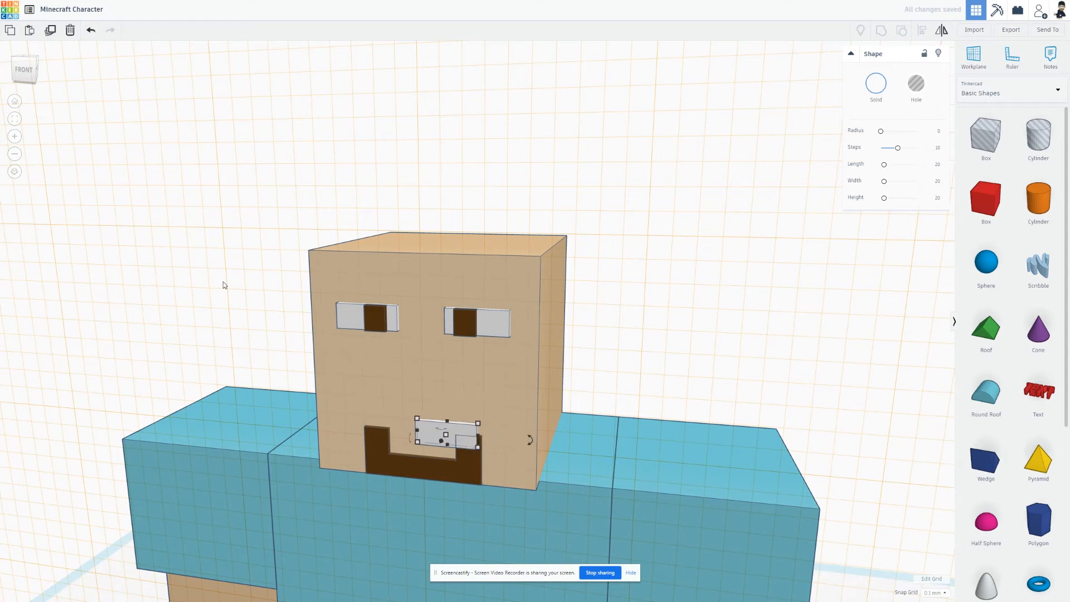
pyautogui.hotkey('ctrl', 'Down')
pyautogui.press('Left')
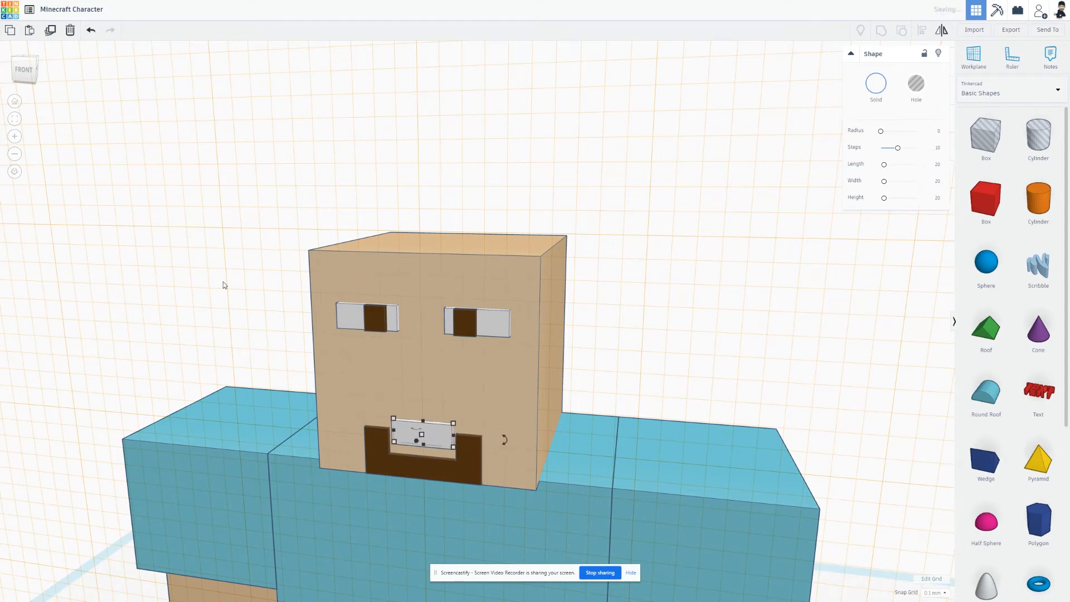
# Step: Recolour the white box at the mouth notch light tan
pyautogui.moveTo(343, 383); pyautogui.dragTo(364, 397, button='right')
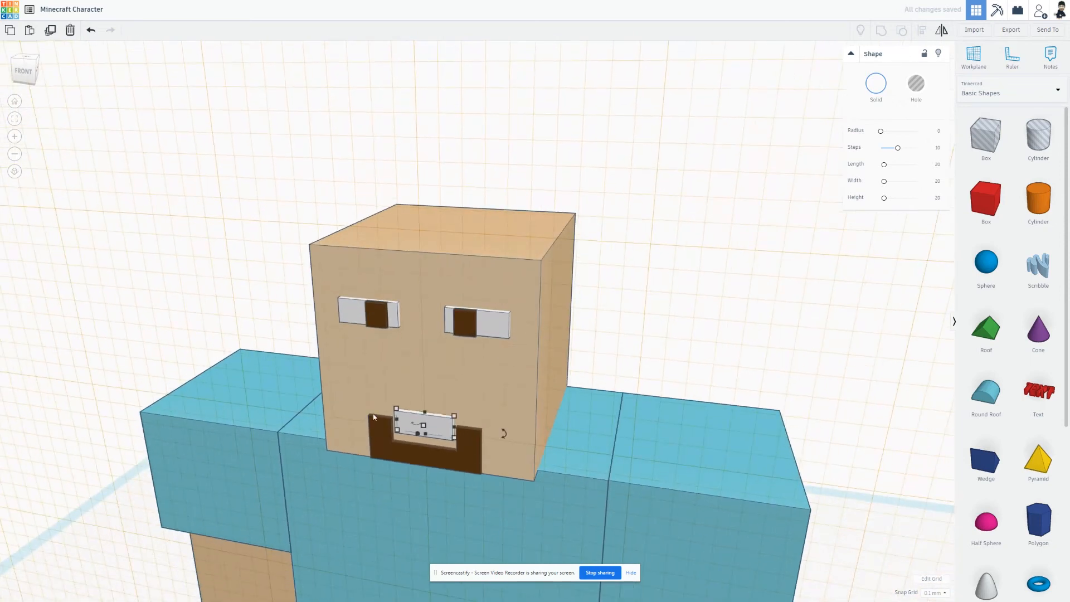
pyautogui.click(875, 83)
pyautogui.click(1002, 145)
pyautogui.click(663, 313)
pyautogui.moveTo(472, 414); pyautogui.dragTo(613, 374, button='right')
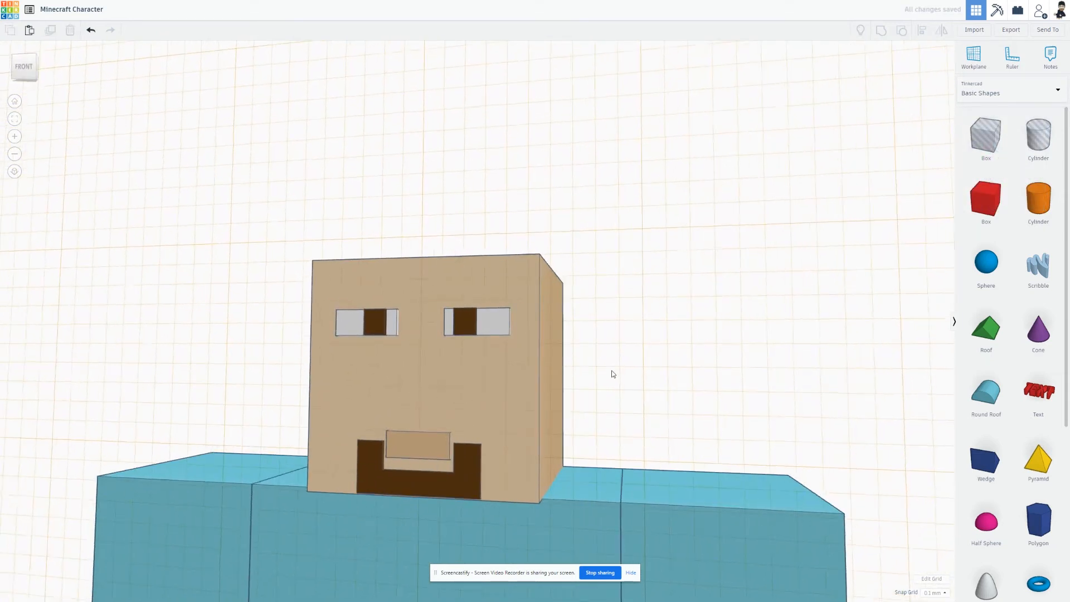
# Step: Try light purple and golden yellow as colours for the box at the mouth notch
pyautogui.click(530, 398)
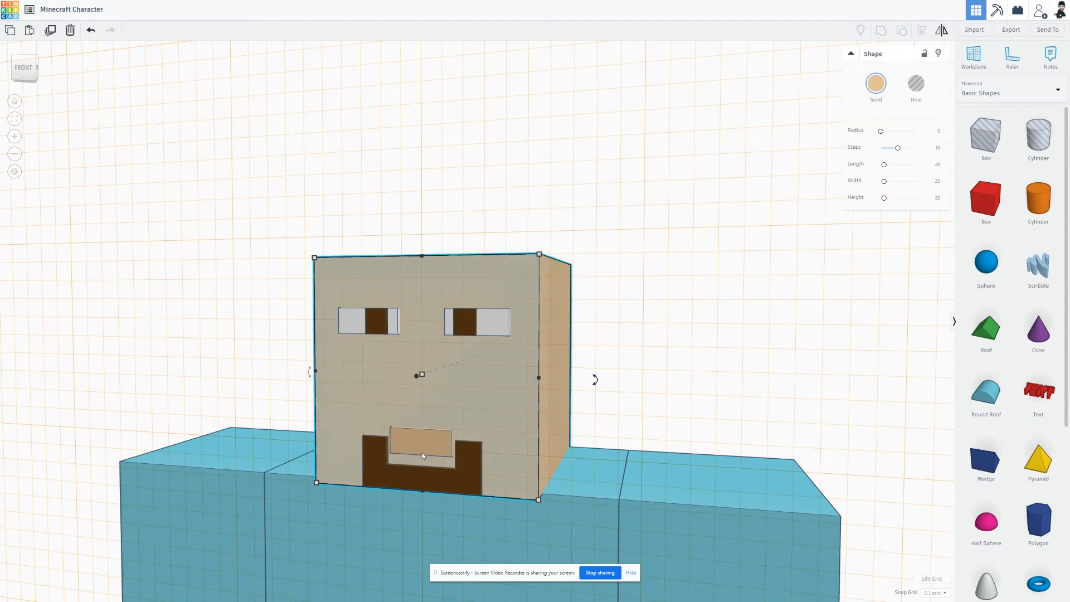
pyautogui.click(423, 452)
pyautogui.click(877, 89)
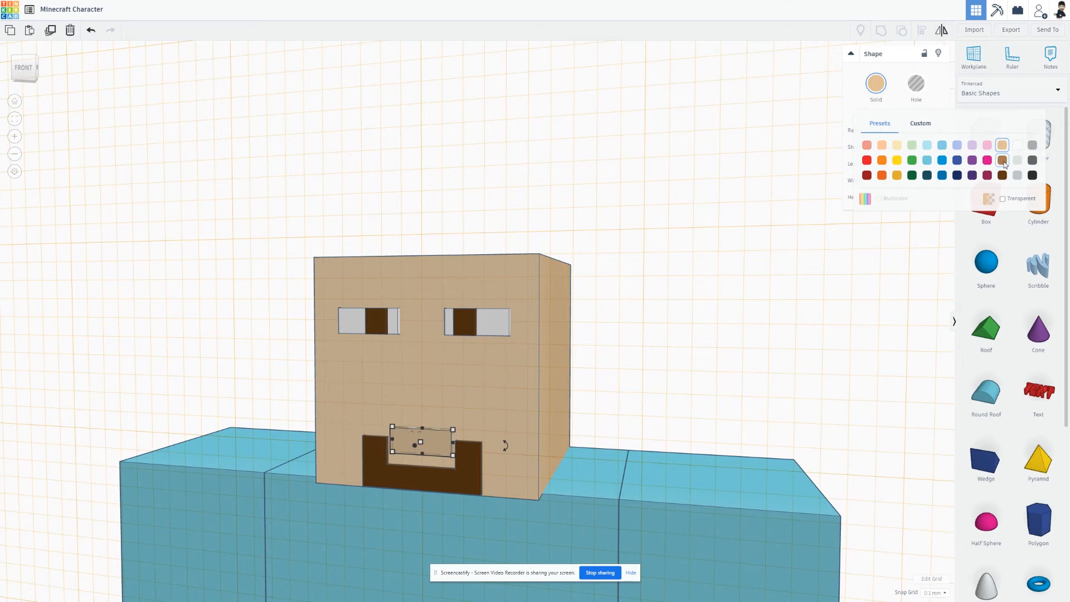
pyautogui.click(972, 145)
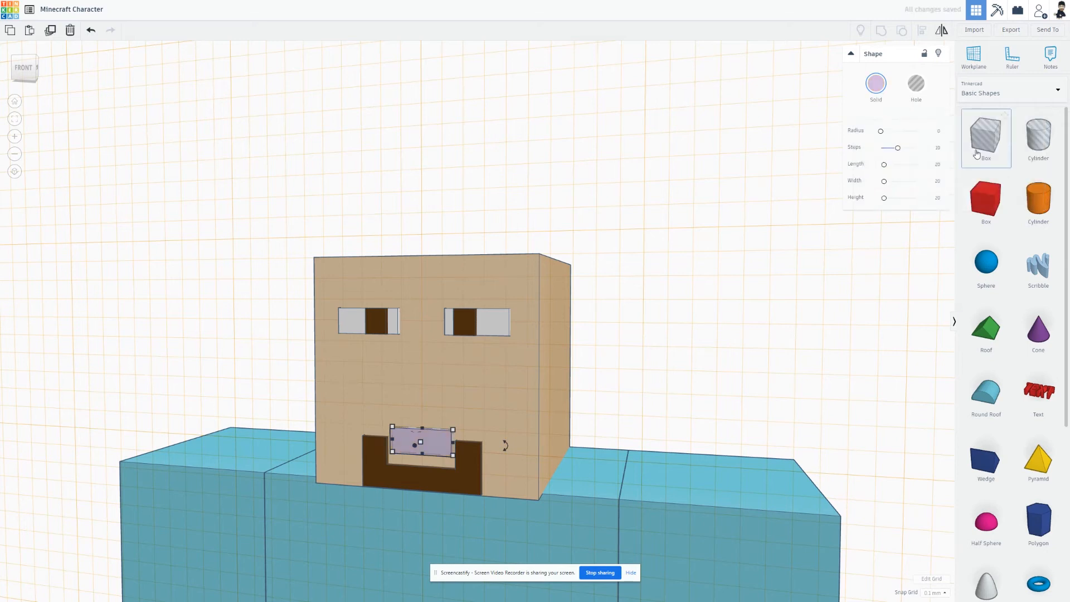
pyautogui.click(875, 84)
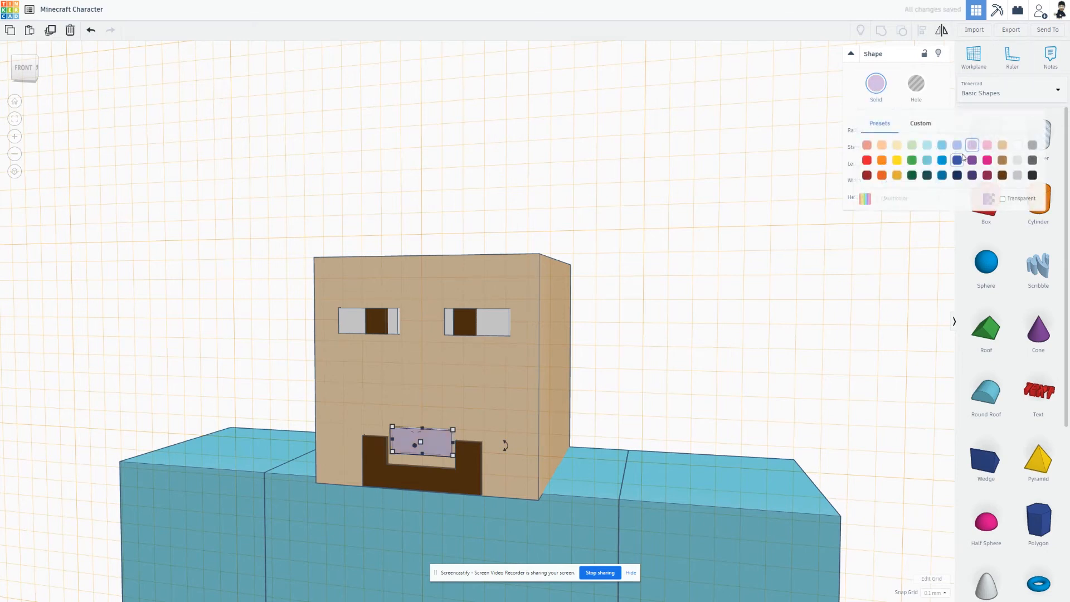
pyautogui.click(897, 176)
# Step: Set the colour of the box at the mouth notch to pale yellow
pyautogui.click(875, 84)
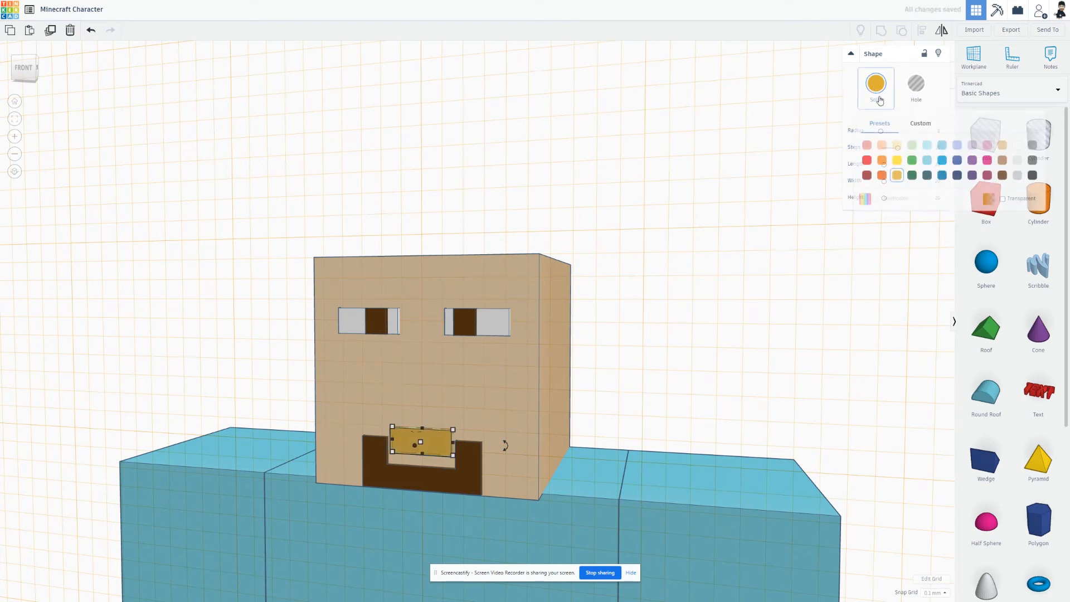
pyautogui.click(896, 146)
pyautogui.click(745, 300)
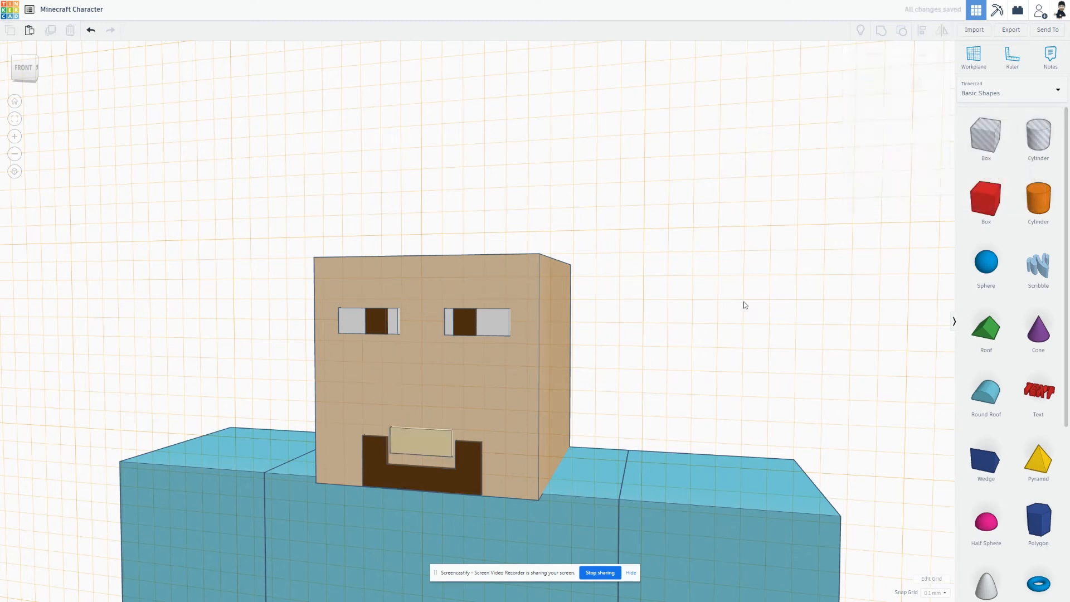
# Step: Return the workplane from the face to the default base beneath the character
pyautogui.scroll(-2, 746, 300)
pyautogui.scroll(-3, 745, 299)
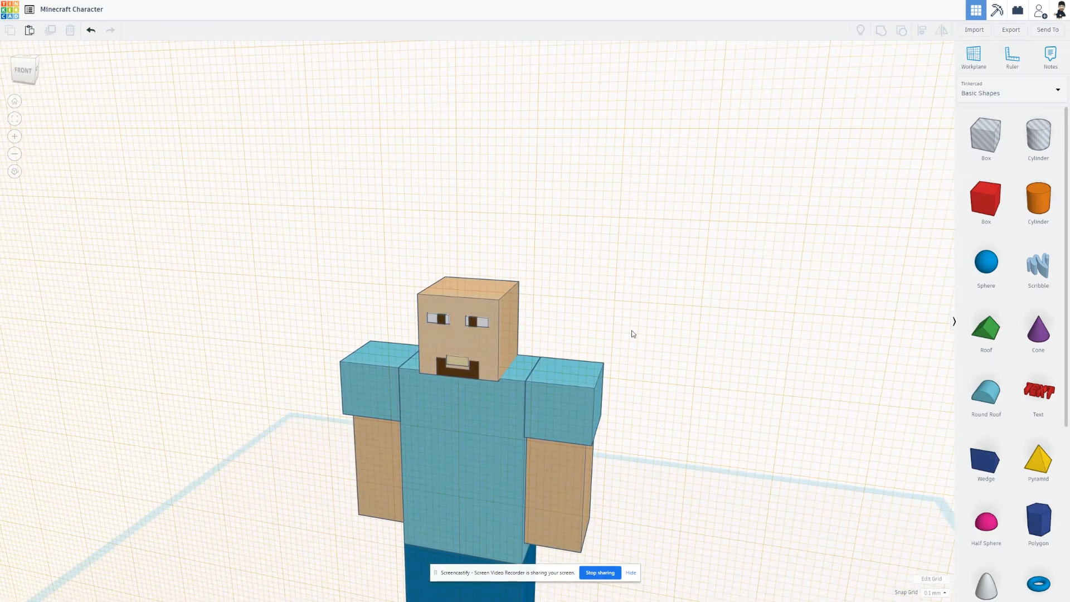
pyautogui.moveTo(641, 325)
pyautogui.mouseDown(button='right')
pyautogui.moveTo(623, 351)
pyautogui.moveTo(640, 318)
pyautogui.mouseUp(button='right')
pyautogui.scroll(-2, 640, 318)
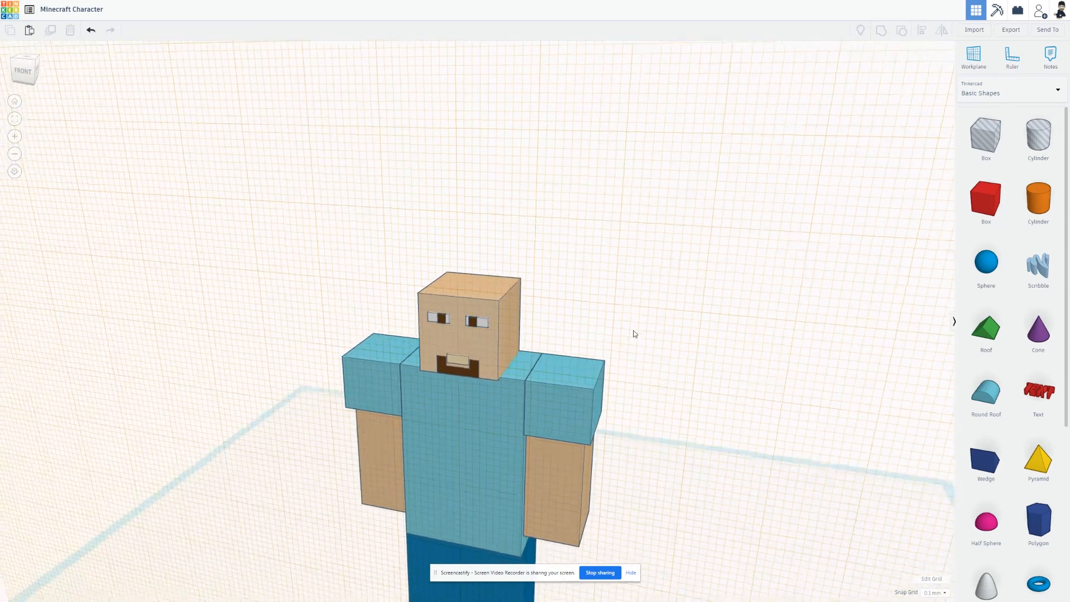
pyautogui.scroll(-2, 698, 423)
pyautogui.scroll(-2, 699, 424)
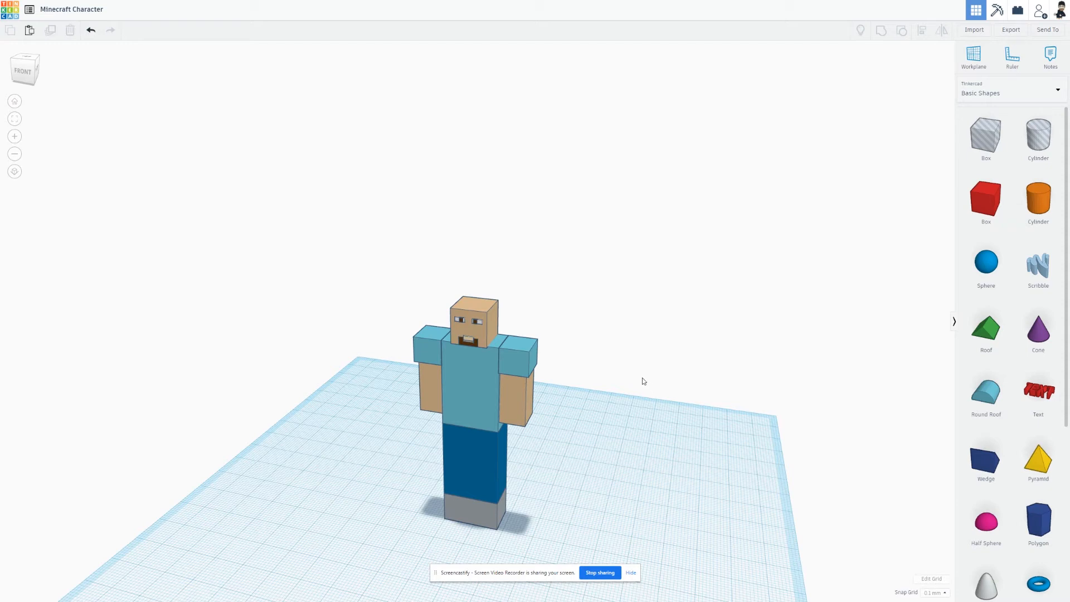
pyautogui.scroll(-2, 459, 330)
# Step: Select both white eyes and both brown pupils and move them slightly down the face together
pyautogui.scroll(5, 458, 329)
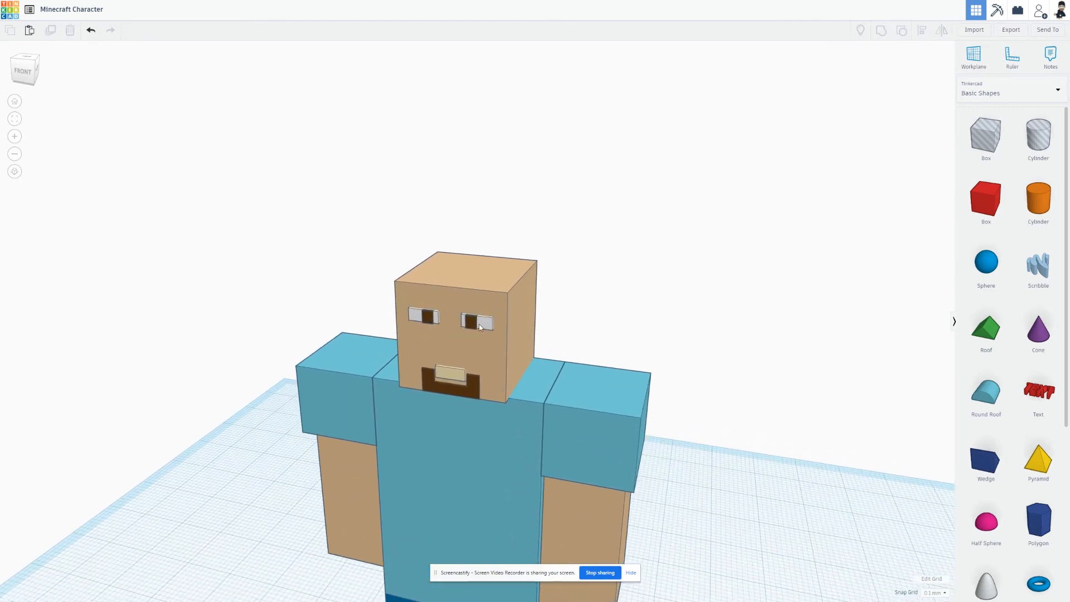
pyautogui.click(479, 327)
pyautogui.keyDown('shift'); pyautogui.click(471, 323); pyautogui.keyUp('shift')
pyautogui.keyDown('shift'); pyautogui.click(428, 319); pyautogui.keyUp('shift')
pyautogui.keyDown('shift'); pyautogui.click(416, 315); pyautogui.keyUp('shift')
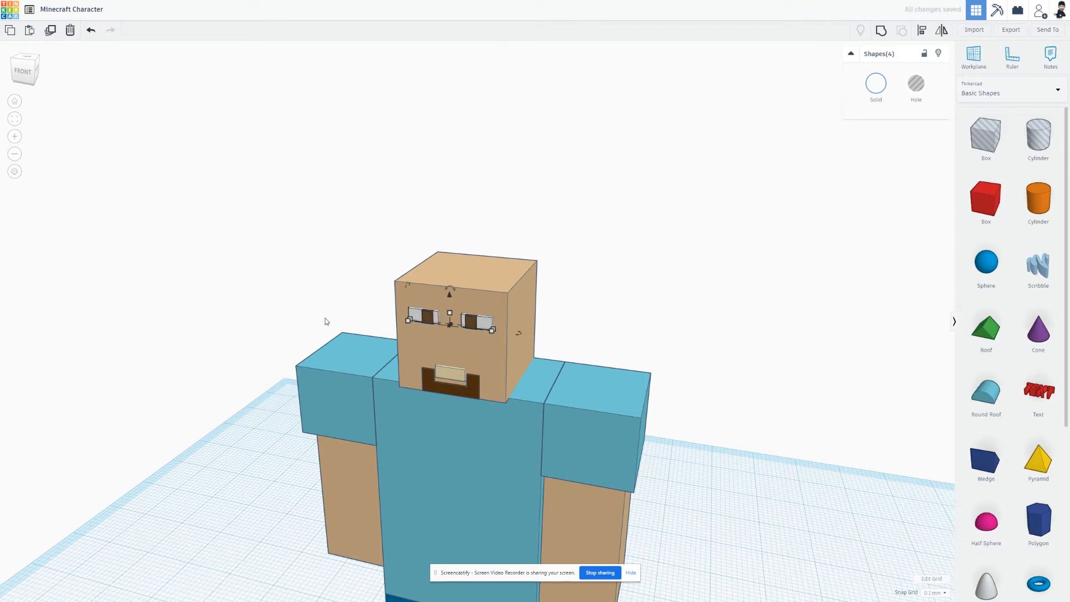
pyautogui.hotkey('ctrl', 'Down')
pyautogui.hotkey('ctrl', 'Down')
pyautogui.hotkey('ctrl', 'Down')
pyautogui.hotkey('ctrl', 'Down')
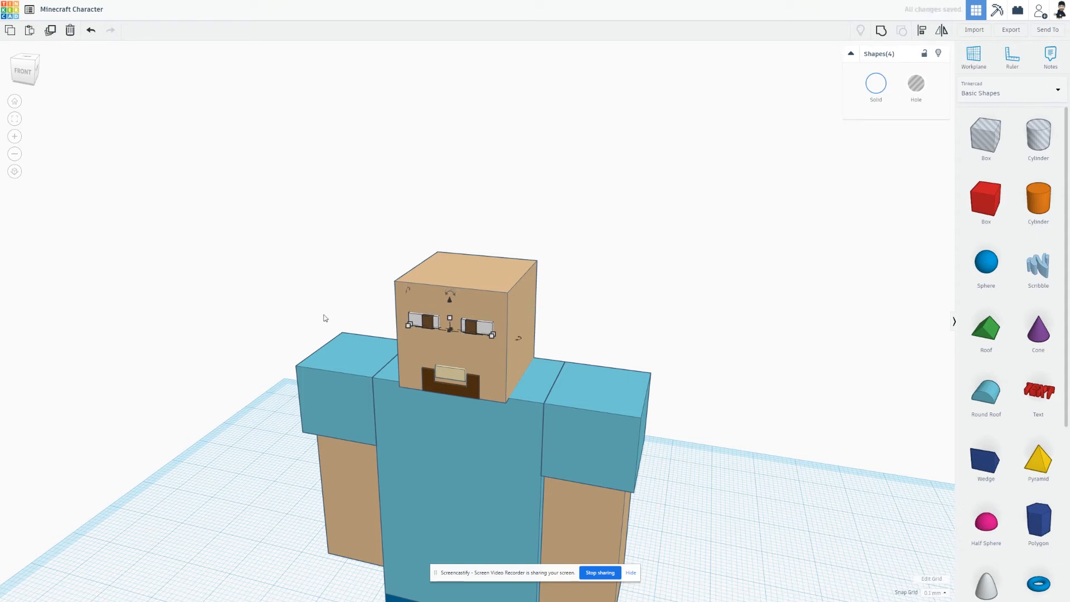
pyautogui.click(323, 309)
# Step: Set the workplane on the front of the face above the eyes
pyautogui.moveTo(350, 243); pyautogui.dragTo(390, 227, button='right')
pyautogui.scroll(5, 390, 227)
pyautogui.moveTo(713, 208); pyautogui.dragTo(703, 222, button='right')
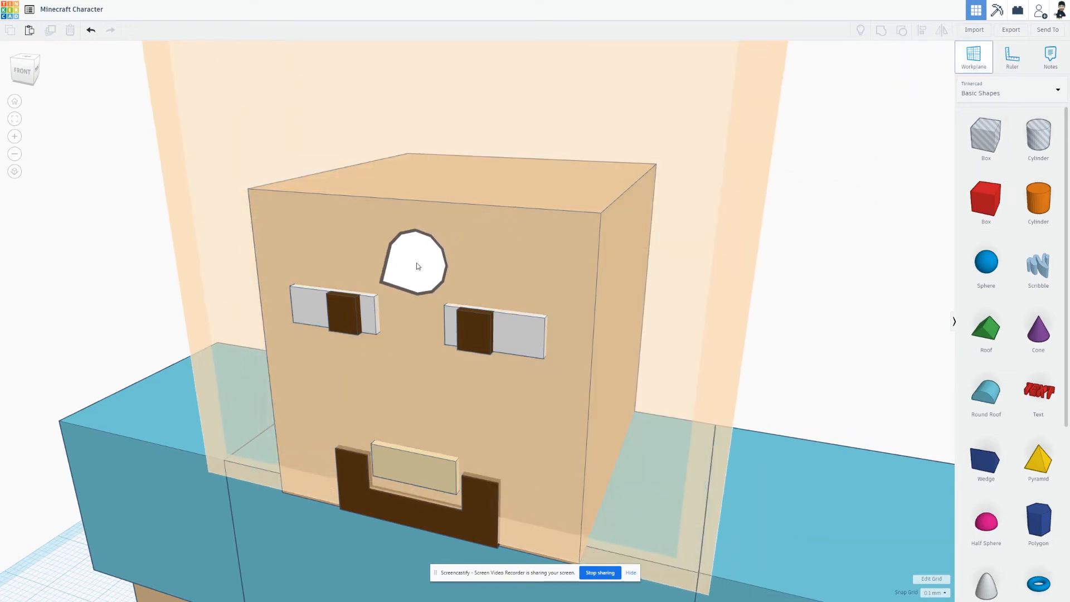
pyautogui.click(417, 262)
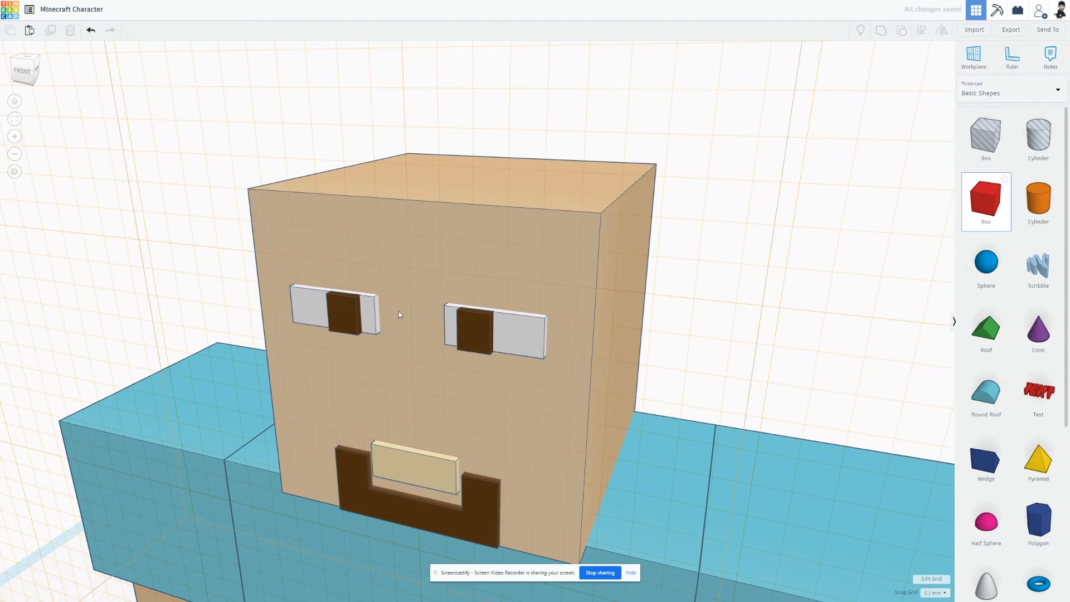
# Step: Place a box on the front of the face and set its thickness to 0.2 mm
pyautogui.click(422, 301)
pyautogui.scroll(-3, 422, 301)
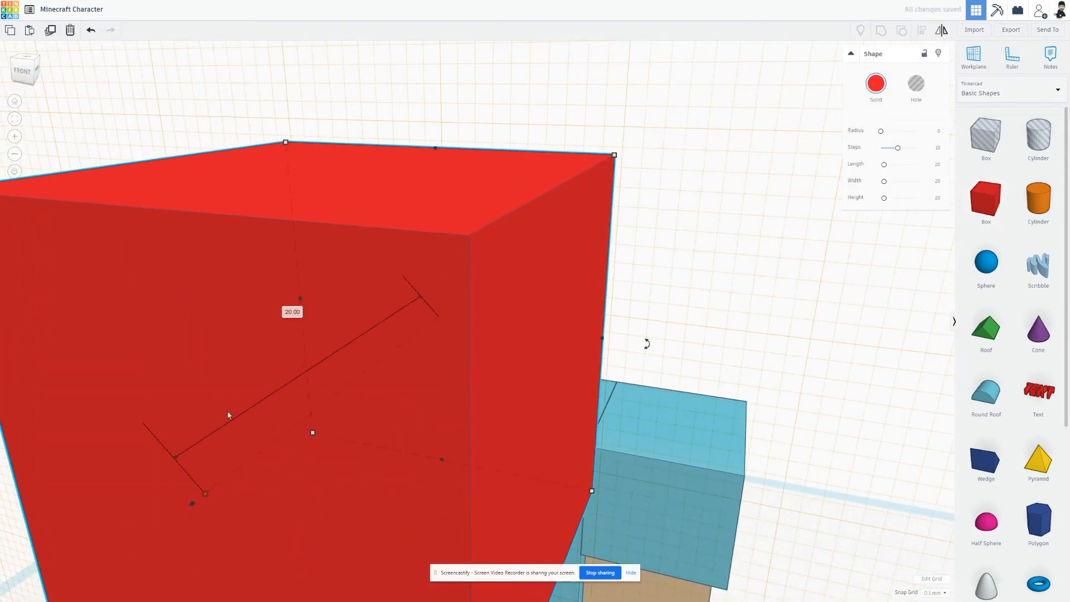
pyautogui.click(291, 313)
pyautogui.write('2')
pyautogui.press('Return')
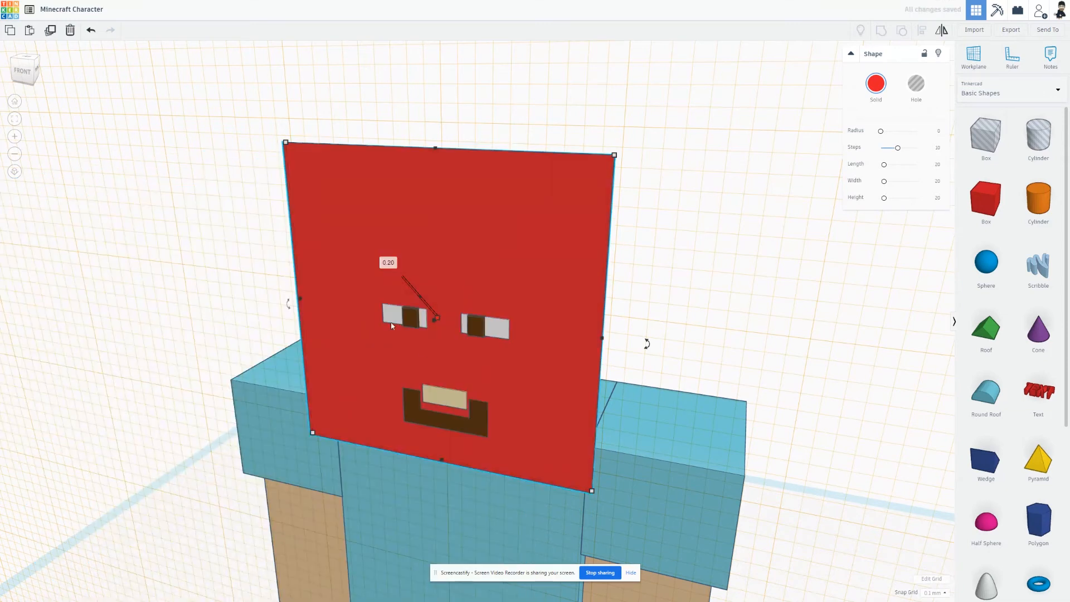
# Step: Reduce the thin box to a band about 11 mm wide and fit it across the top of the face
pyautogui.moveTo(592, 491); pyautogui.dragTo(506, 298)
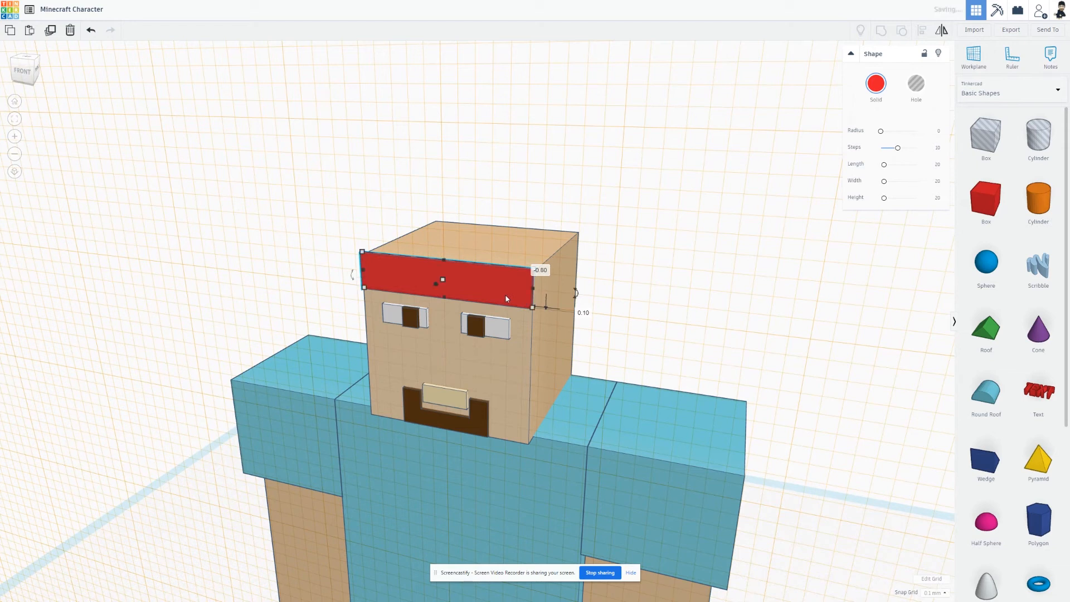
pyautogui.moveTo(638, 266); pyautogui.dragTo(407, 277, button='right')
pyautogui.moveTo(429, 241); pyautogui.dragTo(501, 247, button='right')
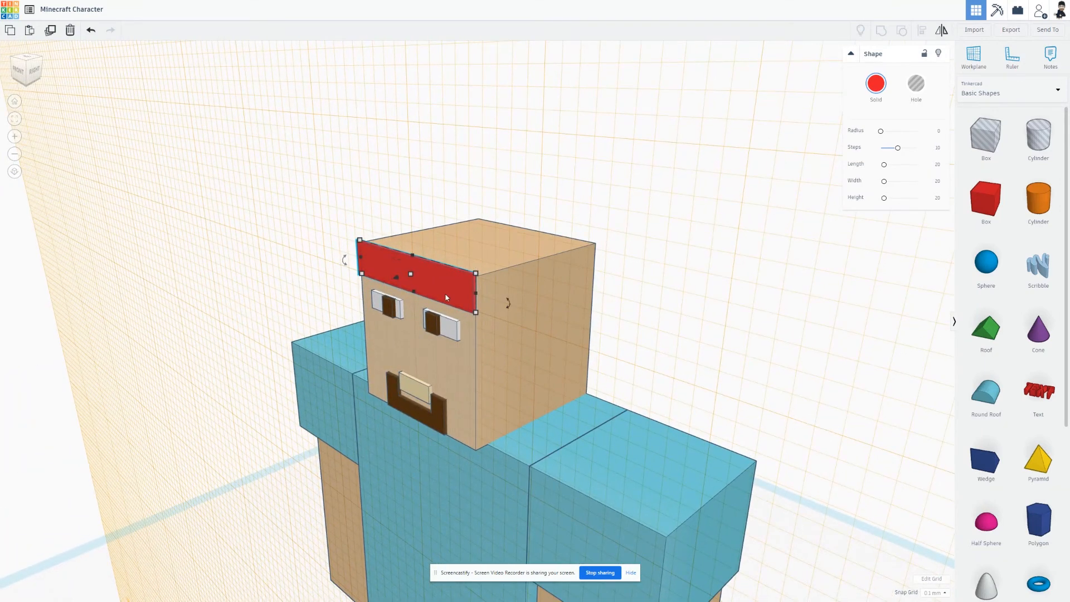
pyautogui.hotkey('ctrl', 'Up')
pyautogui.press('Down')
pyautogui.moveTo(326, 245); pyautogui.dragTo(195, 229, button='right')
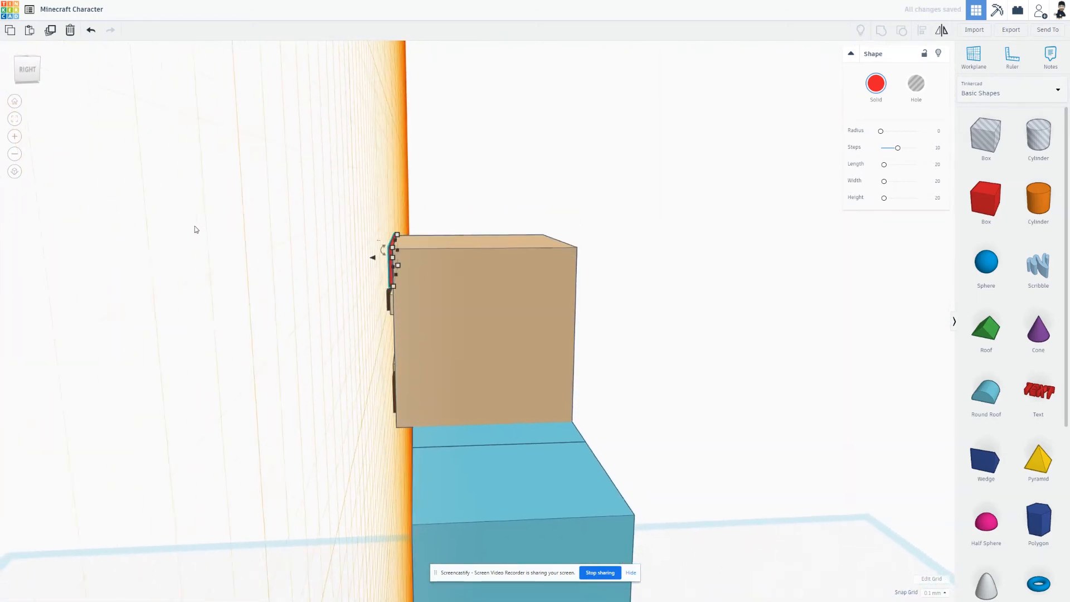
pyautogui.moveTo(347, 269); pyautogui.dragTo(634, 258, button='right')
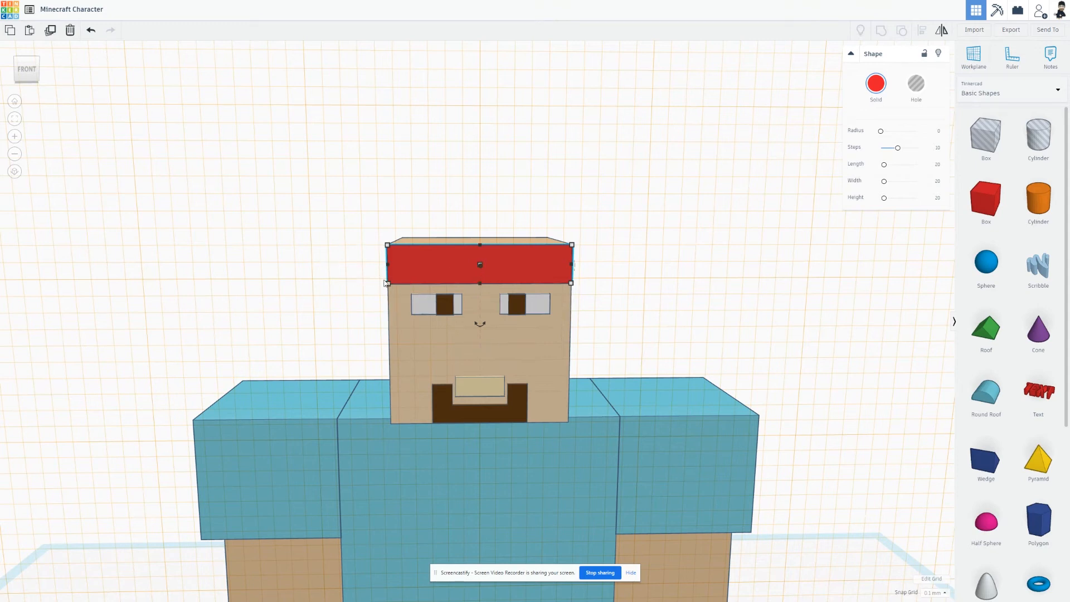
# Step: Set the forehead band's height to 2.5 mm and its colour to dark brown
pyautogui.click(326, 266)
pyautogui.write('2.5')
pyautogui.press('Return')
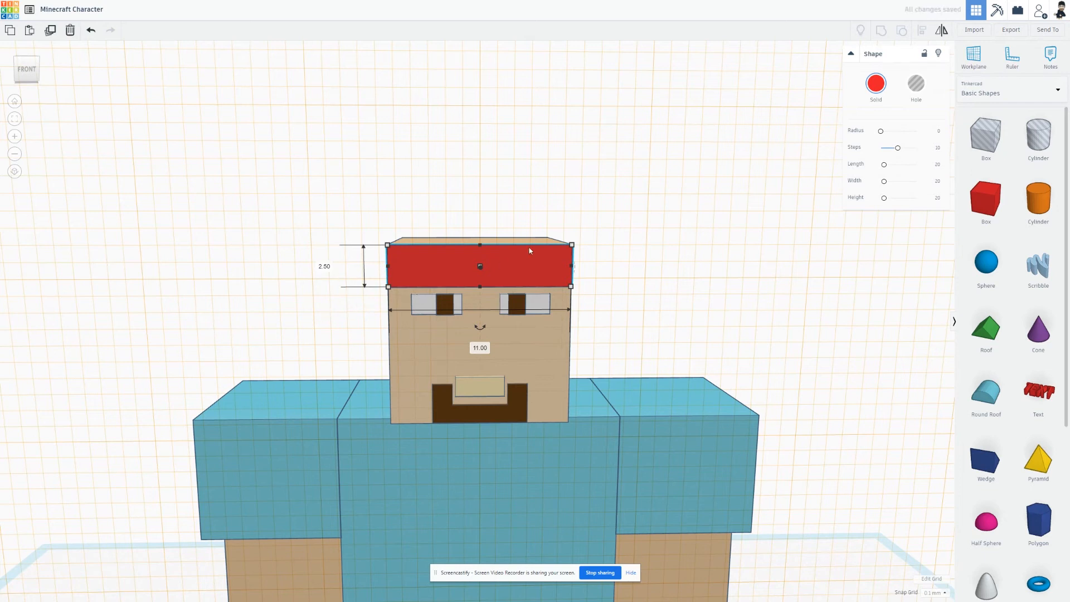
pyautogui.click(873, 88)
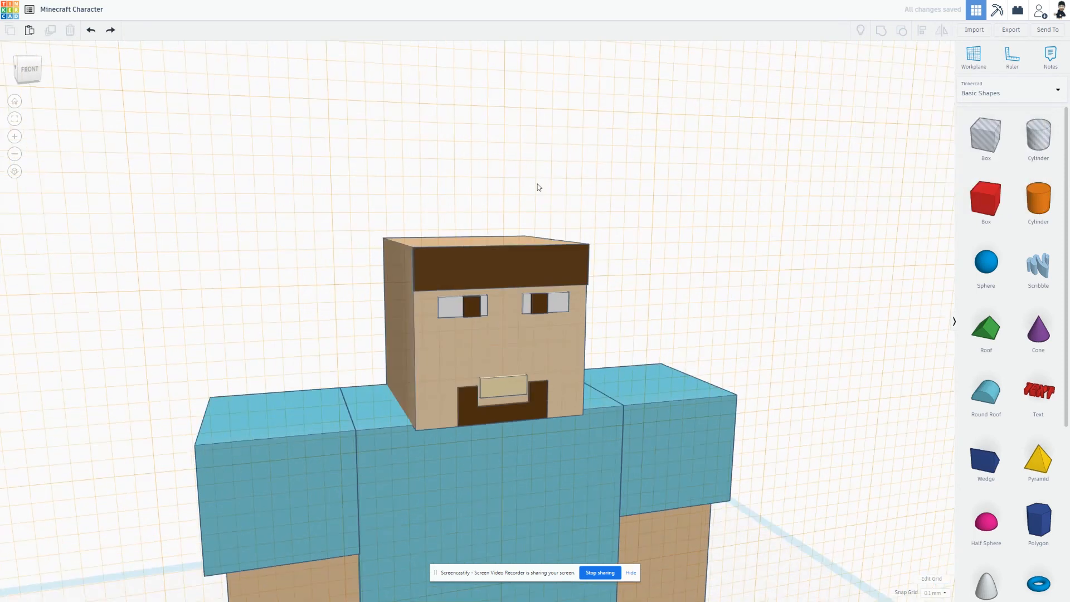
# Step: Redo the downward move of the eyes and pupils
pyautogui.click(110, 30)
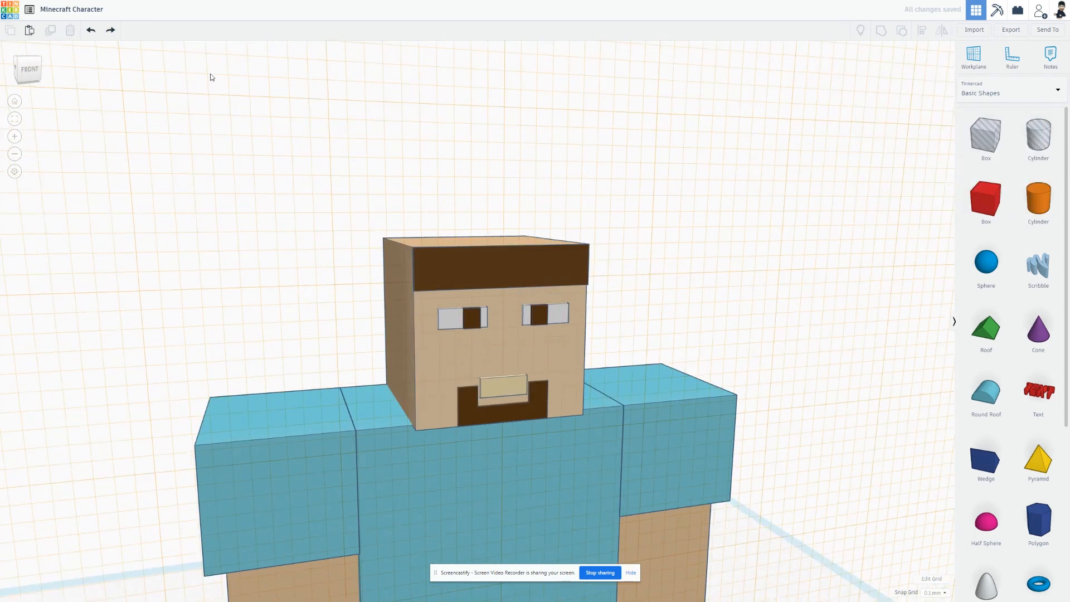
pyautogui.moveTo(428, 188); pyautogui.dragTo(406, 263, button='right')
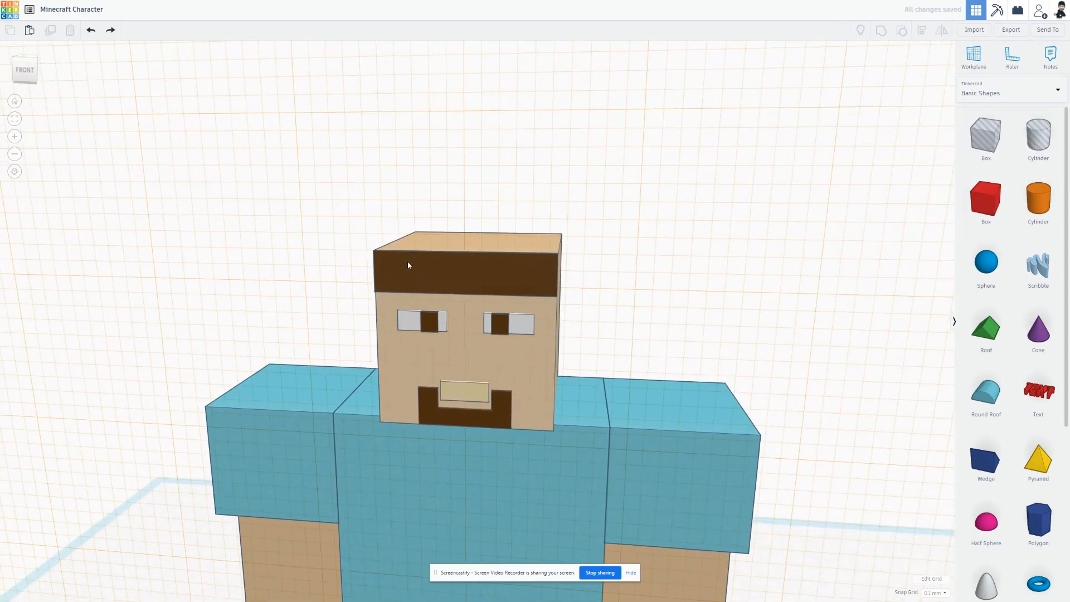
# Step: Duplicate the forehead band, turn the copy into a hole, and resize it to 9 mm wide and about 1.4 mm high
pyautogui.click(407, 261)
pyautogui.click(51, 31)
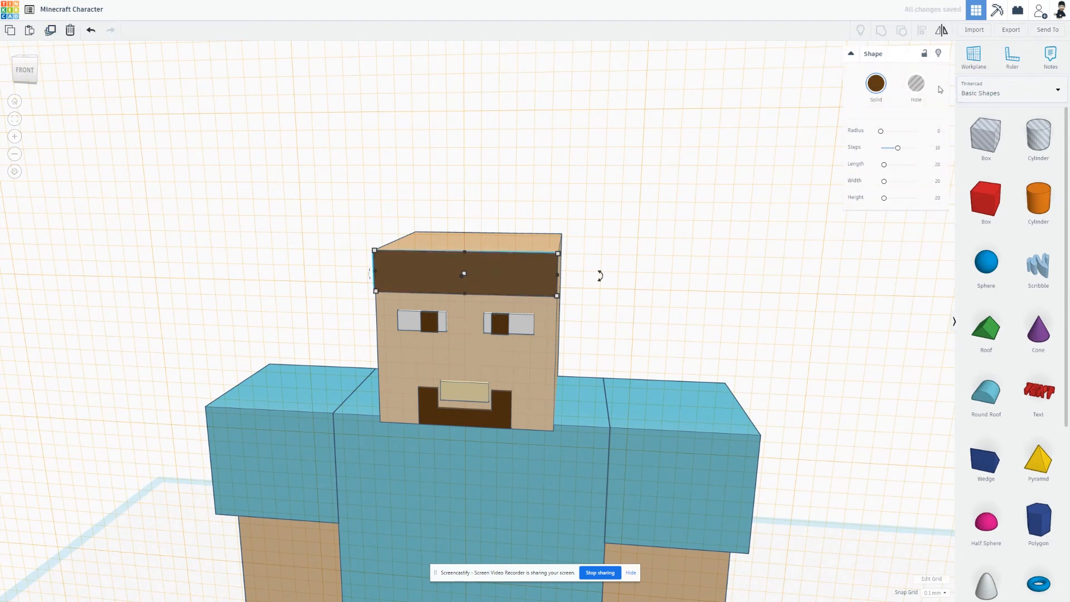
pyautogui.click(916, 84)
pyautogui.moveTo(558, 258); pyautogui.dragTo(524, 271)
pyautogui.moveTo(524, 281); pyautogui.dragTo(527, 277)
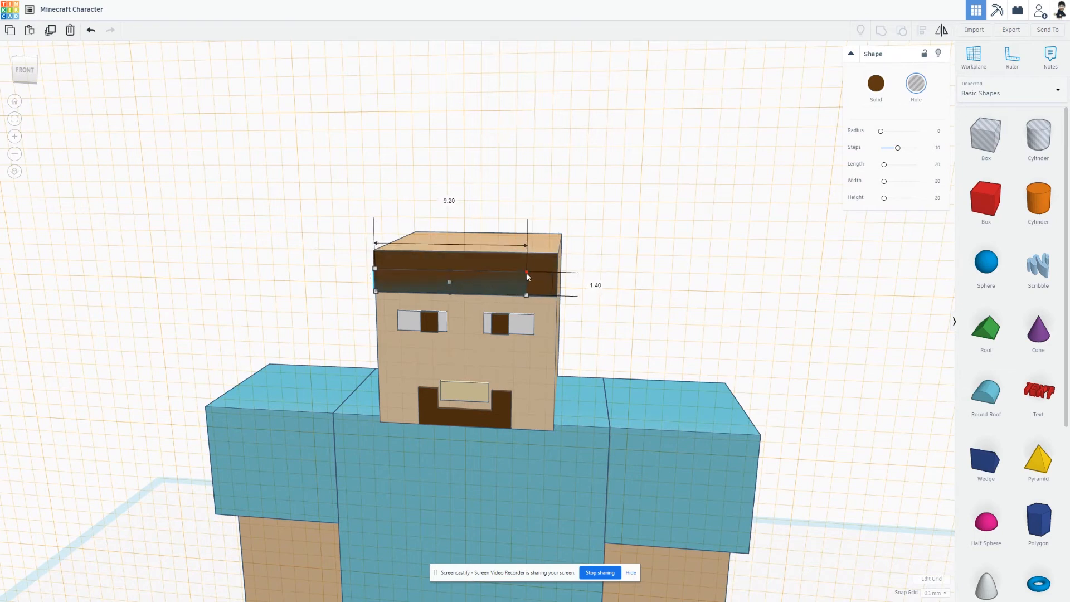
pyautogui.click(449, 200)
pyautogui.write('9')
pyautogui.press('Return')
# Step: Centre the hole horizontally on the forehead band and group them to cut a notched hairline
pyautogui.keyDown('shift'); pyautogui.click(547, 261); pyautogui.keyUp('shift')
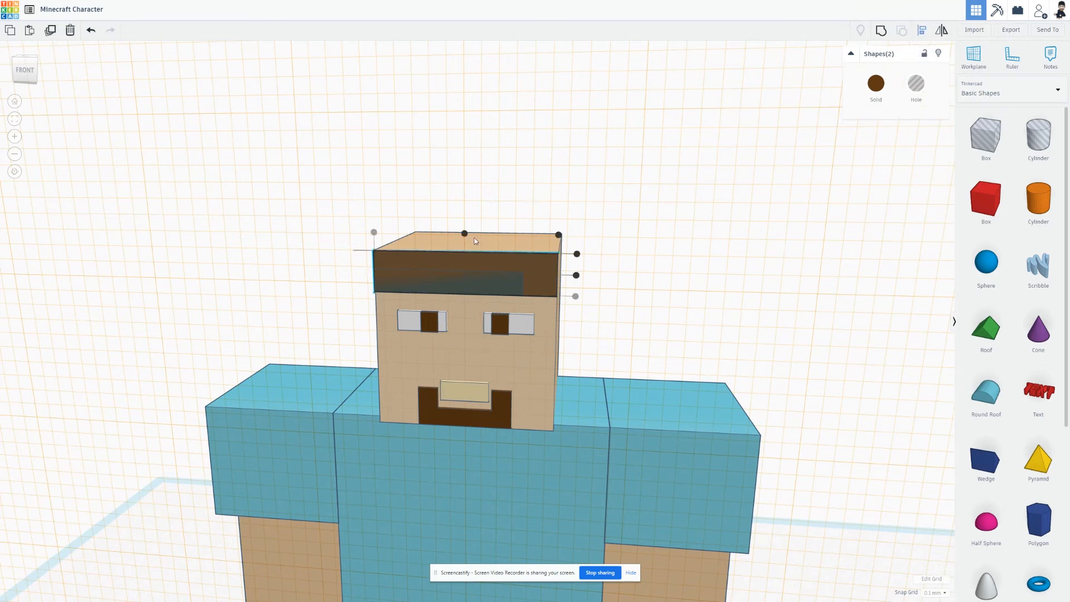
pyautogui.click(464, 234)
pyautogui.click(881, 30)
pyautogui.click(727, 172)
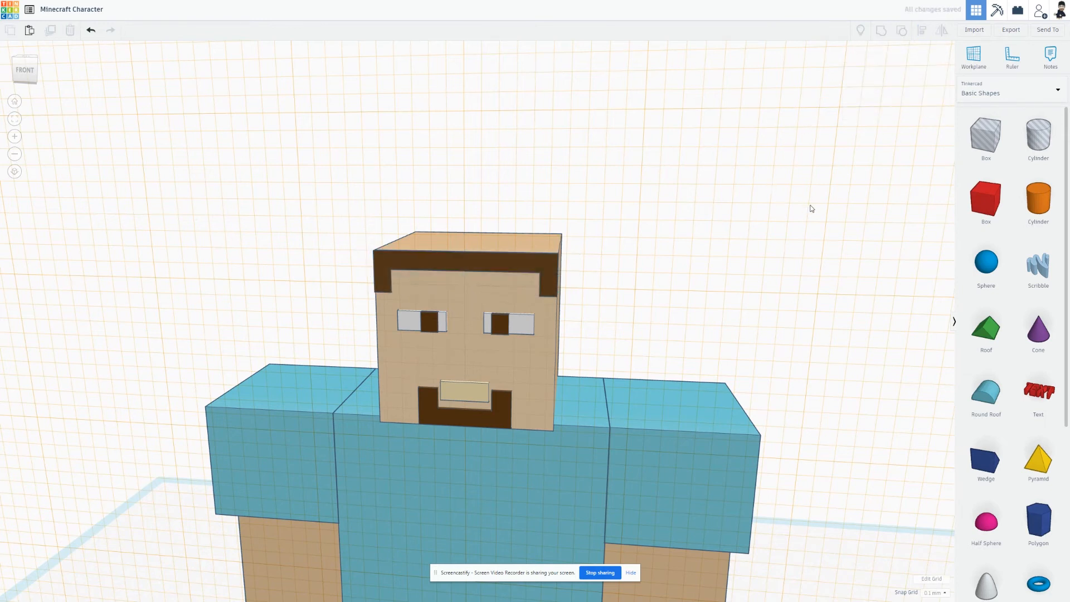
# Step: Set the workplane on the right side of the head and place a box there
pyautogui.moveTo(777, 254); pyautogui.dragTo(594, 265, button='right')
pyautogui.click(974, 58)
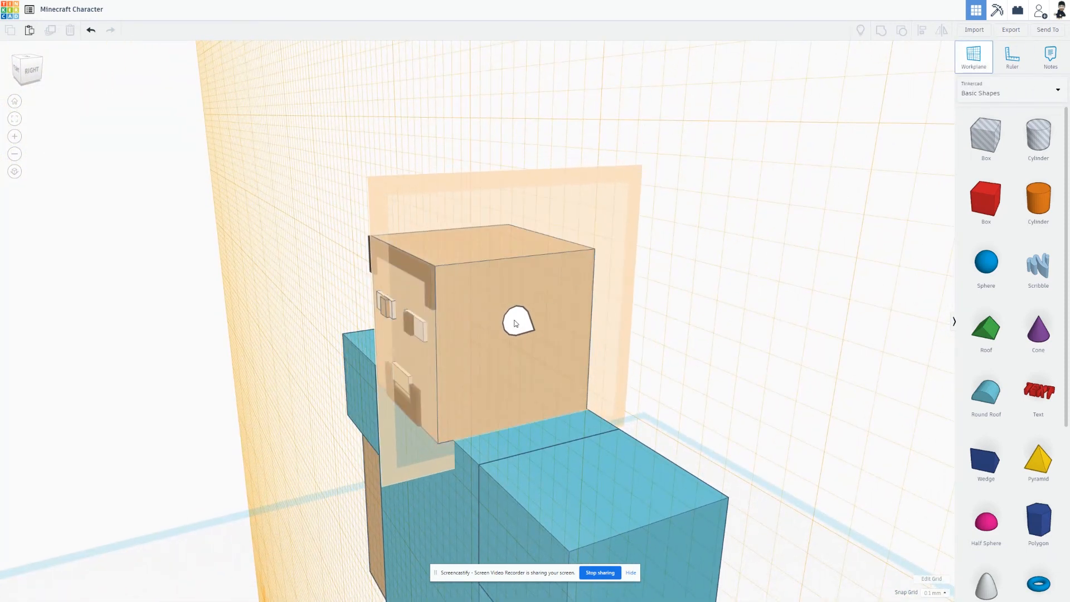
pyautogui.click(514, 317)
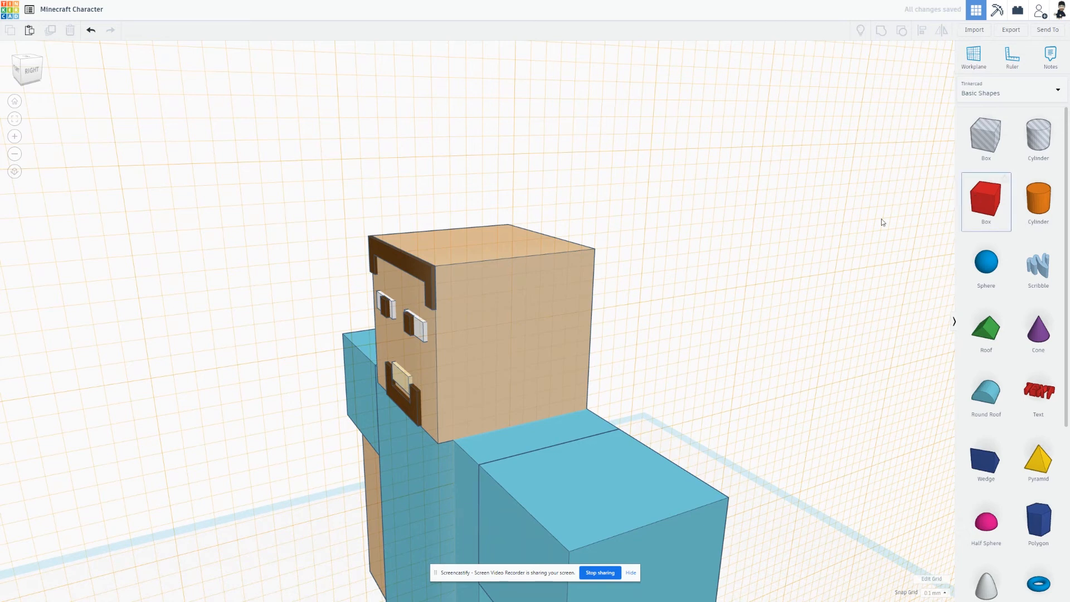
pyautogui.click(477, 419)
pyautogui.scroll(-3, 510, 376)
# Step: Try resizing the side box to about 6.3 mm high and 11.2 mm wide
pyautogui.moveTo(374, 519); pyautogui.dragTo(448, 358)
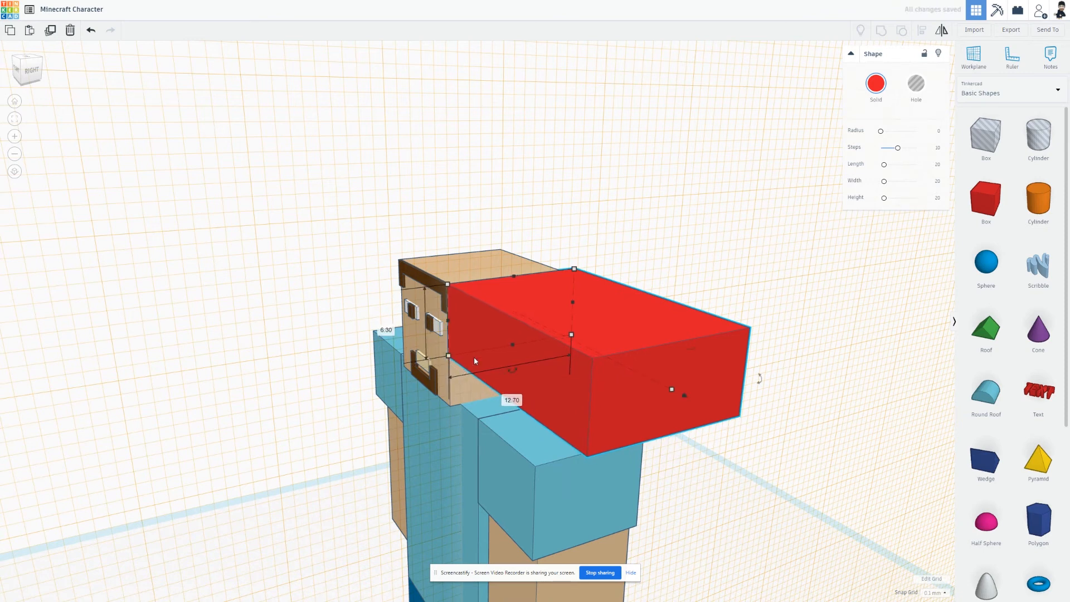
pyautogui.click(515, 402)
pyautogui.write('11.2')
pyautogui.press('Return')
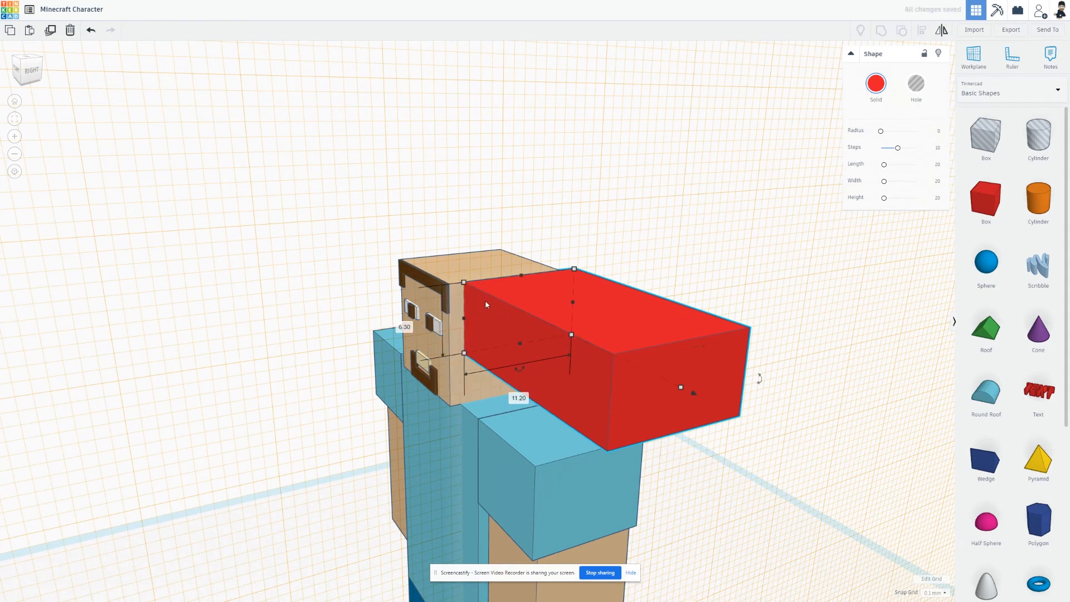
# Step: Try nudging the side box forward to line up with the front edge of the head
pyautogui.scroll(-2, 486, 304)
pyautogui.scroll(5, 486, 304)
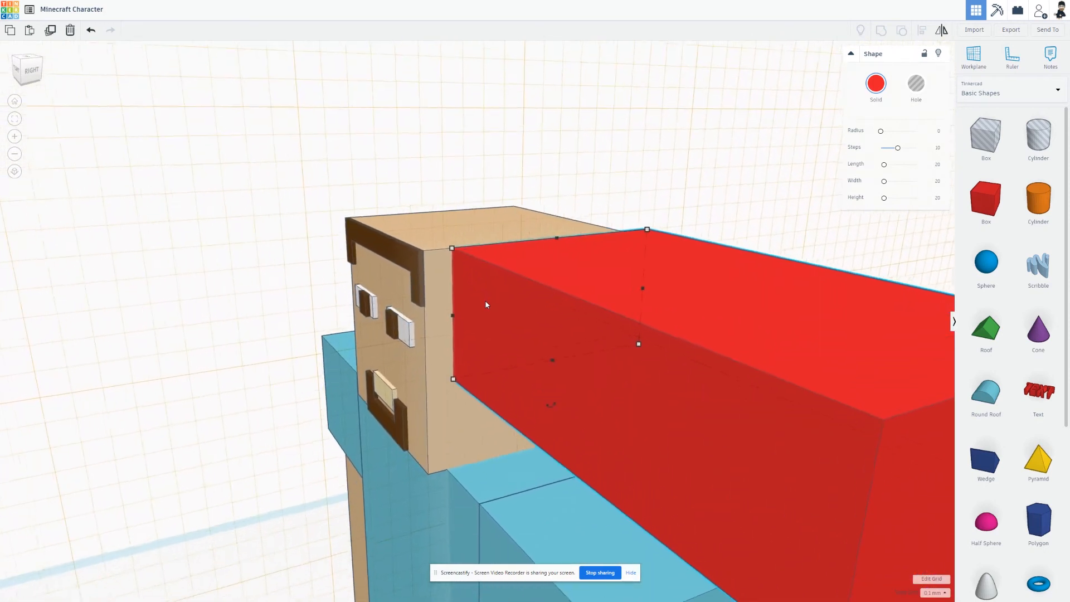
pyautogui.press('Left')
pyautogui.press('Left')
pyautogui.press('Left')
pyautogui.press('Left')
pyautogui.press('Left')
pyautogui.press('Left')
pyautogui.press('Left')
pyautogui.press('Left')
pyautogui.press('Left')
pyautogui.press('Left')
pyautogui.press('Left')
pyautogui.press('Left')
pyautogui.press('Left')
pyautogui.press('Left')
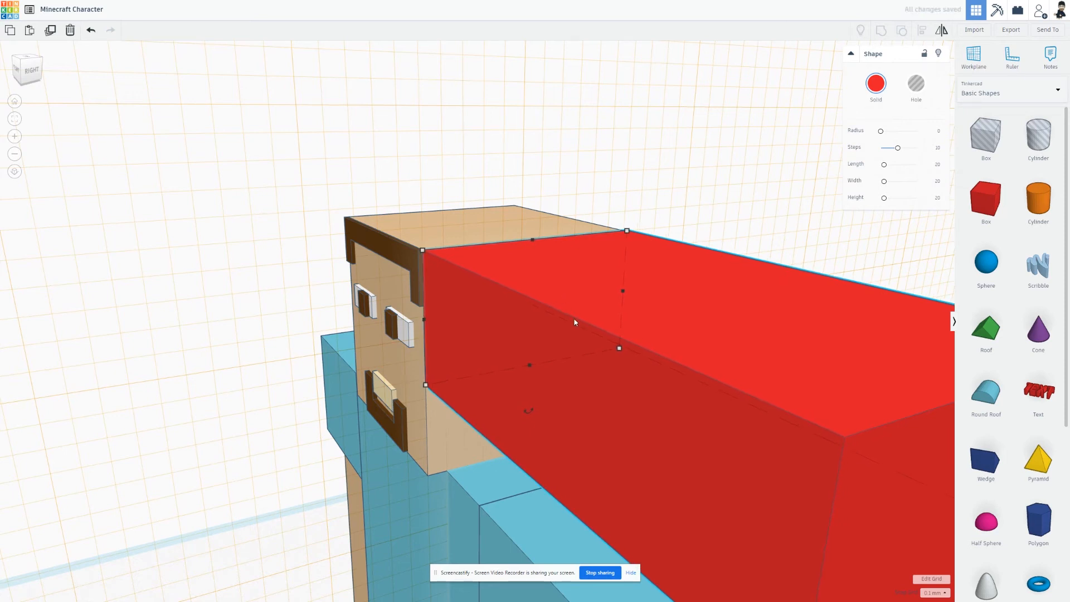
pyautogui.scroll(-3, 617, 356)
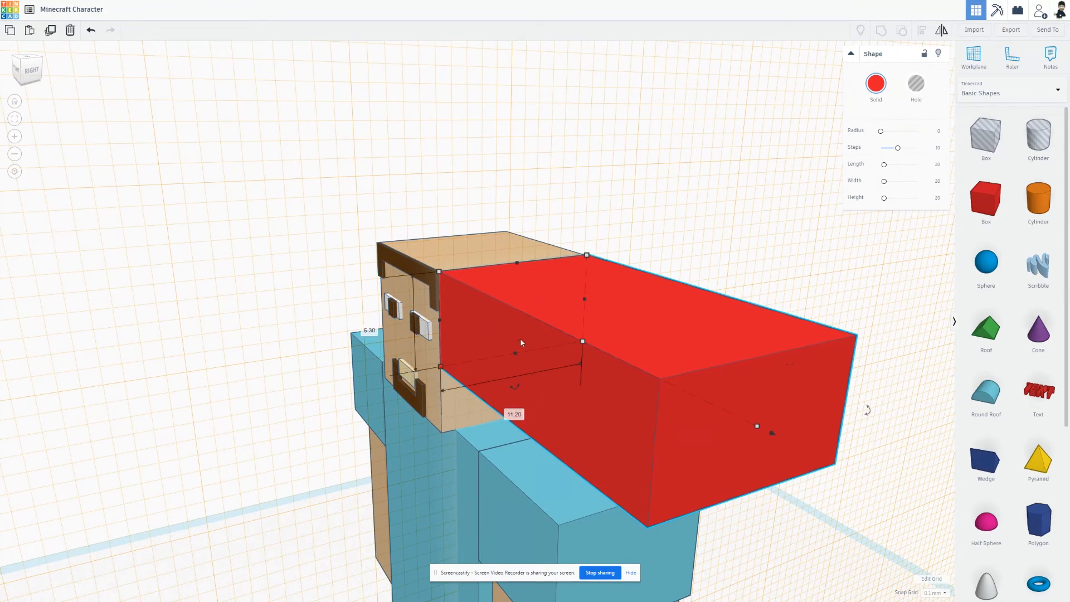
# Step: Undo the side box's forward move and its resizing
pyautogui.hotkey('ctrl', 'z')
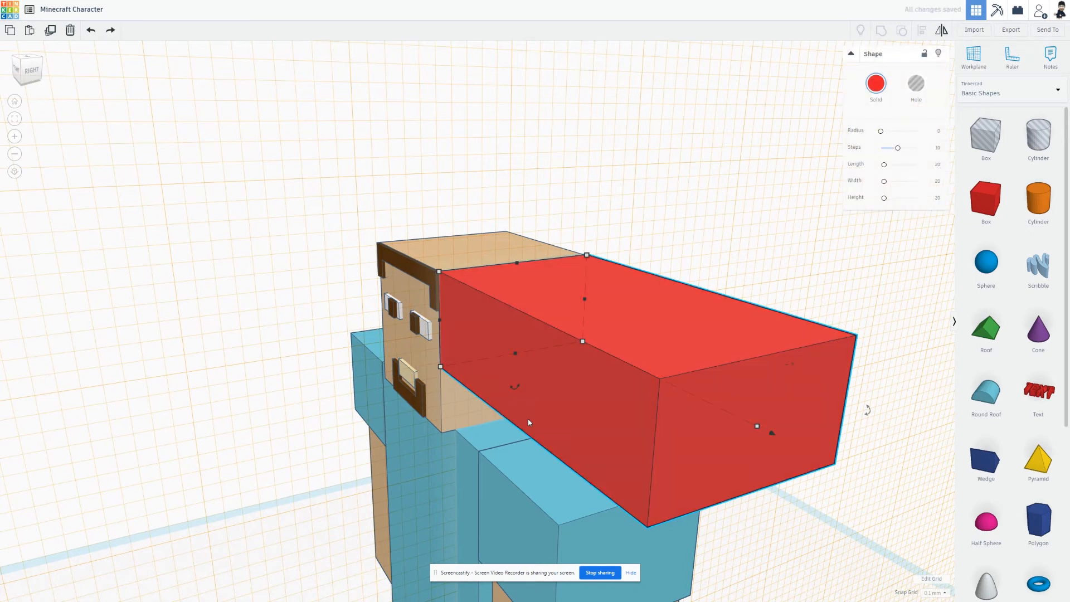
pyautogui.click(655, 193)
pyautogui.hotkey('ctrl', 'z')
pyautogui.hotkey('ctrl', 'z')
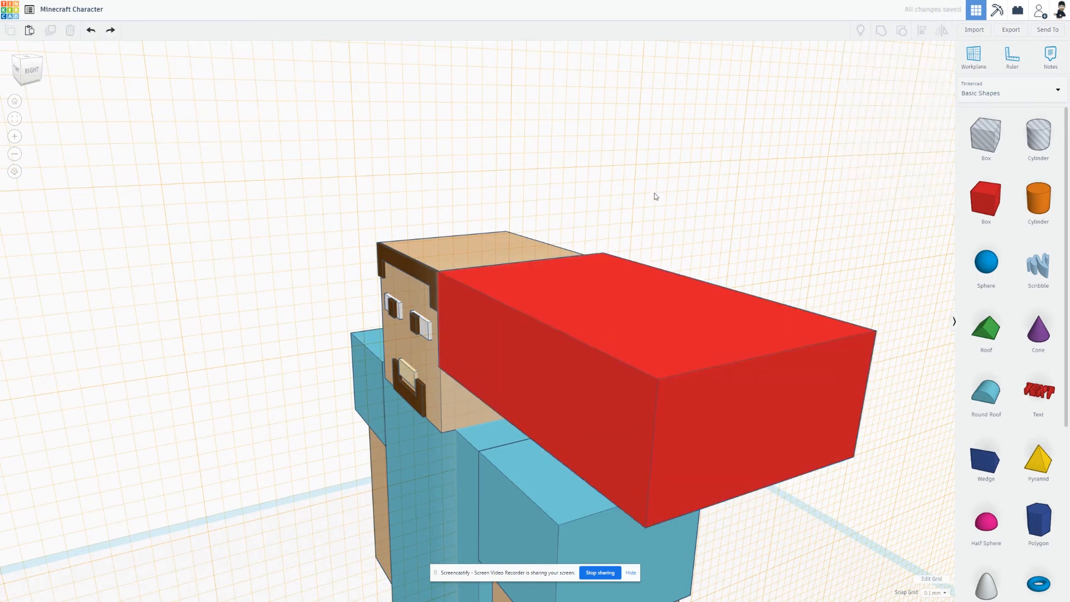
pyautogui.hotkey('ctrl', 'z')
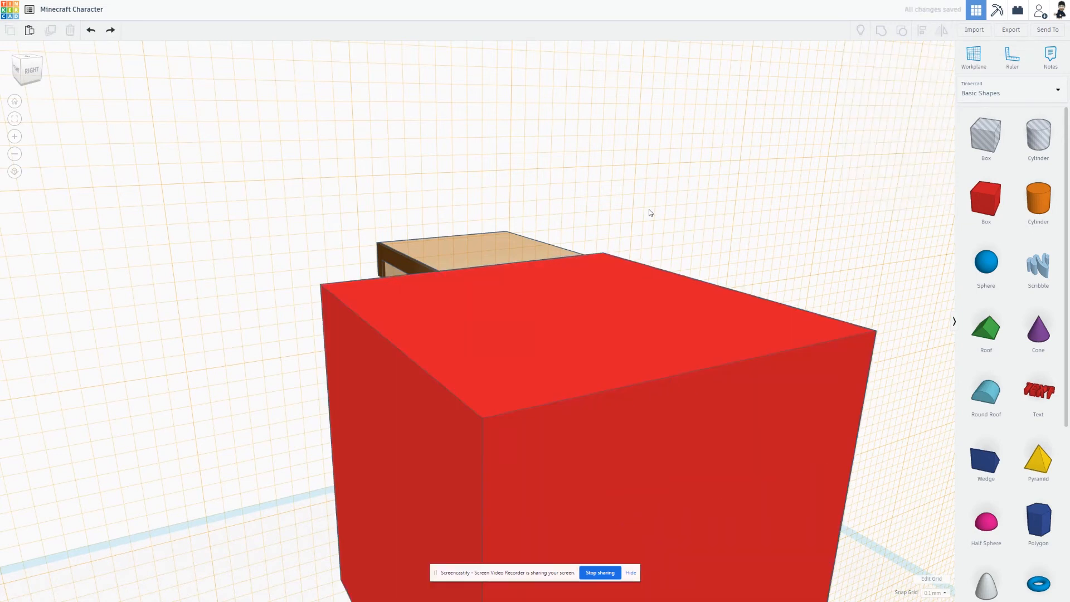
# Step: Set the side box's width along the head to 11 mm and reduce its height to about 9.3 mm
pyautogui.click(607, 348)
pyautogui.scroll(-3, 607, 370)
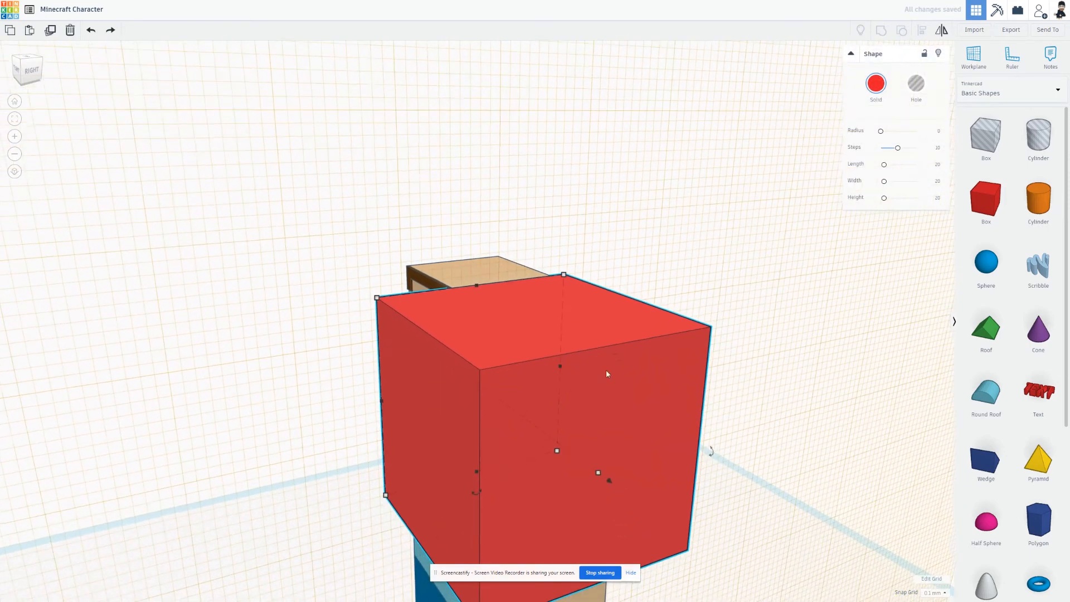
pyautogui.click(387, 494)
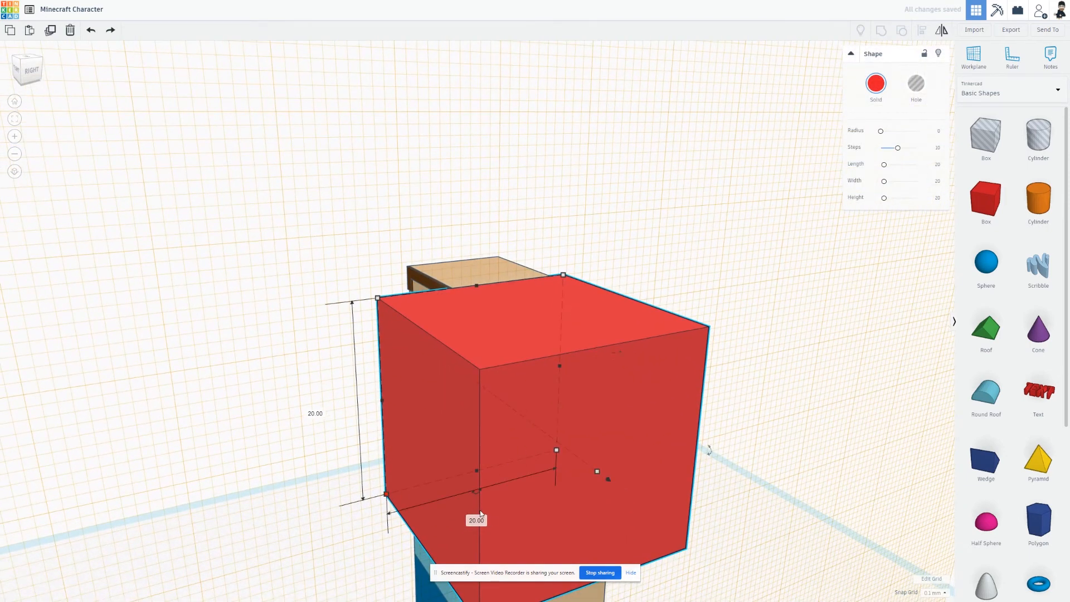
pyautogui.click(478, 519)
pyautogui.write('11')
pyautogui.press('Return')
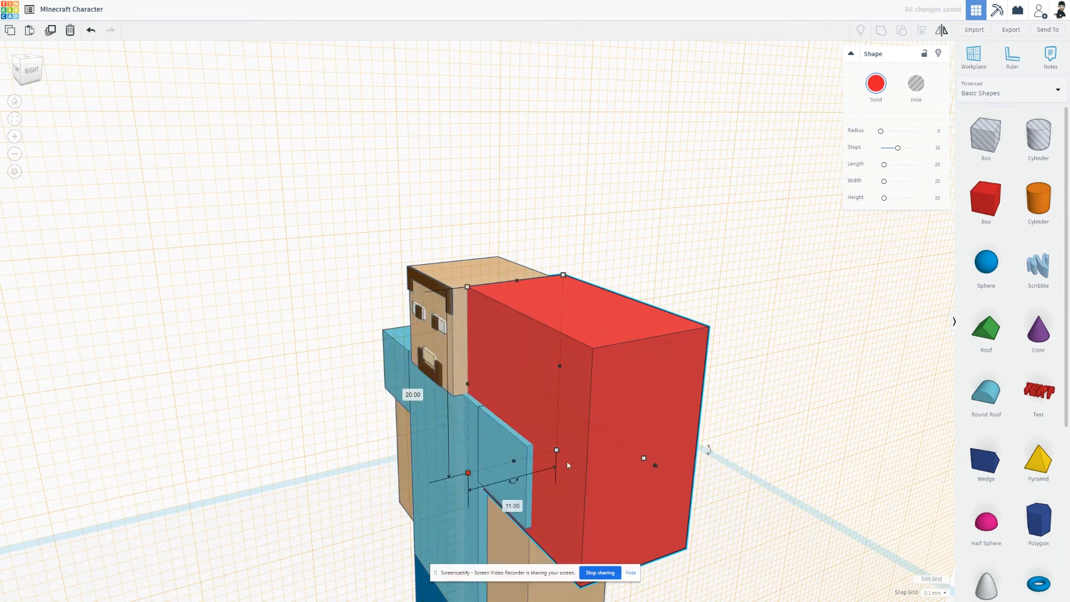
pyautogui.moveTo(558, 449); pyautogui.dragTo(563, 359)
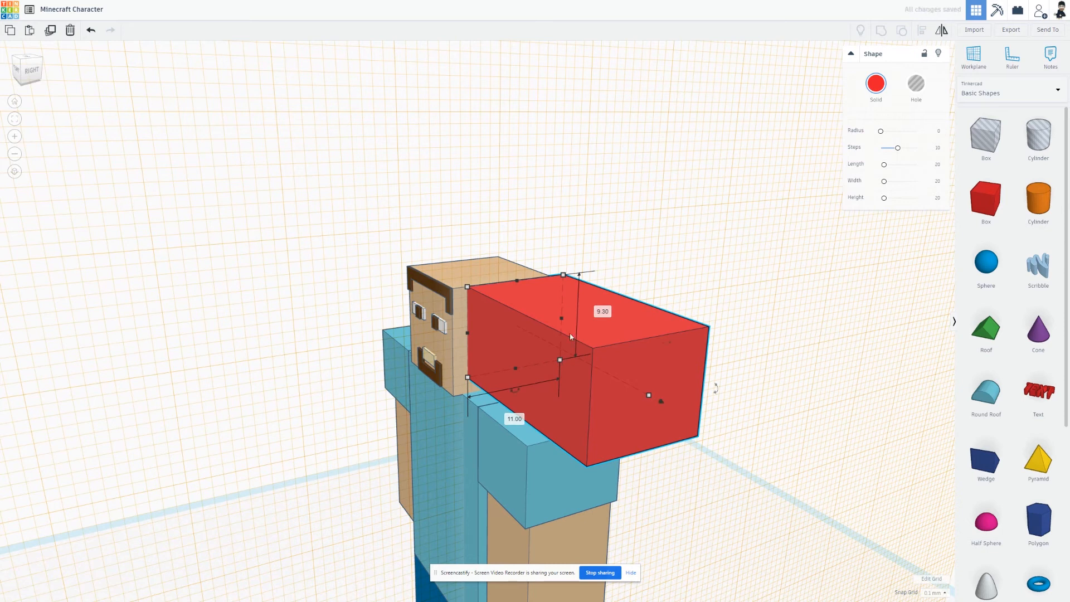
# Step: Set the thickness of the box on the side of the head to 0.2 mm
pyautogui.click(546, 410)
pyautogui.write('.2')
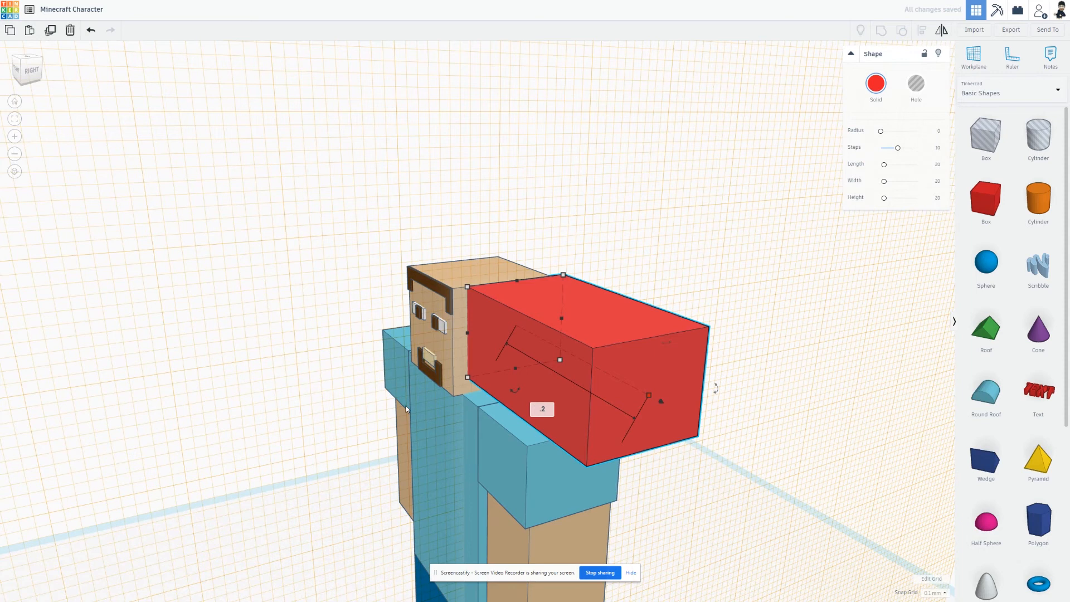
pyautogui.press('Return')
pyautogui.scroll(10, 504, 317)
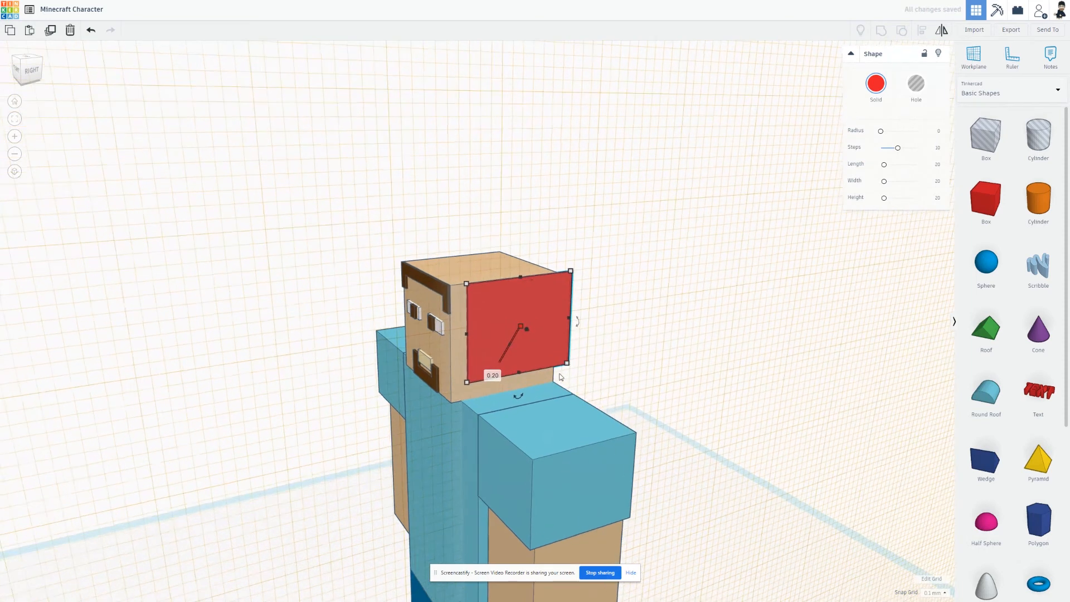
pyautogui.scroll(-5, 672, 327)
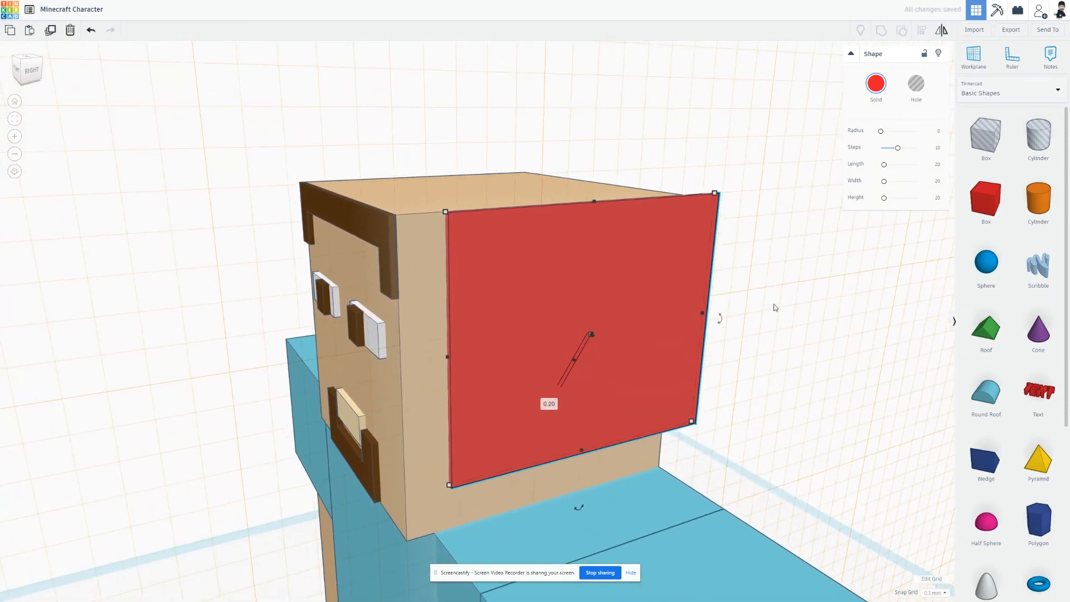
# Step: Set the colour of the thin side panel on the head to dark brown
pyautogui.click(780, 281)
pyautogui.moveTo(780, 281); pyautogui.dragTo(658, 332, button='right')
pyautogui.click(544, 389)
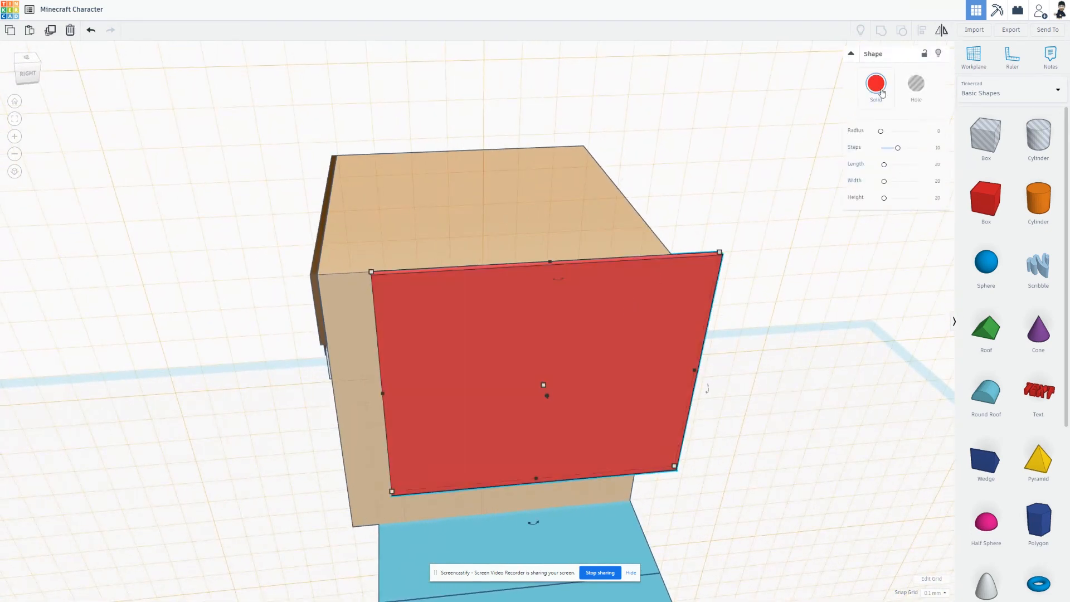
pyautogui.click(876, 83)
pyautogui.click(1001, 176)
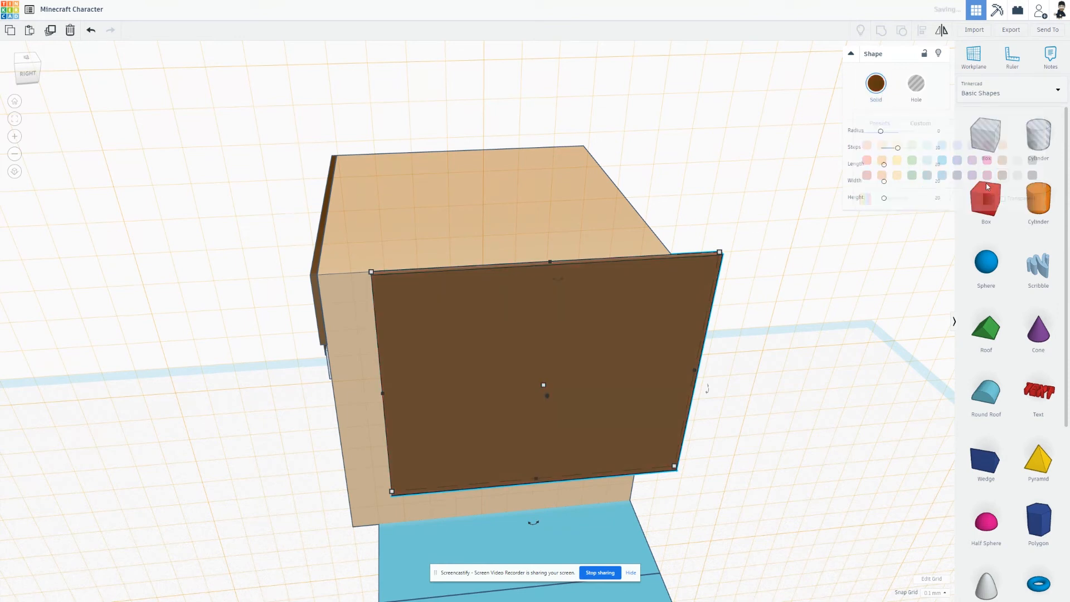
# Step: Align the brown side panel with the head so it is centred front to back on the side face
pyautogui.keyDown('shift'); pyautogui.click(519, 206); pyautogui.keyUp('shift')
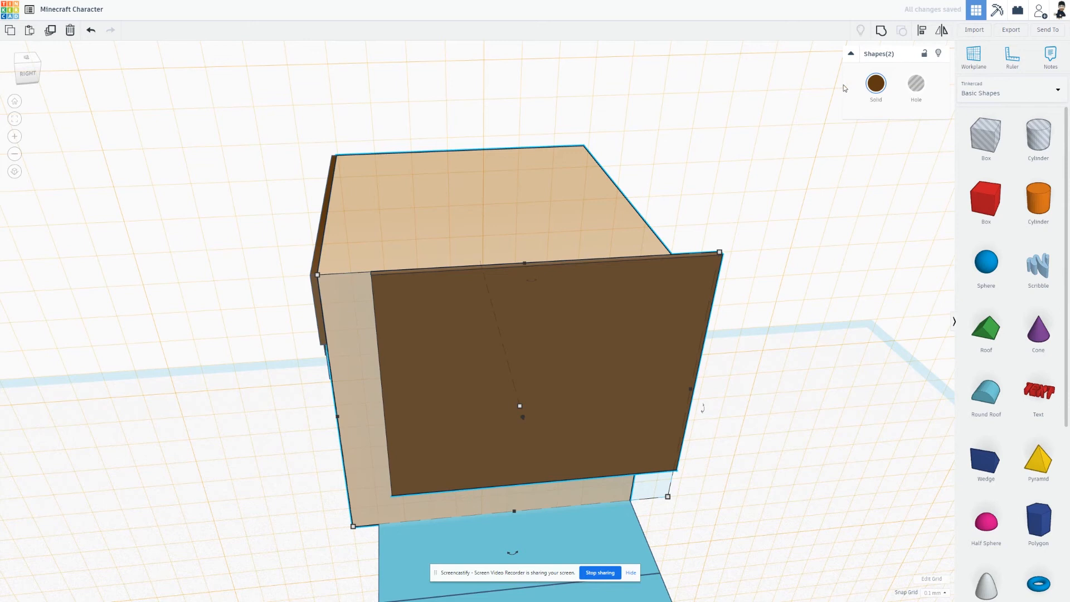
pyautogui.click(921, 30)
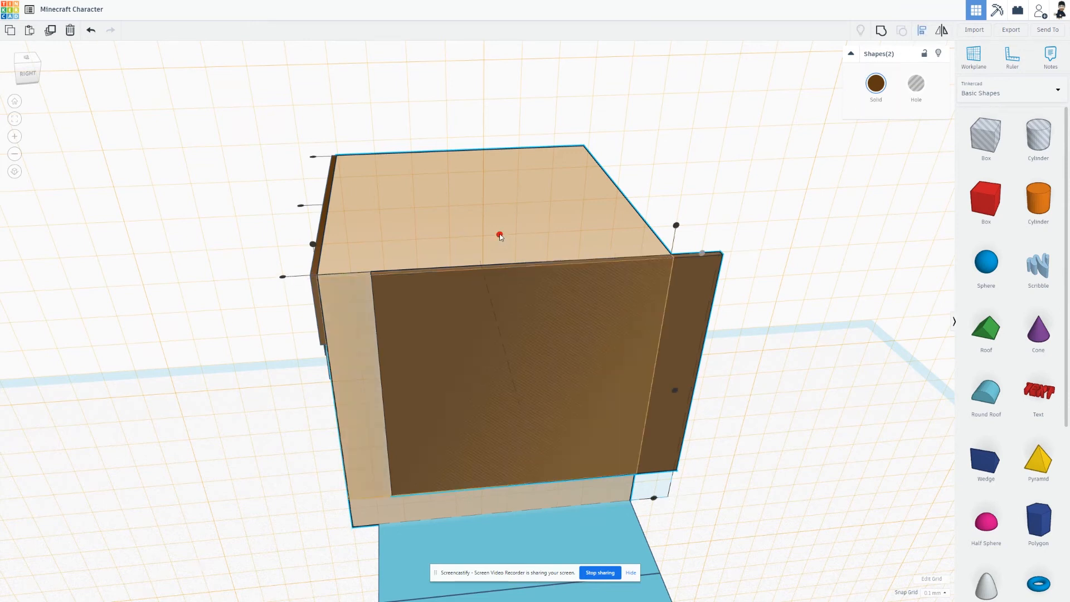
pyautogui.click(500, 234)
pyautogui.click(746, 212)
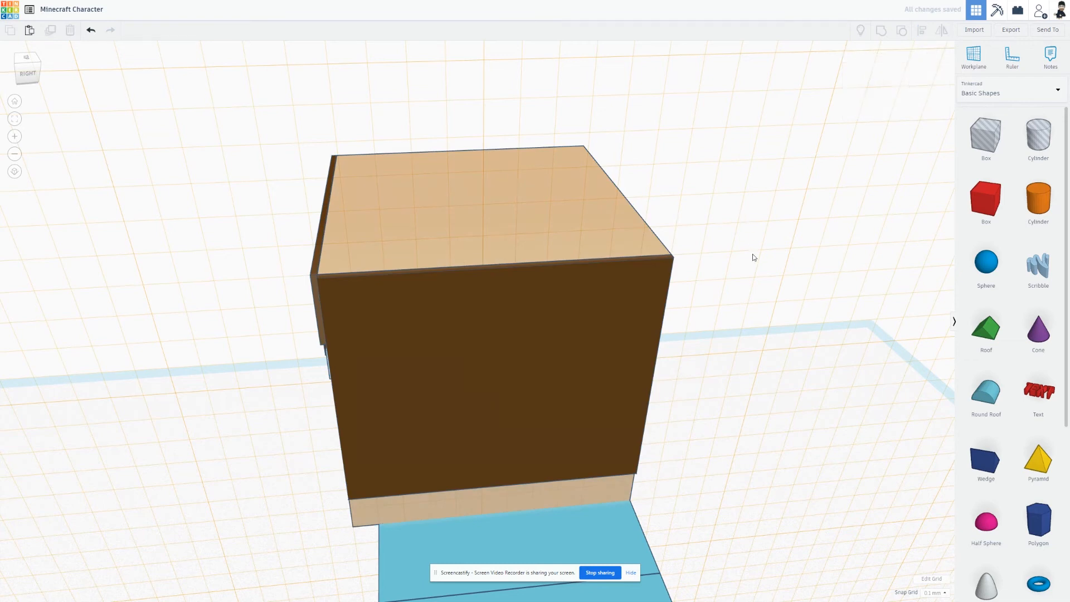
# Step: Duplicate the brown side panel and shrink the copy to a smaller rectangle at the panel's lower front corner
pyautogui.moveTo(686, 328); pyautogui.dragTo(573, 302, button='right')
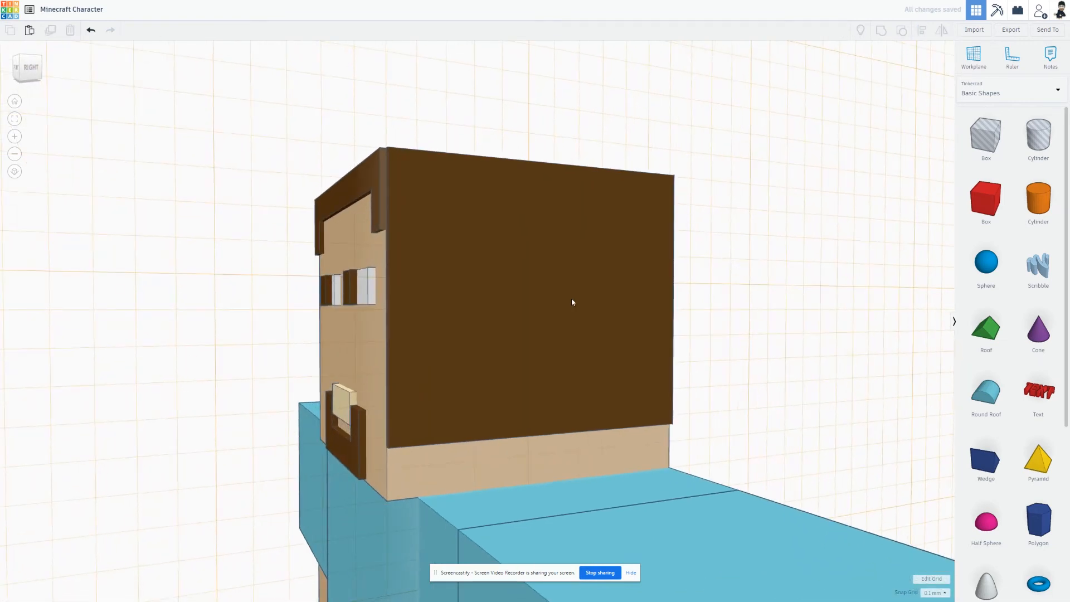
pyautogui.click(553, 302)
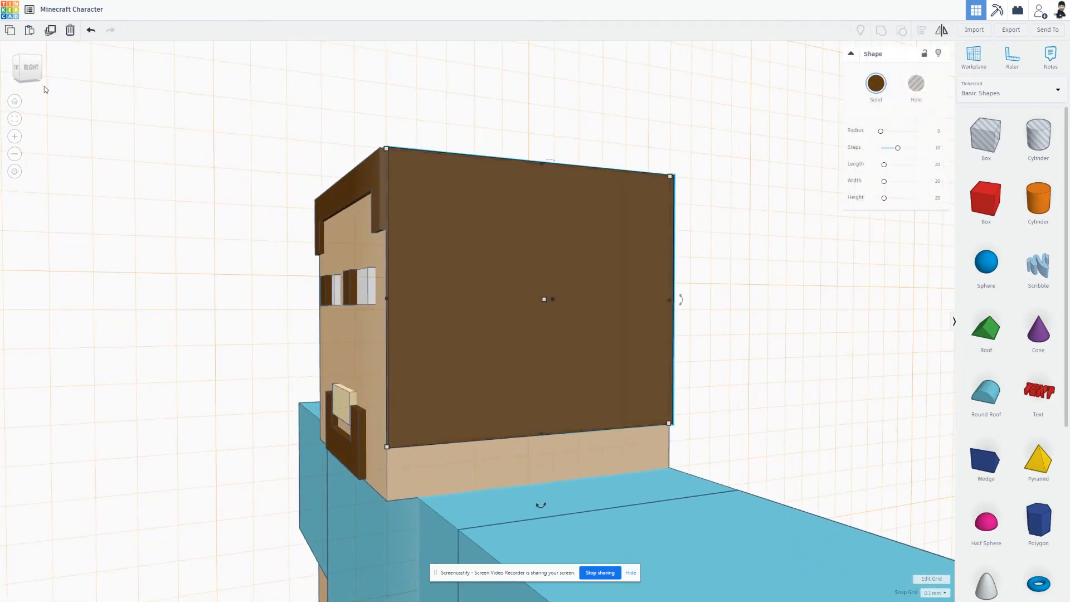
pyautogui.click(51, 32)
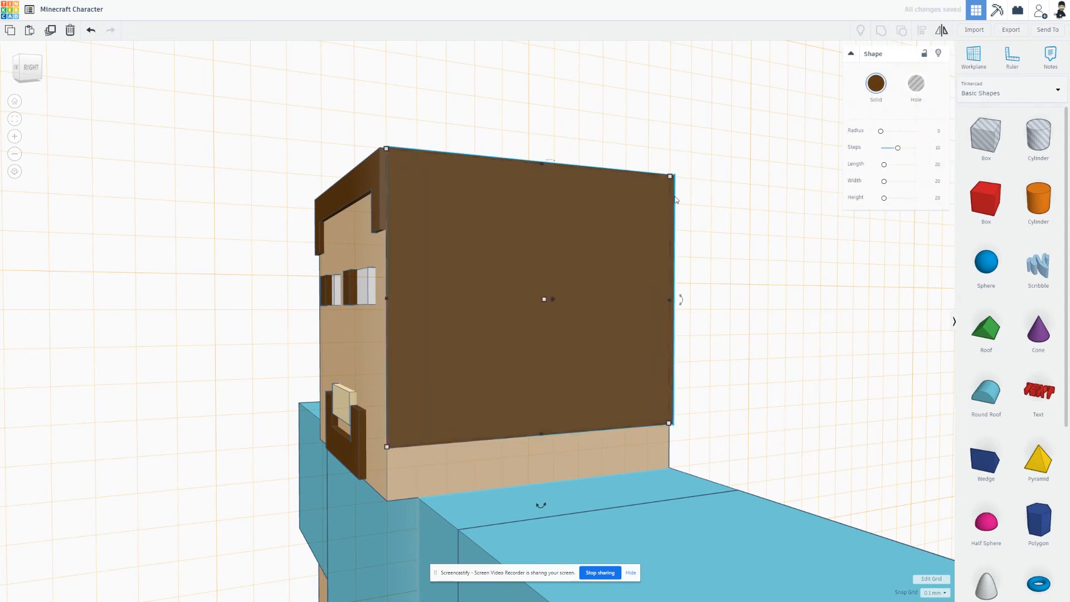
pyautogui.moveTo(672, 179); pyautogui.dragTo(574, 239)
pyautogui.moveTo(289, 269); pyautogui.dragTo(241, 292, button='right')
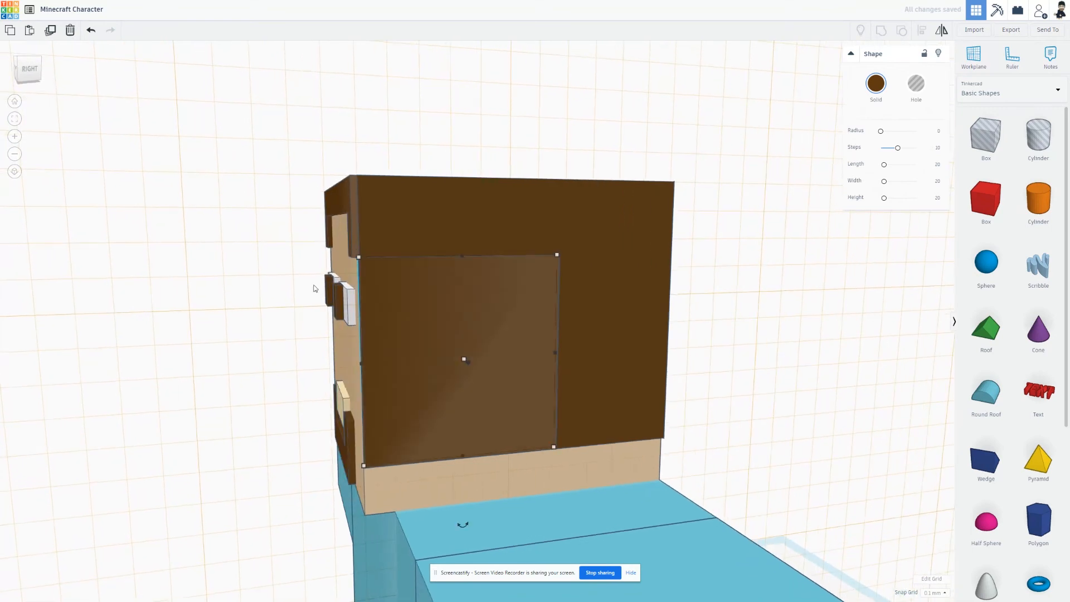
# Step: Turn the smaller panel into a hole and group it with the full panel to cut out the lower front corner
pyautogui.click(917, 83)
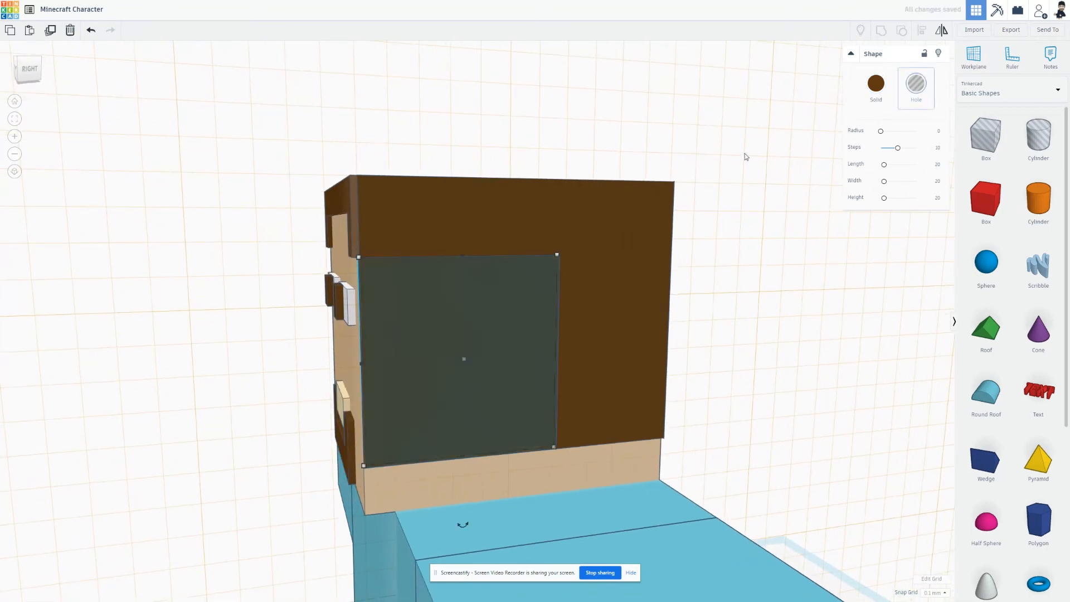
pyautogui.keyDown('shift'); pyautogui.click(629, 227); pyautogui.keyUp('shift')
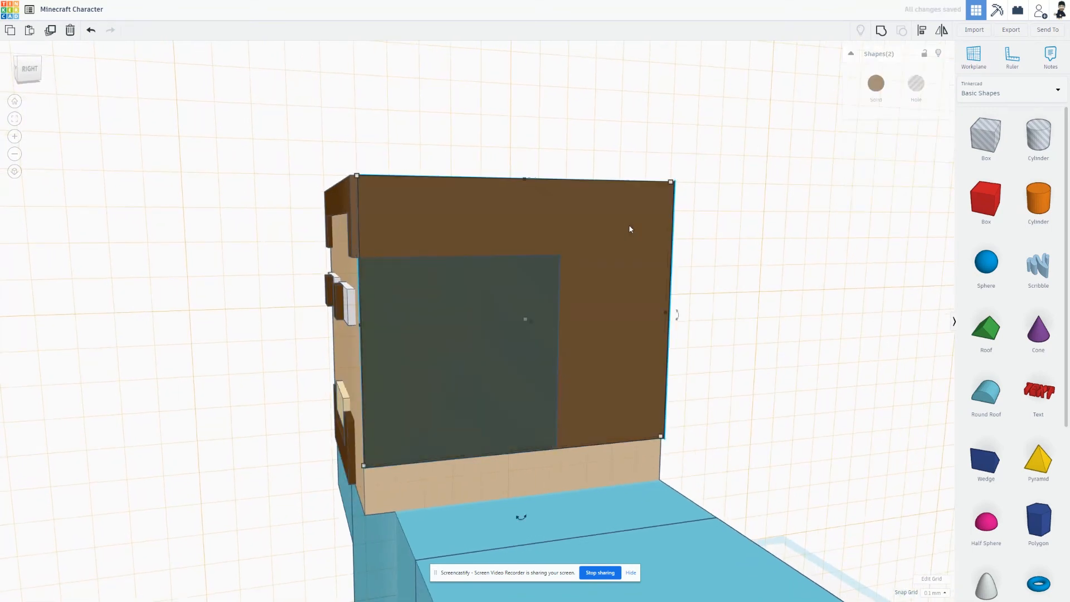
pyautogui.click(882, 33)
pyautogui.click(785, 261)
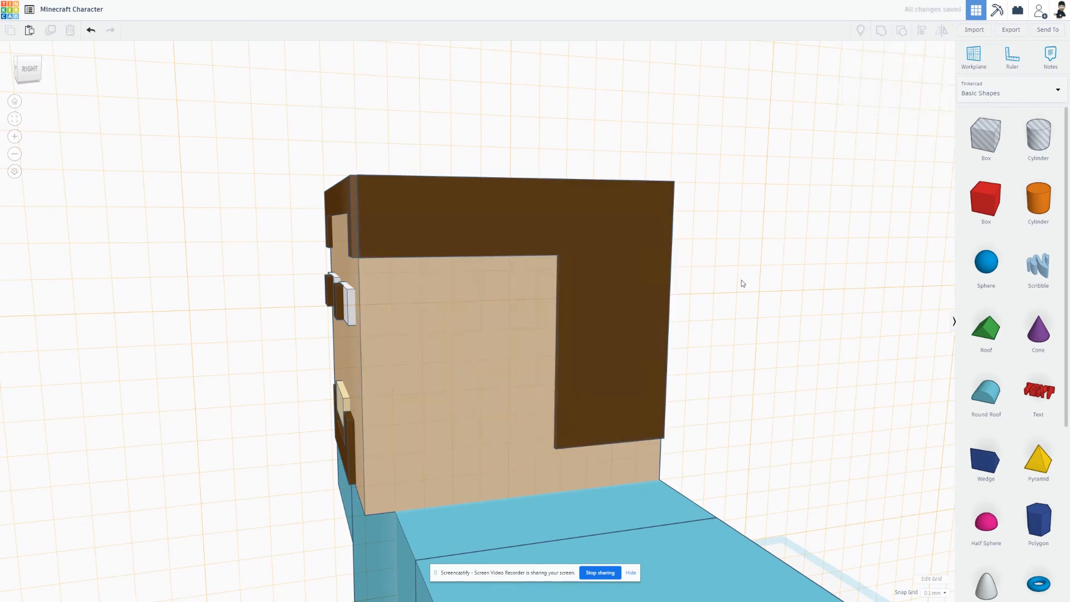
# Step: Copy the L-shaped hair panel, set the workplane on the head's opposite side face, and paste the copy
pyautogui.moveTo(750, 301); pyautogui.dragTo(665, 286, button='right')
pyautogui.click(649, 269)
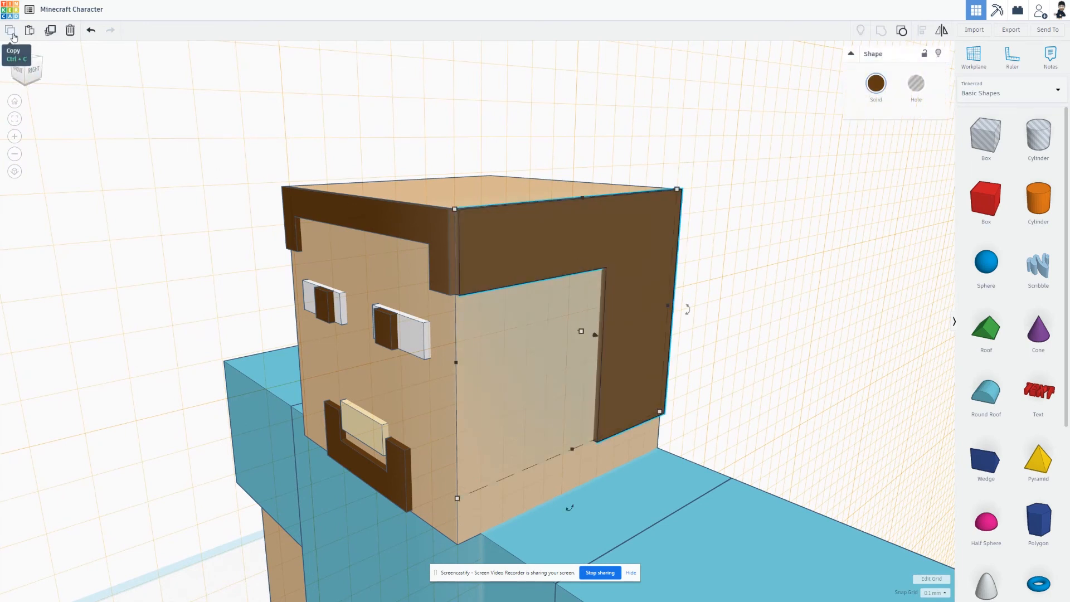
pyautogui.moveTo(137, 237); pyautogui.dragTo(745, 166, button='right')
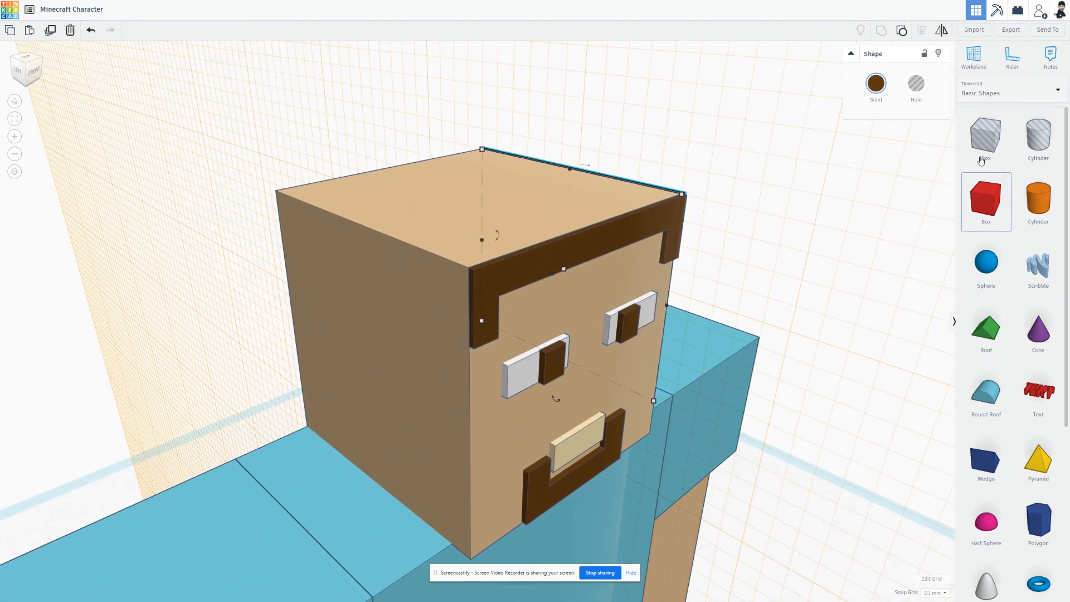
pyautogui.click(974, 55)
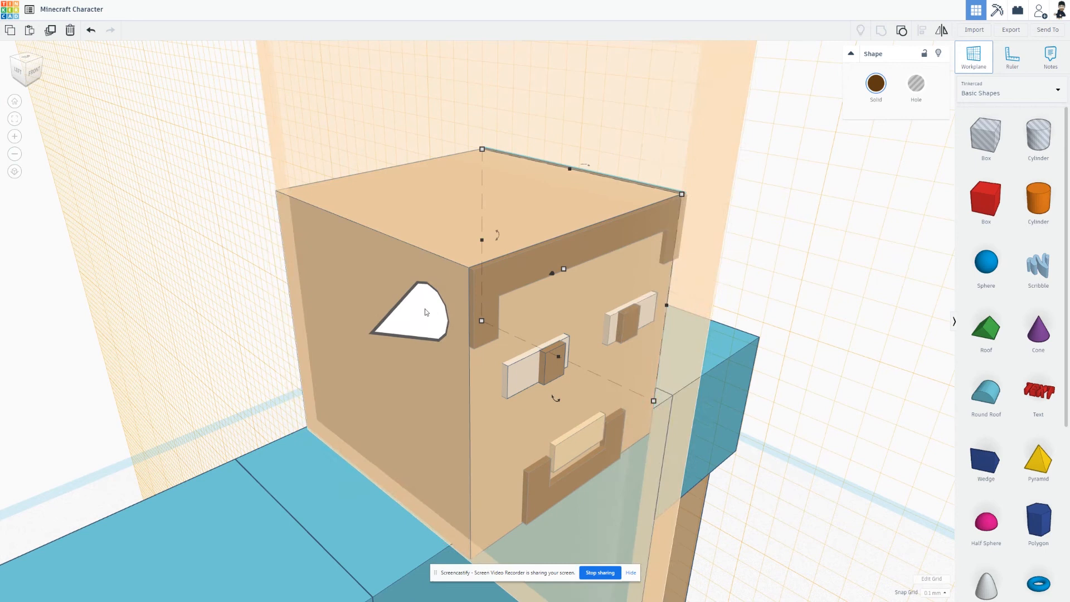
pyautogui.click(299, 299)
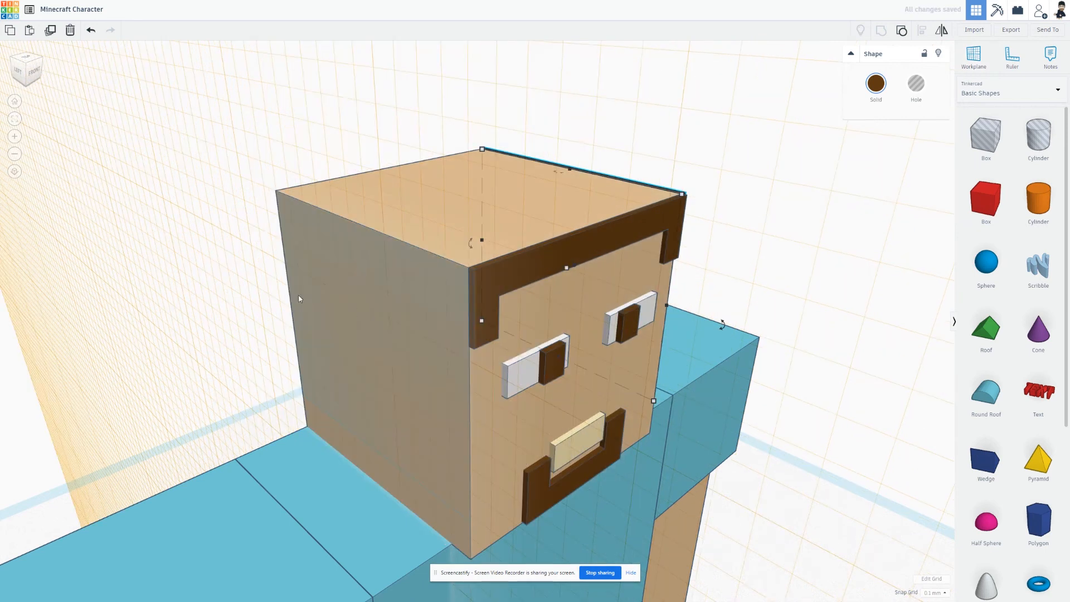
pyautogui.click(29, 31)
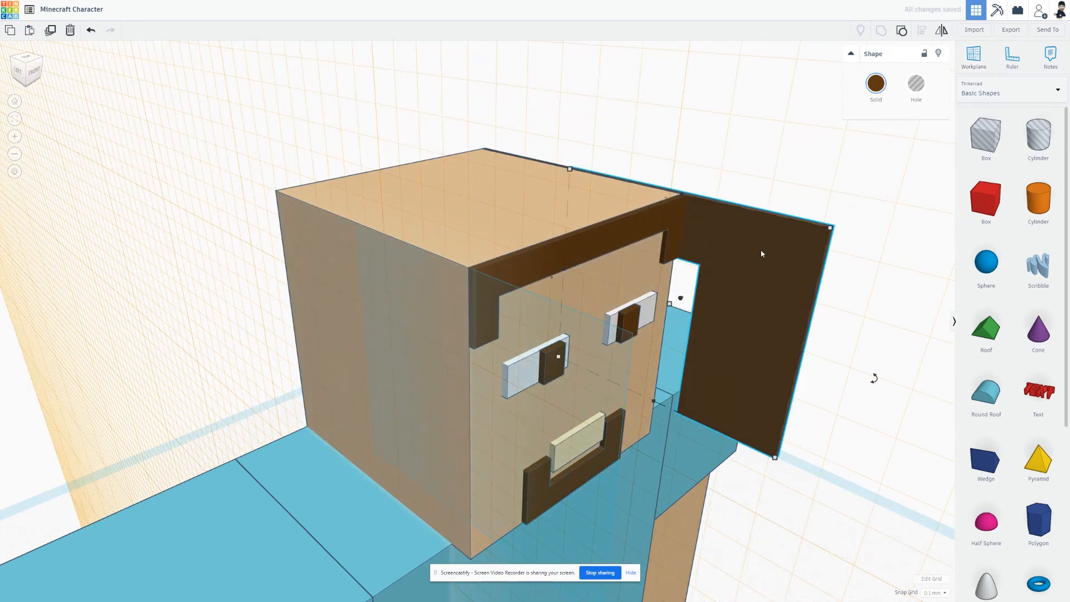
# Step: Move the pasted hair panel across the face to the bare side of the head
pyautogui.press('Left')
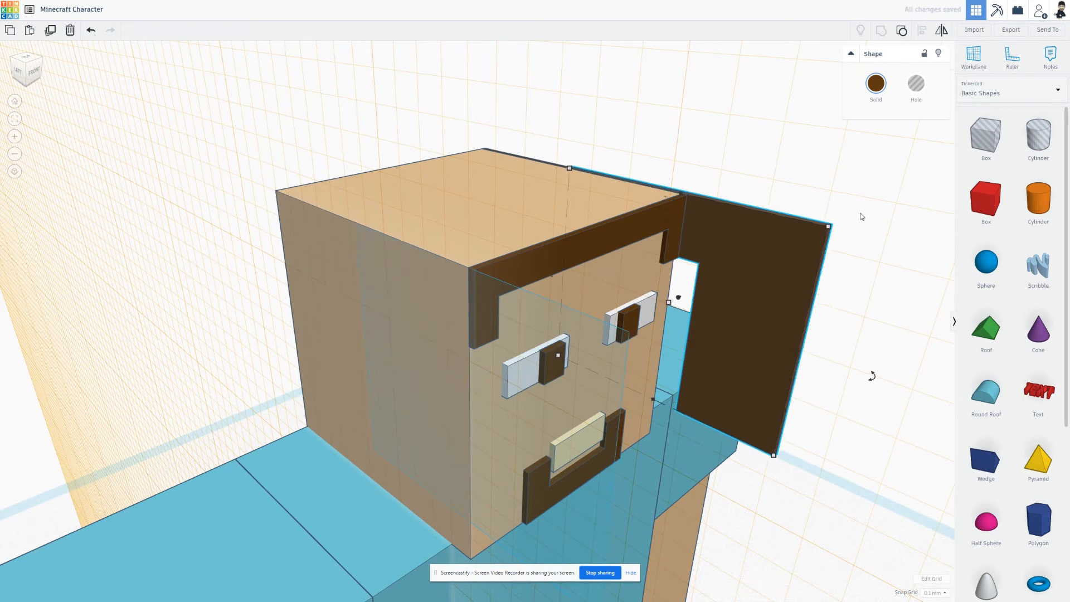
pyautogui.press('Left')
pyautogui.press('Left')
pyautogui.press('Left')
pyautogui.press('Left')
pyautogui.press('Left')
pyautogui.press('Left')
pyautogui.press('Left')
pyautogui.press('Left')
pyautogui.press('Left')
pyautogui.press('Left')
pyautogui.press('Left')
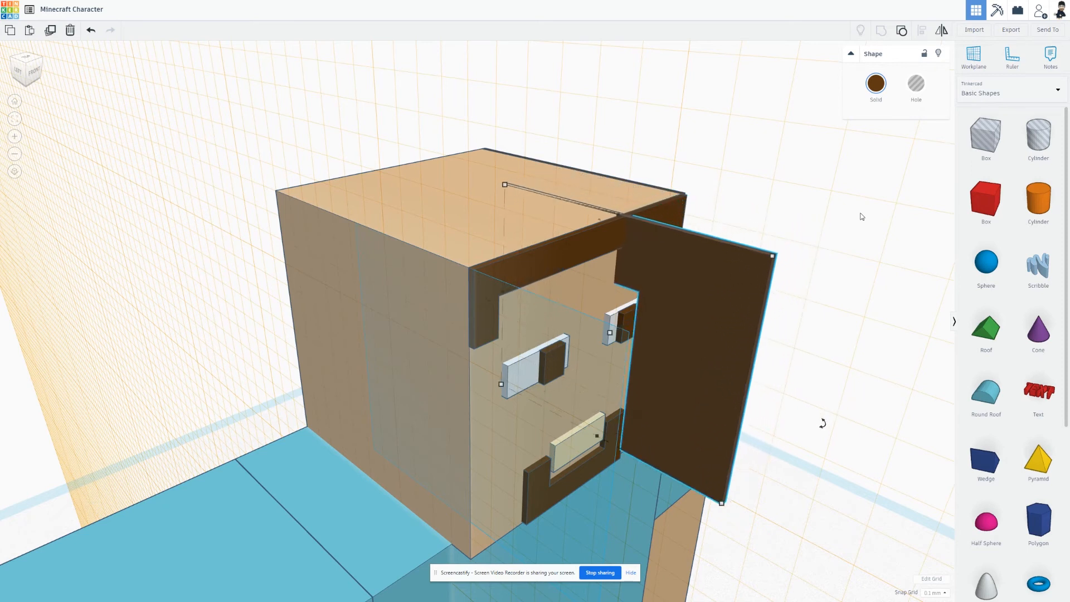
pyautogui.press('Left')
pyautogui.press('Left')
pyautogui.press('Left')
pyautogui.press('Left')
pyautogui.press('Left')
pyautogui.press('Left')
pyautogui.press('Left')
pyautogui.press('Left')
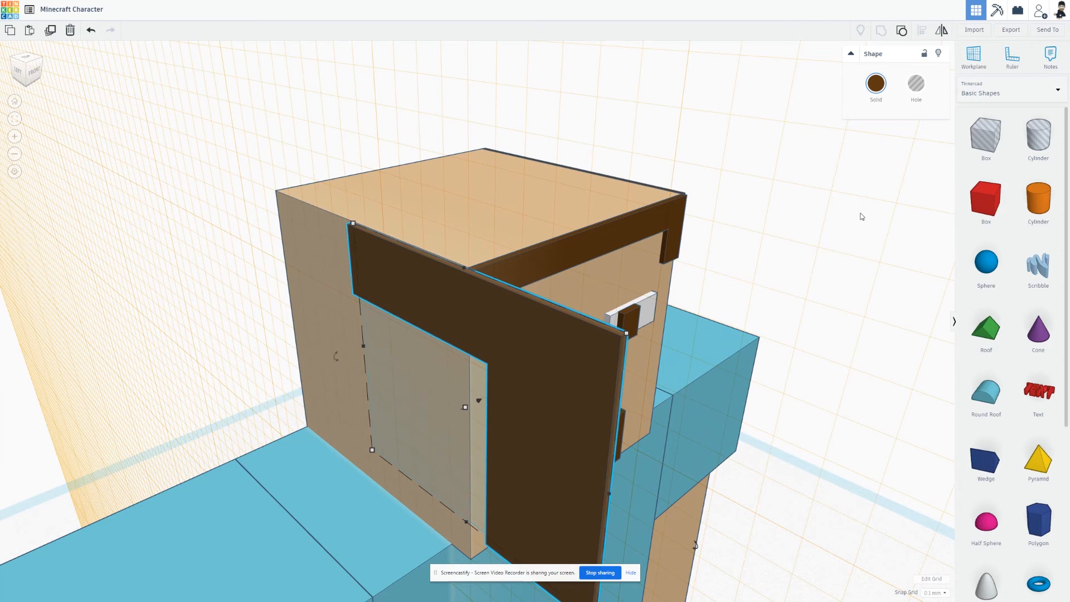
# Step: Fine-tune the pasted hair panel's sideways position so it sits against the head's side face
pyautogui.moveTo(743, 281); pyautogui.dragTo(636, 306, button='right')
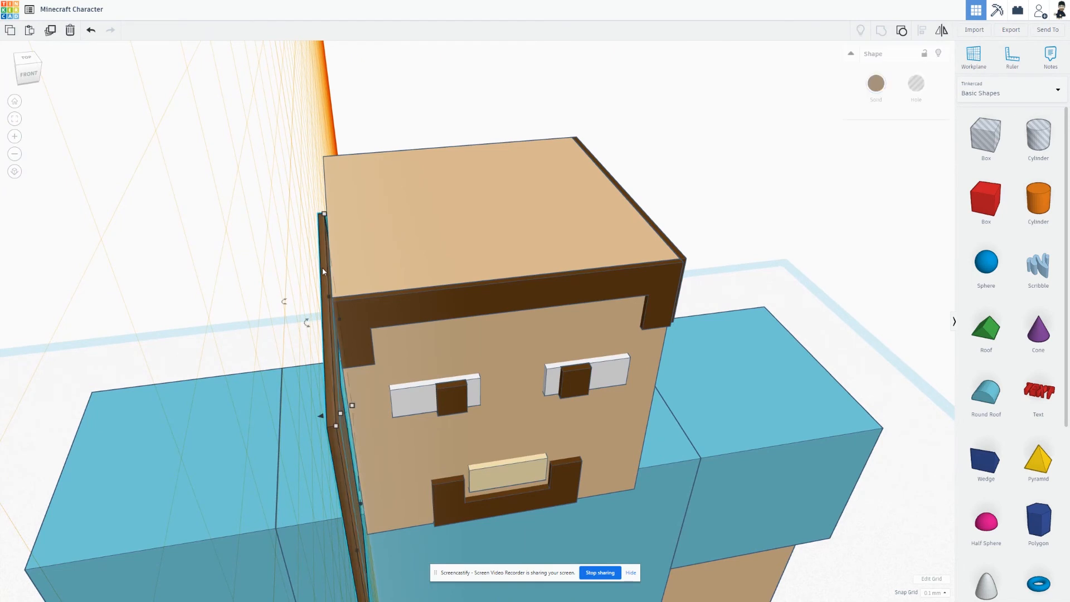
pyautogui.moveTo(330, 263); pyautogui.dragTo(349, 248, button='right')
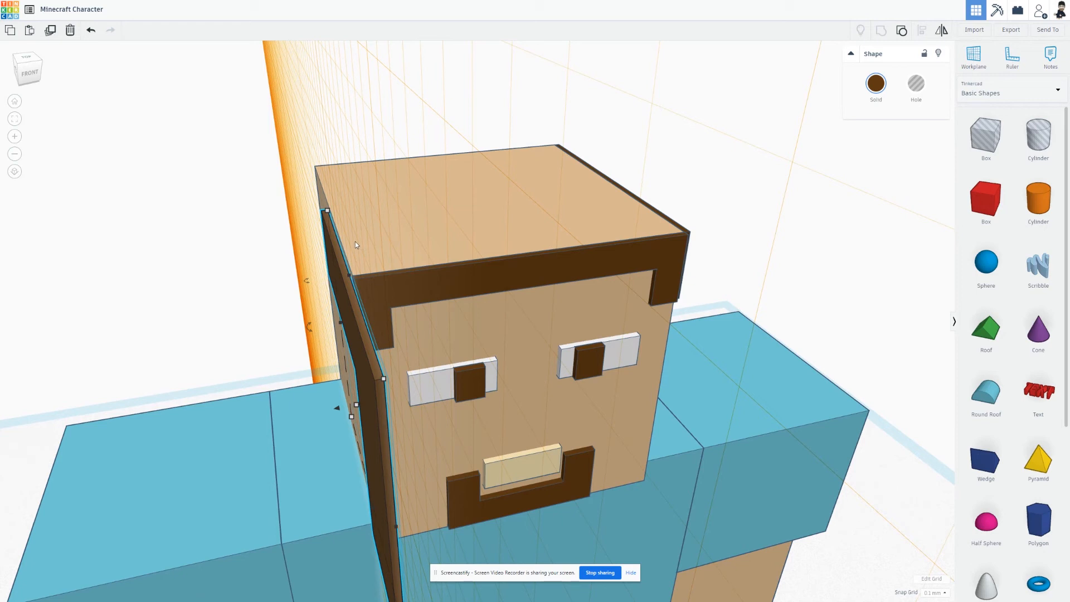
pyautogui.press('Left')
pyautogui.press('Right')
pyautogui.press('Right')
pyautogui.click(299, 234)
# Step: Mirror the pasted hair panel front to back and align it centred with the head along the side face
pyautogui.moveTo(295, 226); pyautogui.dragTo(530, 306, button='right')
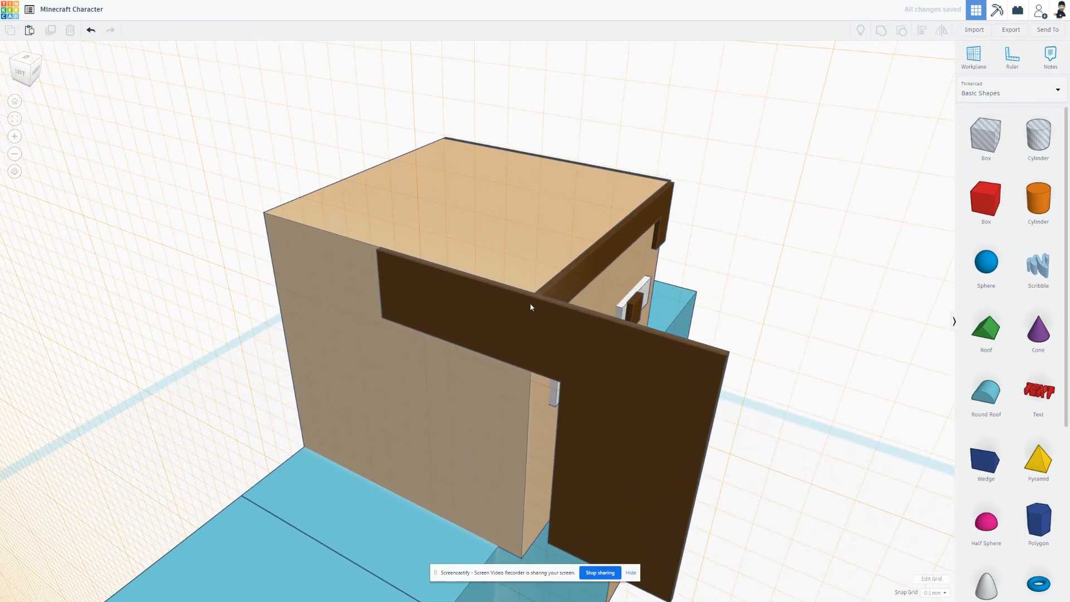
pyautogui.click(605, 344)
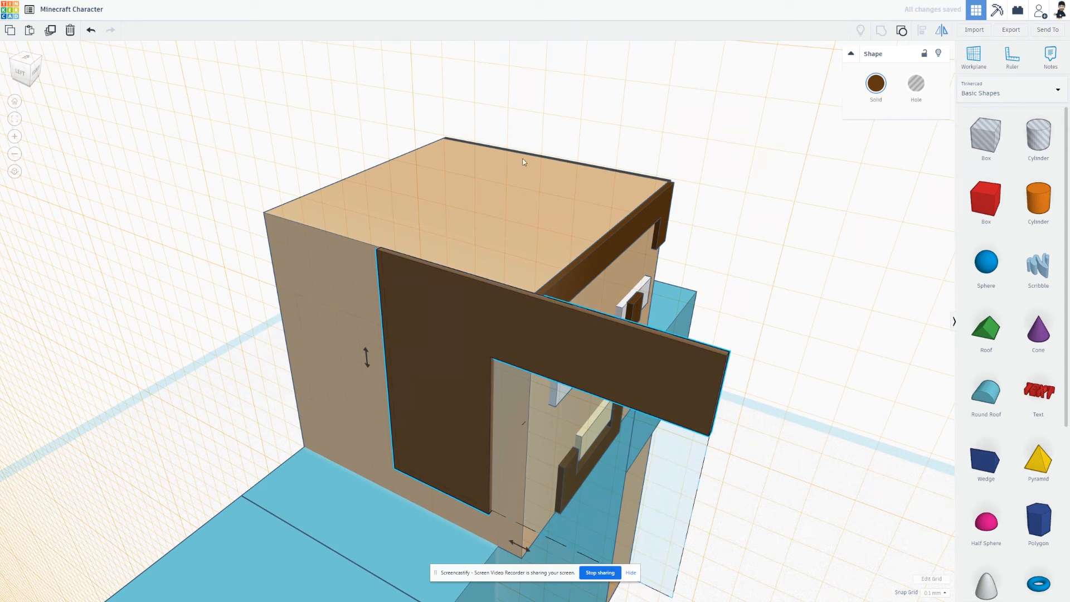
pyautogui.keyDown('shift'); pyautogui.click(482, 209); pyautogui.keyUp('shift')
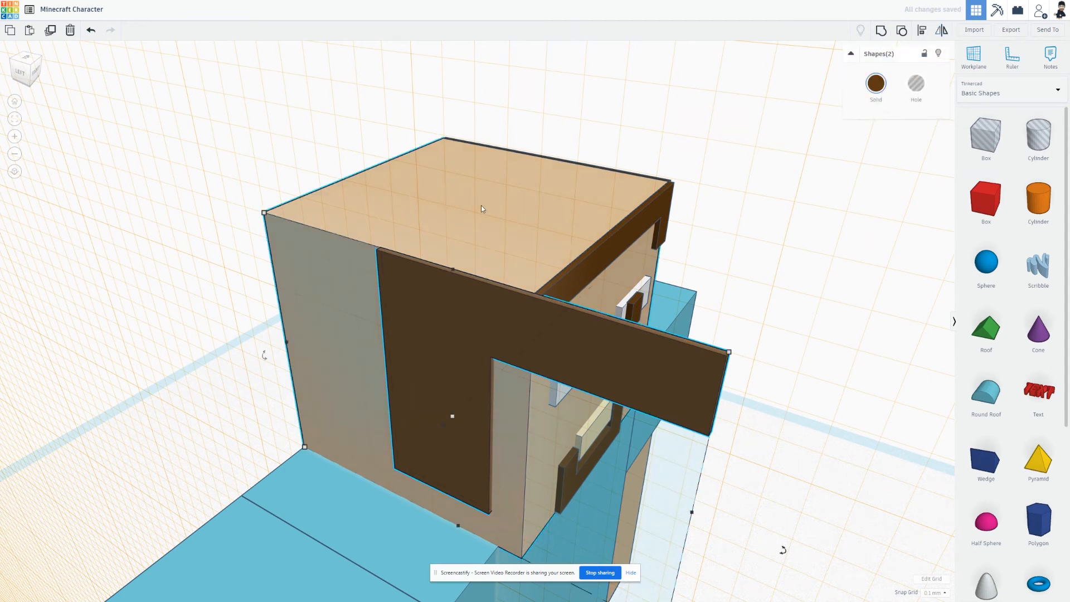
pyautogui.click(922, 30)
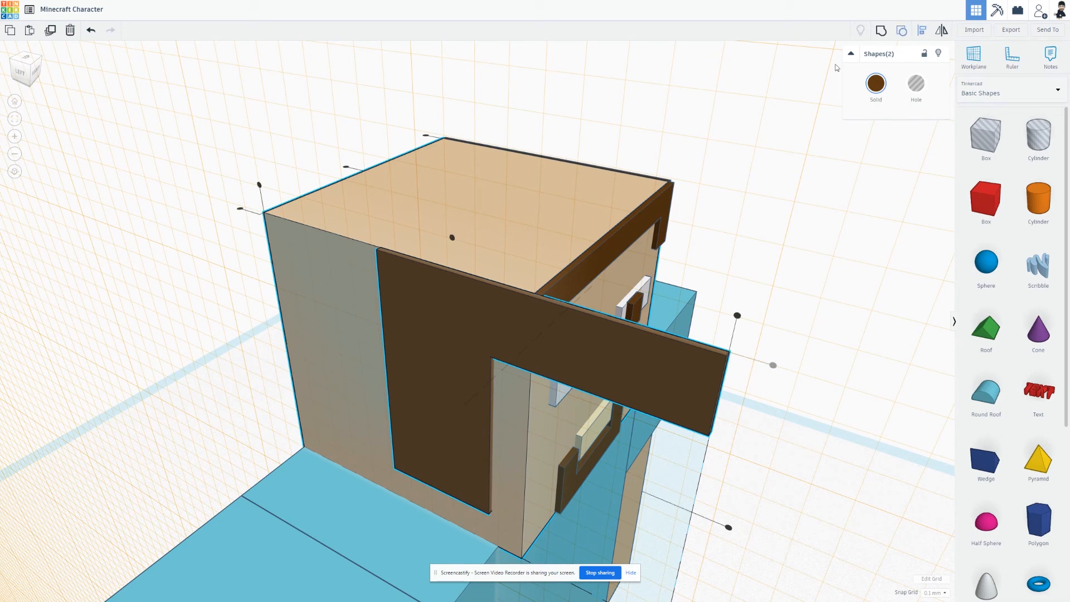
pyautogui.click(380, 221)
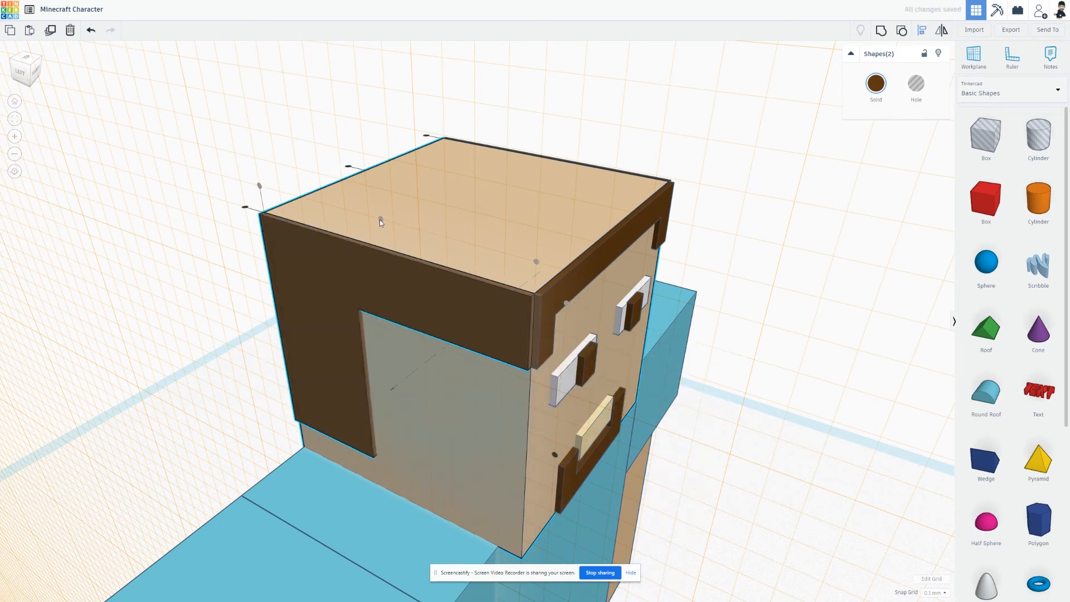
pyautogui.click(182, 183)
# Step: Set the workplane on the back face of the head and place a box there, starting at the upper corner
pyautogui.moveTo(184, 192); pyautogui.dragTo(108, 132, button='right')
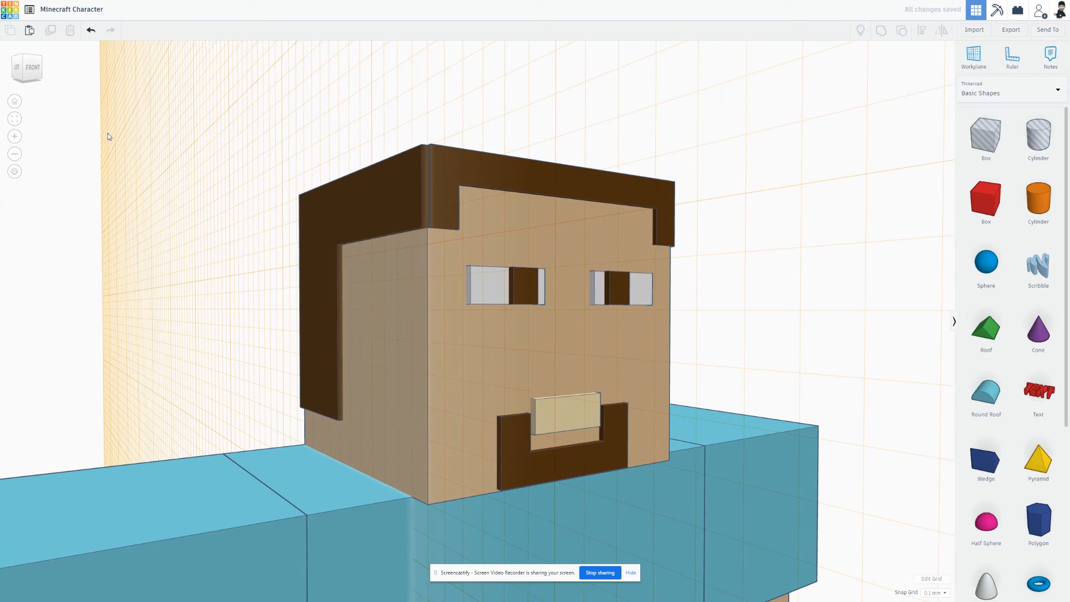
pyautogui.moveTo(284, 138); pyautogui.dragTo(530, 192, button='right')
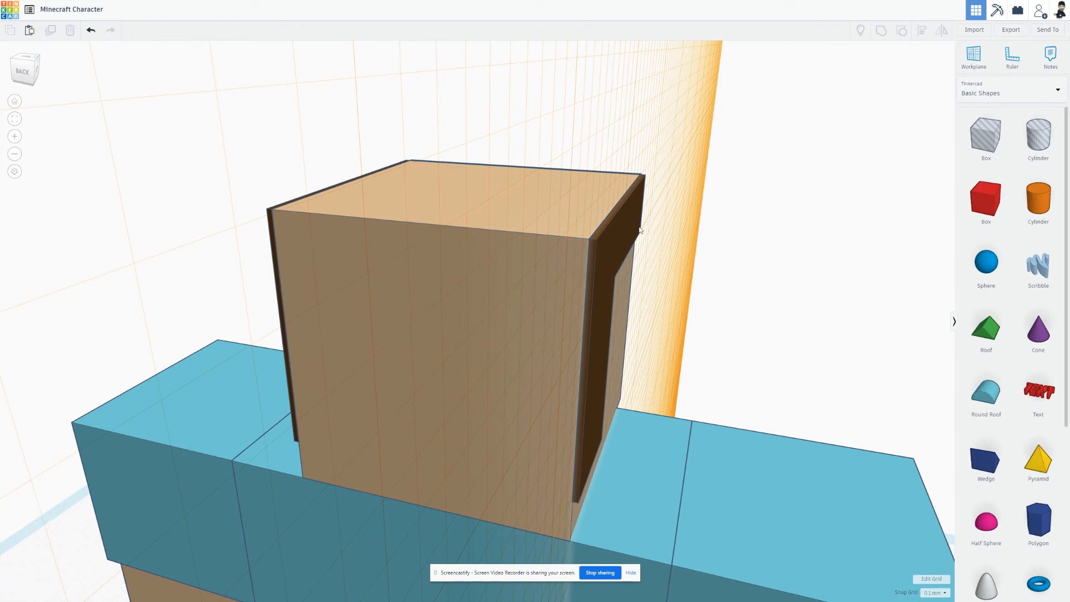
pyautogui.click(973, 55)
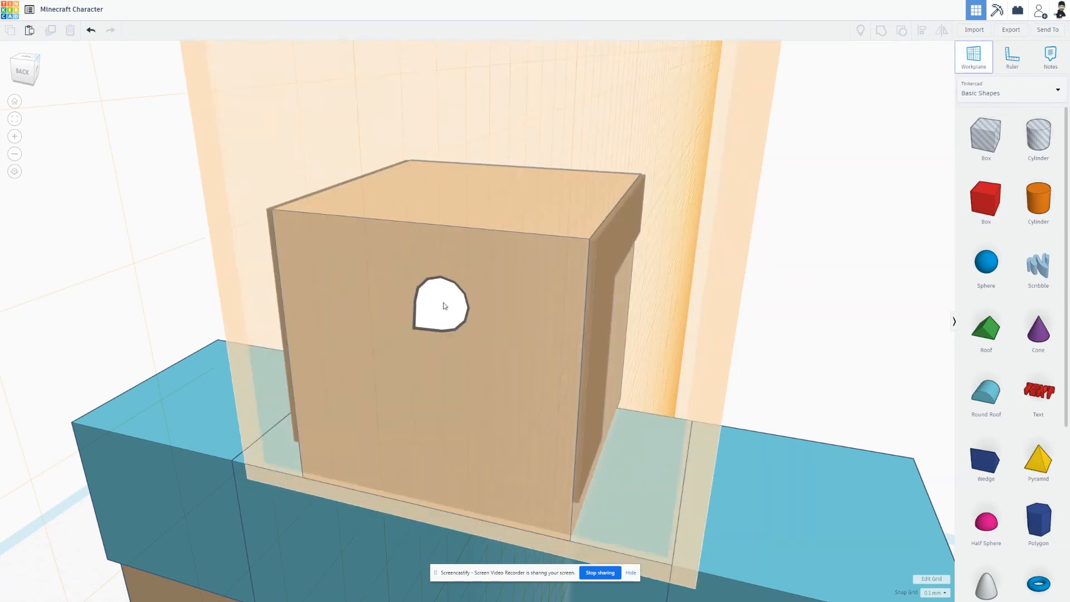
pyautogui.click(428, 344)
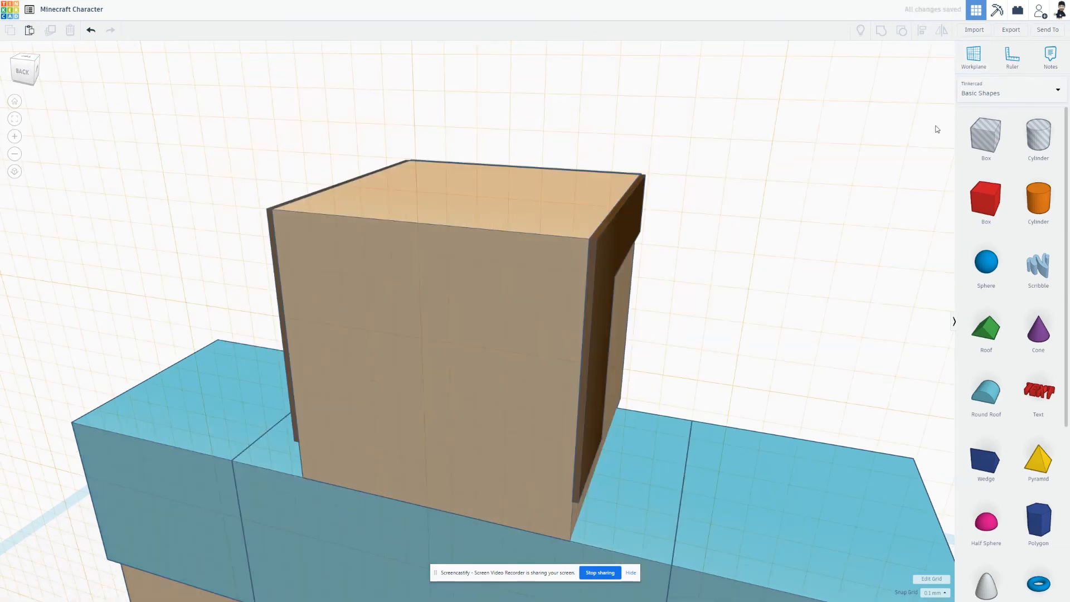
pyautogui.click(985, 203)
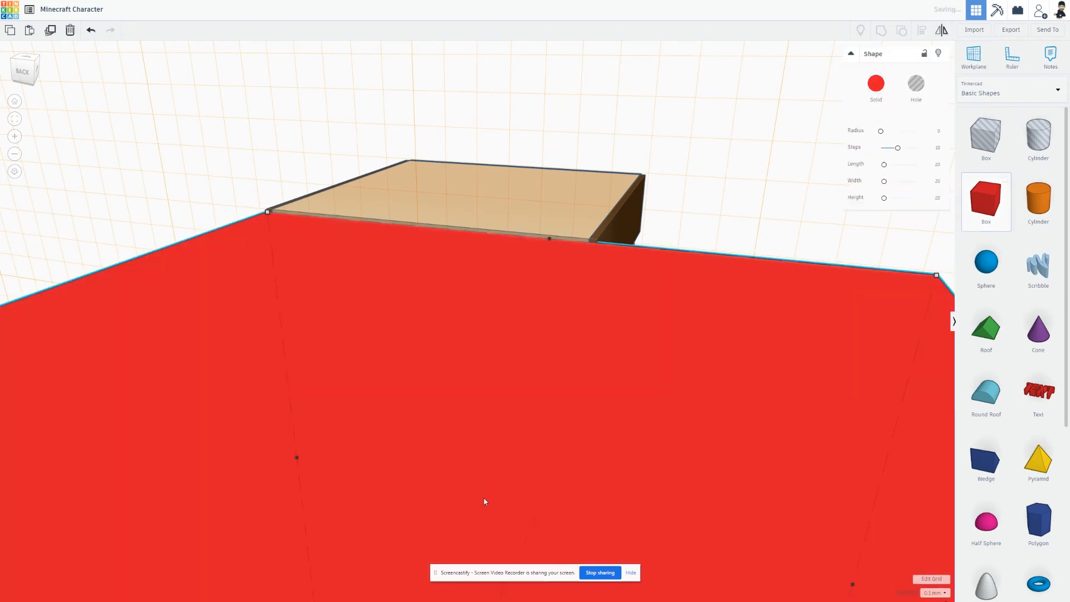
pyautogui.click(539, 513)
# Step: Resize the red box on the back of the head to 11.4 mm wide and 5.2 mm high
pyautogui.scroll(-6, 320, 254)
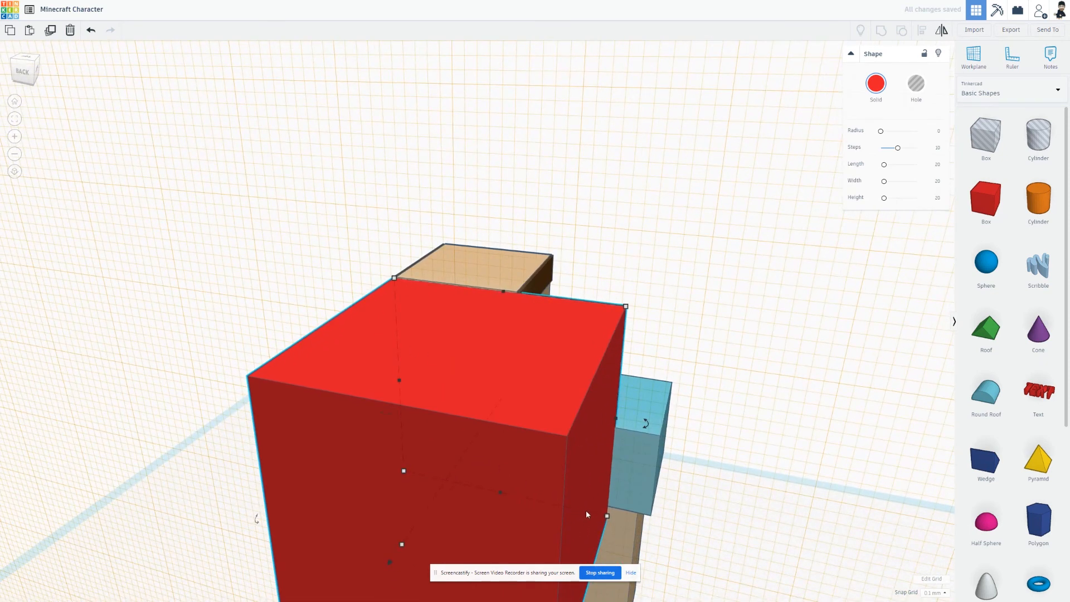
pyautogui.moveTo(607, 516); pyautogui.dragTo(518, 353)
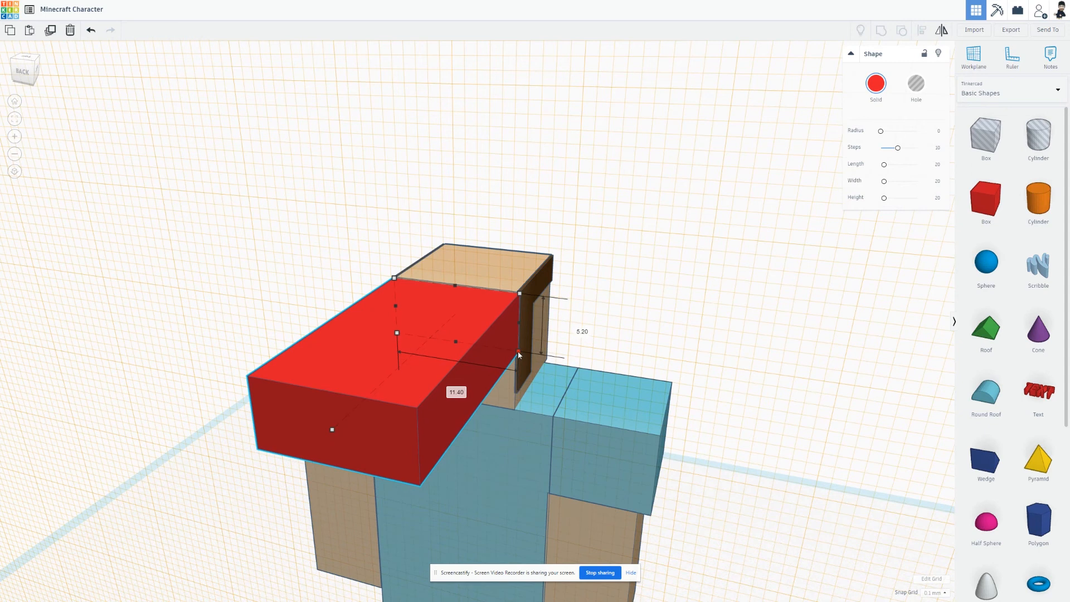
pyautogui.scroll(-3, 458, 336)
pyautogui.scroll(4, 459, 336)
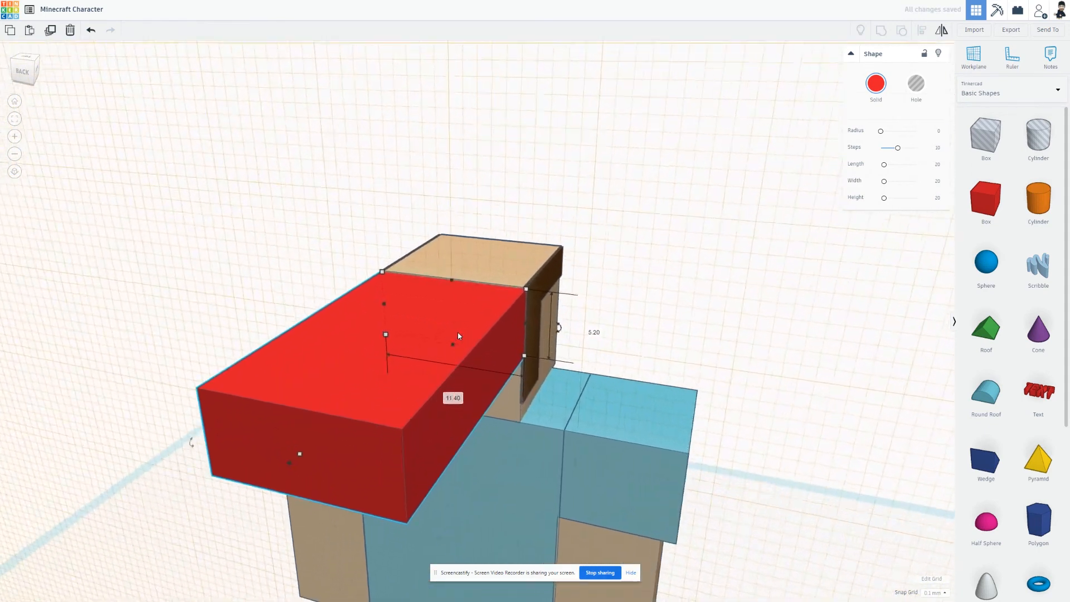
pyautogui.scroll(5, 458, 336)
pyautogui.click(434, 438)
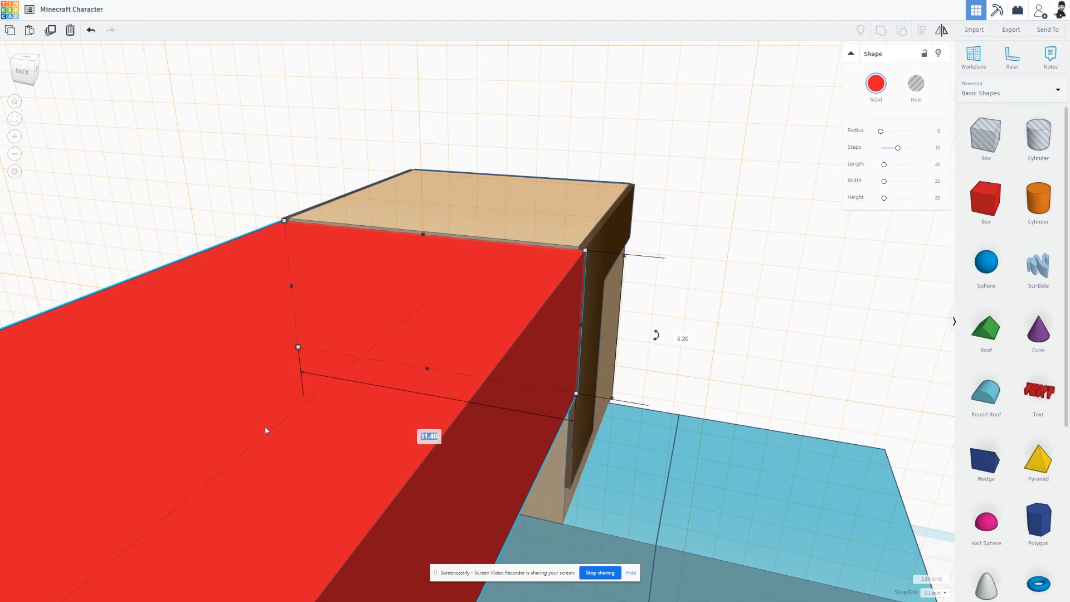
pyautogui.click(127, 224)
pyautogui.scroll(-5, 280, 373)
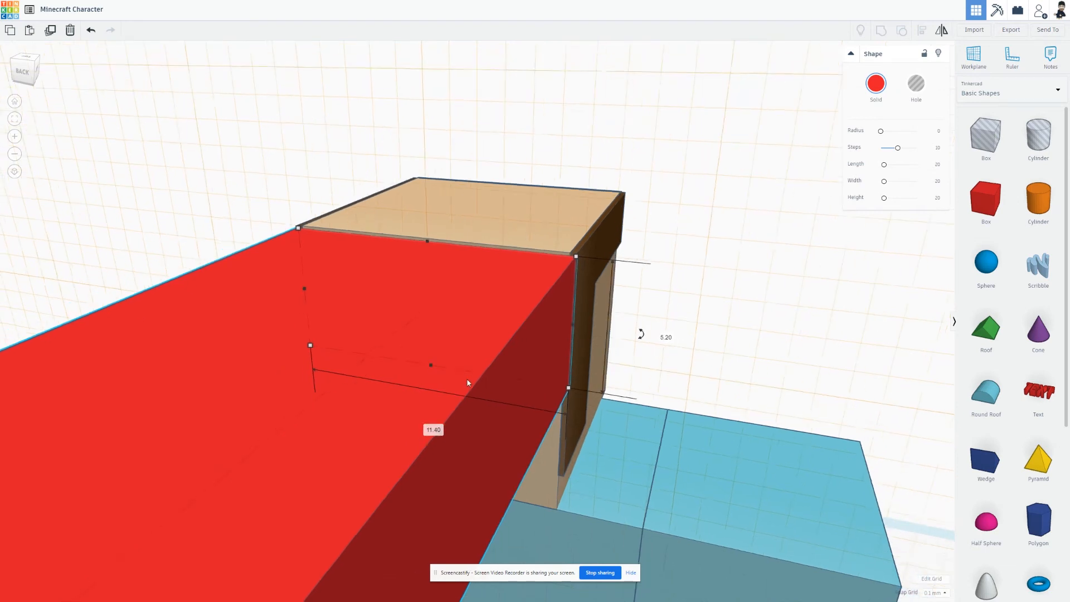
# Step: Set the thickness of the red box on the back of the head to 0.2 mm
pyautogui.moveTo(273, 472)
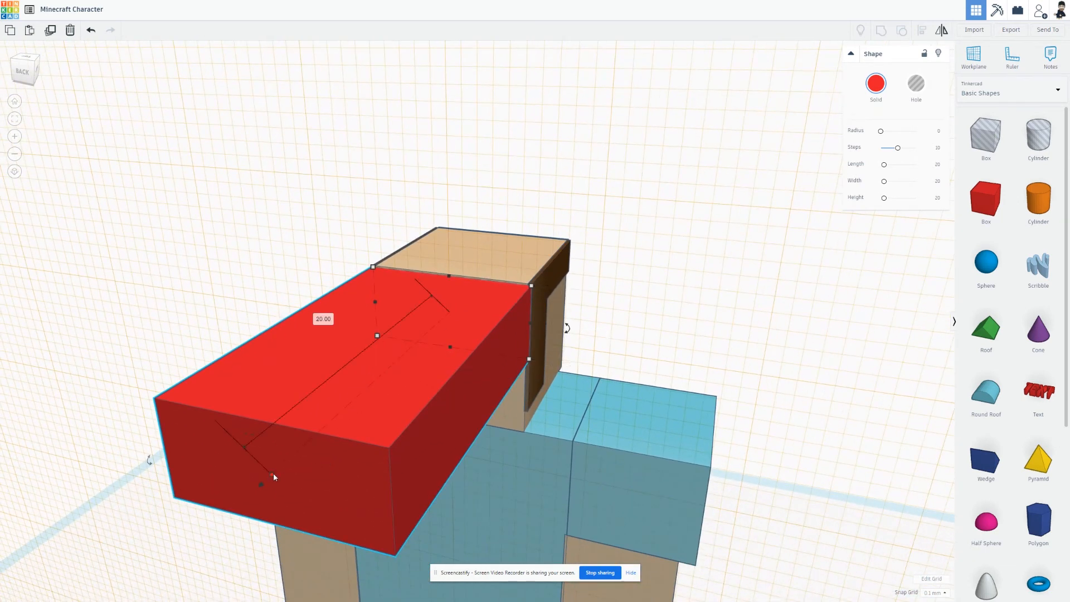
pyautogui.click(323, 318)
pyautogui.write('.2')
pyautogui.press('Return')
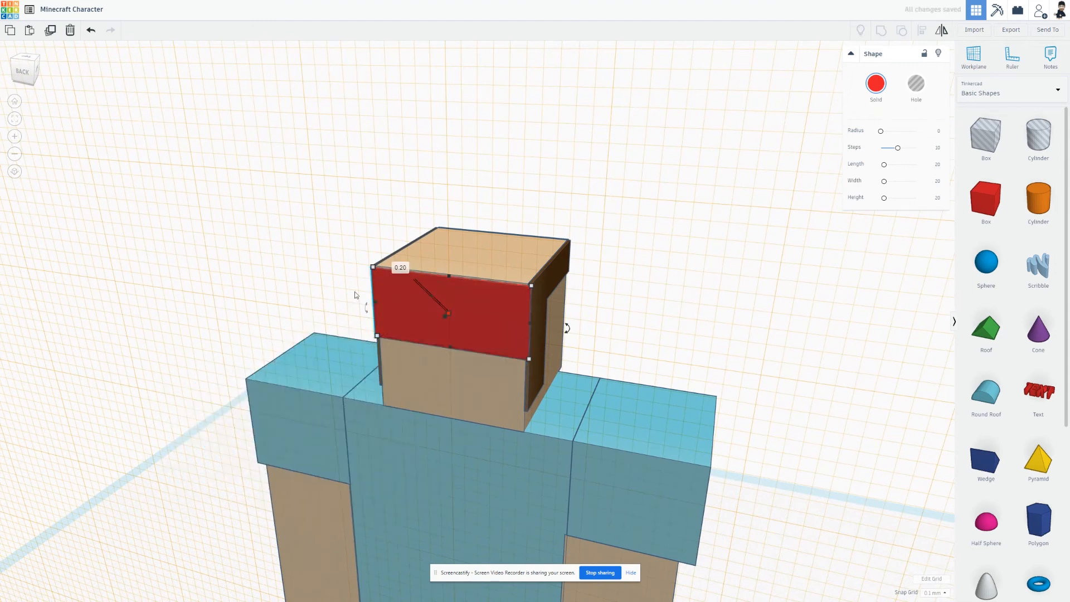
# Step: Set the red back panel's height to 9.3 mm to match the brown side hair panel
pyautogui.scroll(3, 540, 365)
pyautogui.moveTo(635, 446); pyautogui.dragTo(642, 376, button='right')
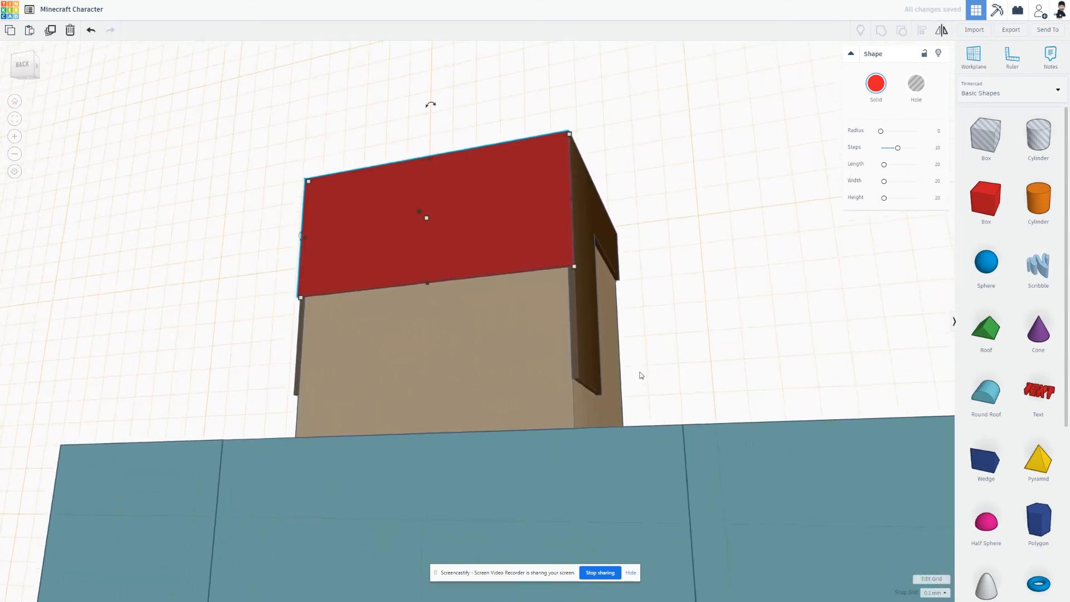
pyautogui.click(578, 297)
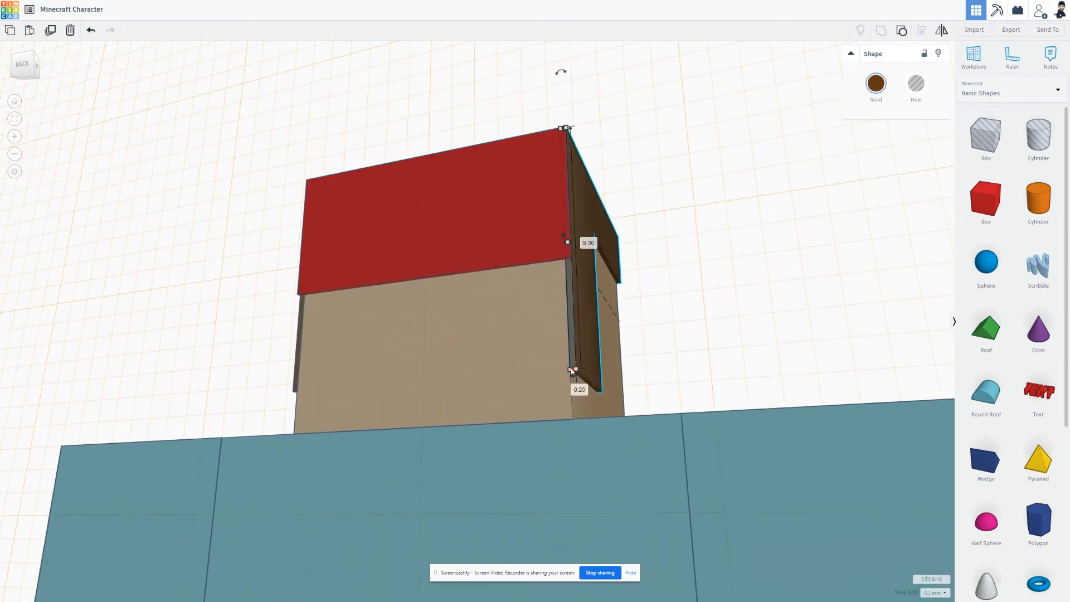
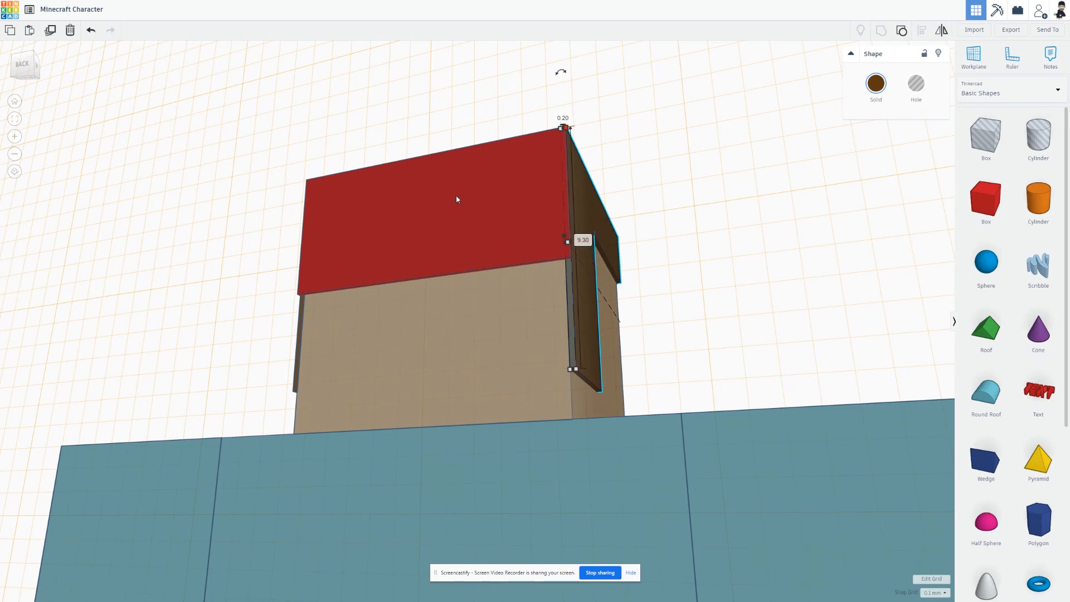
pyautogui.click(484, 183)
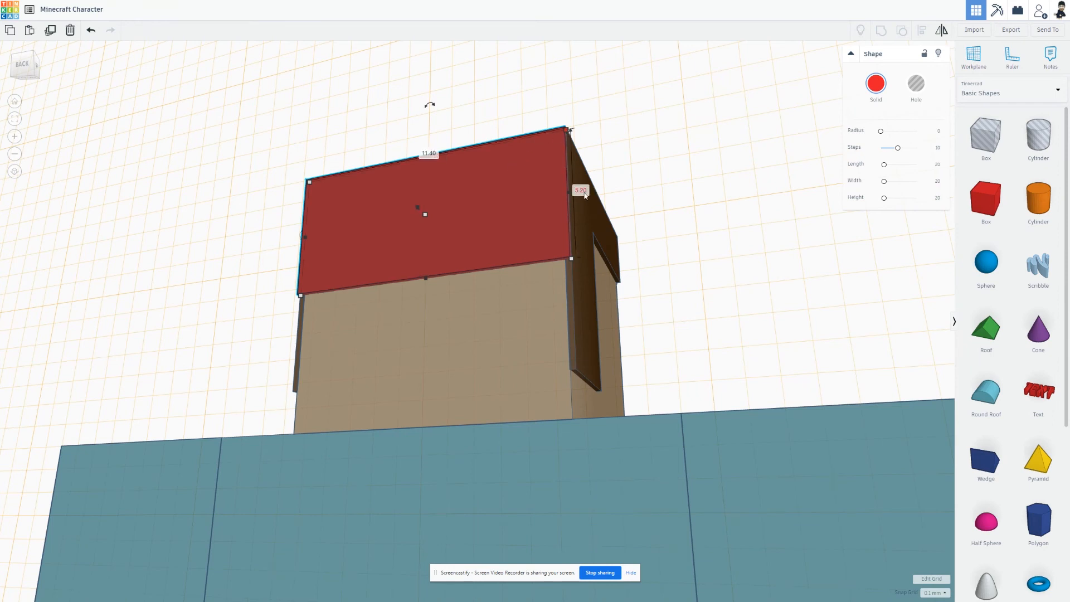
pyautogui.write('9.3')
pyautogui.press('Return')
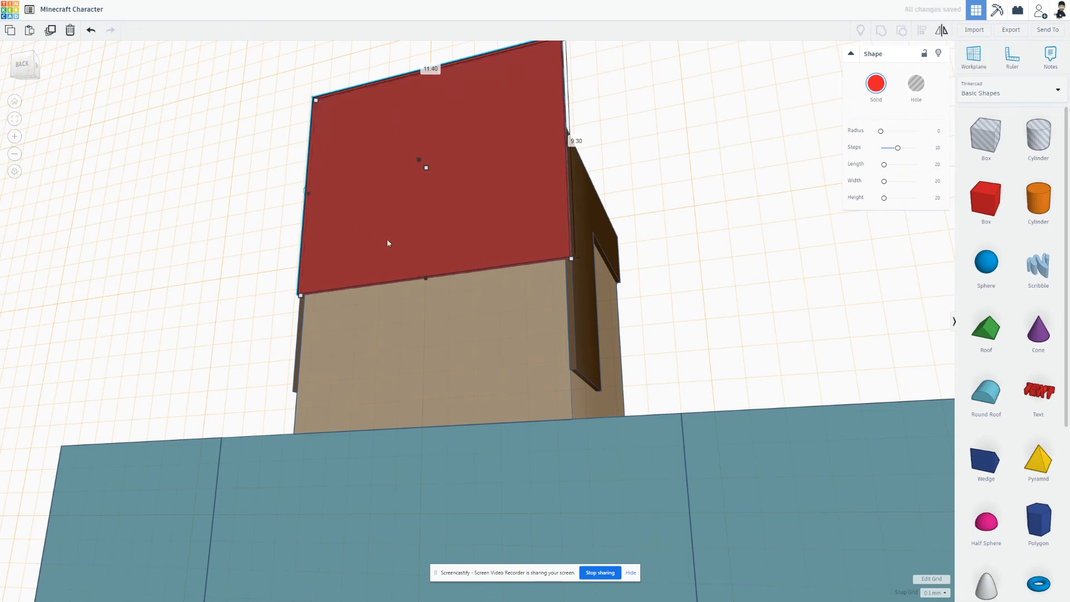
pyautogui.scroll(3, 463, 224)
pyautogui.scroll(-2, 464, 225)
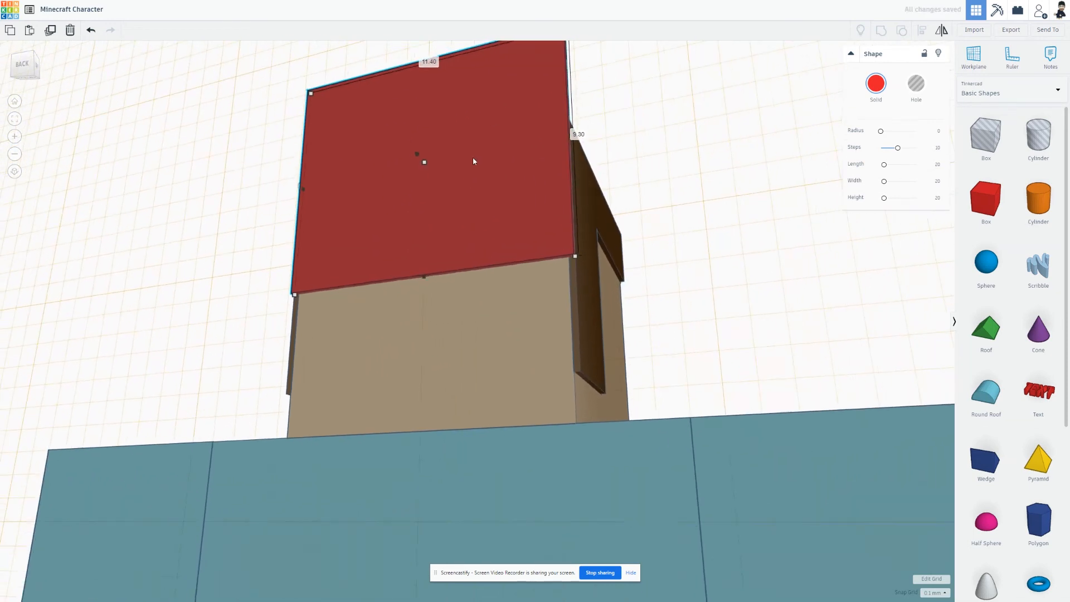
# Step: Try to align the red back panel with the head from front to back, and undo the alignment
pyautogui.moveTo(501, 156); pyautogui.dragTo(521, 244, button='right')
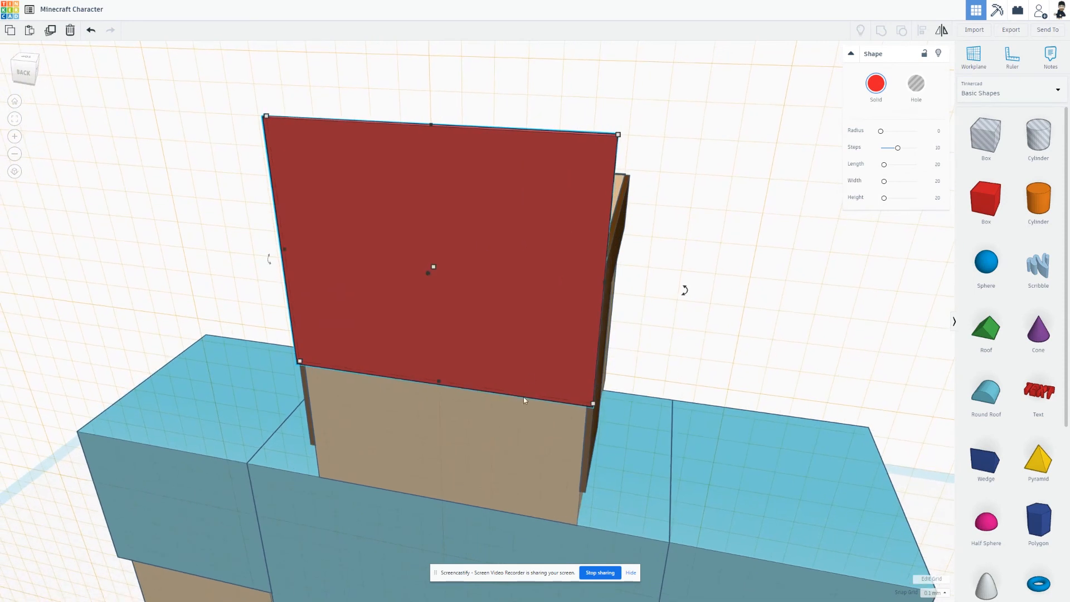
pyautogui.keyDown('shift'); pyautogui.click(521, 425); pyautogui.keyUp('shift')
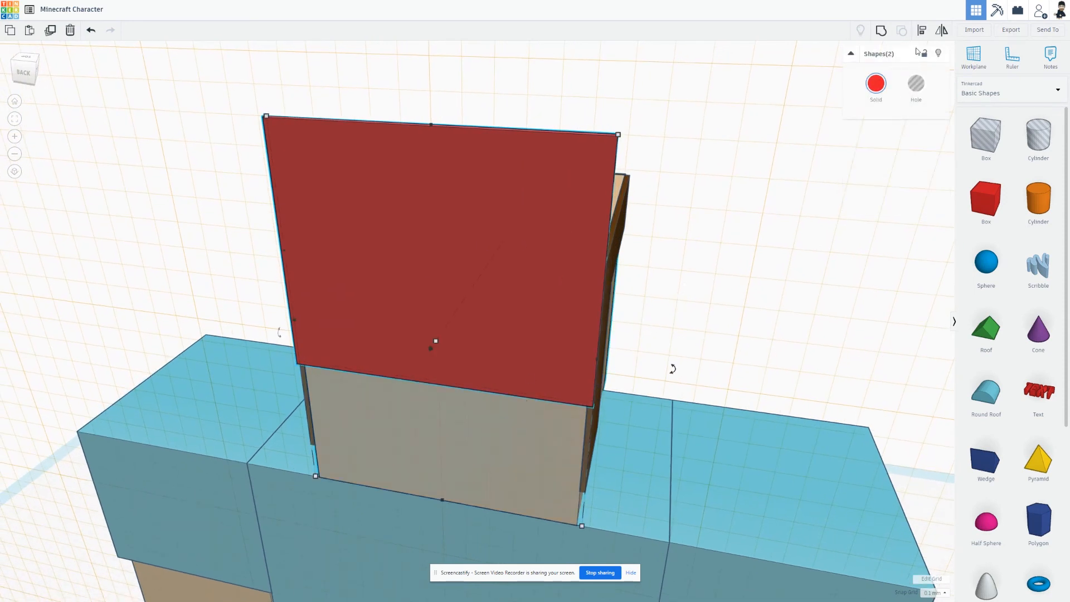
pyautogui.click(921, 30)
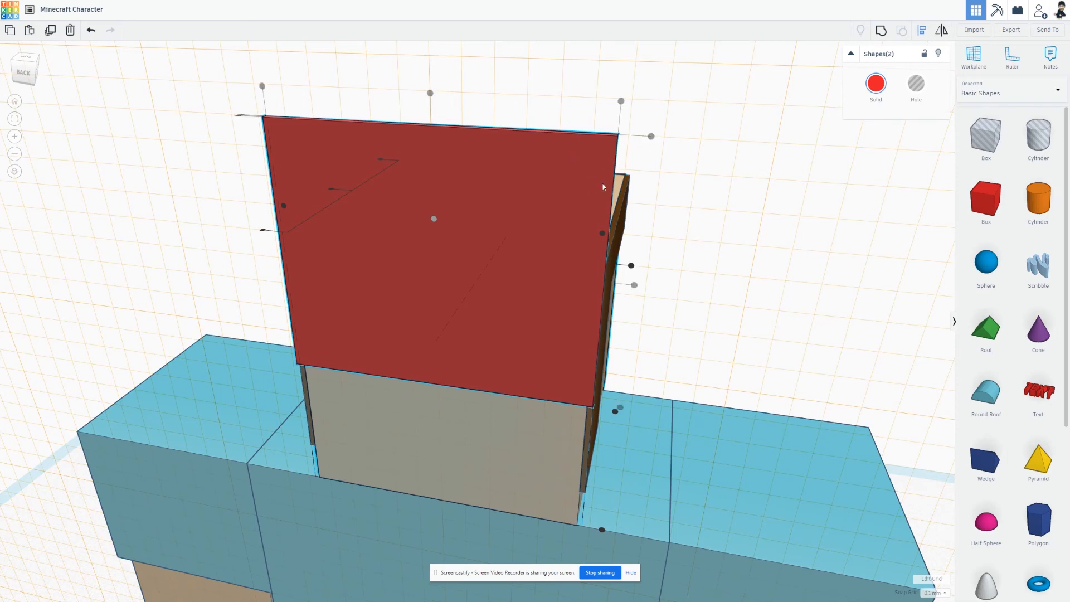
pyautogui.moveTo(713, 377); pyautogui.dragTo(524, 333, button='right')
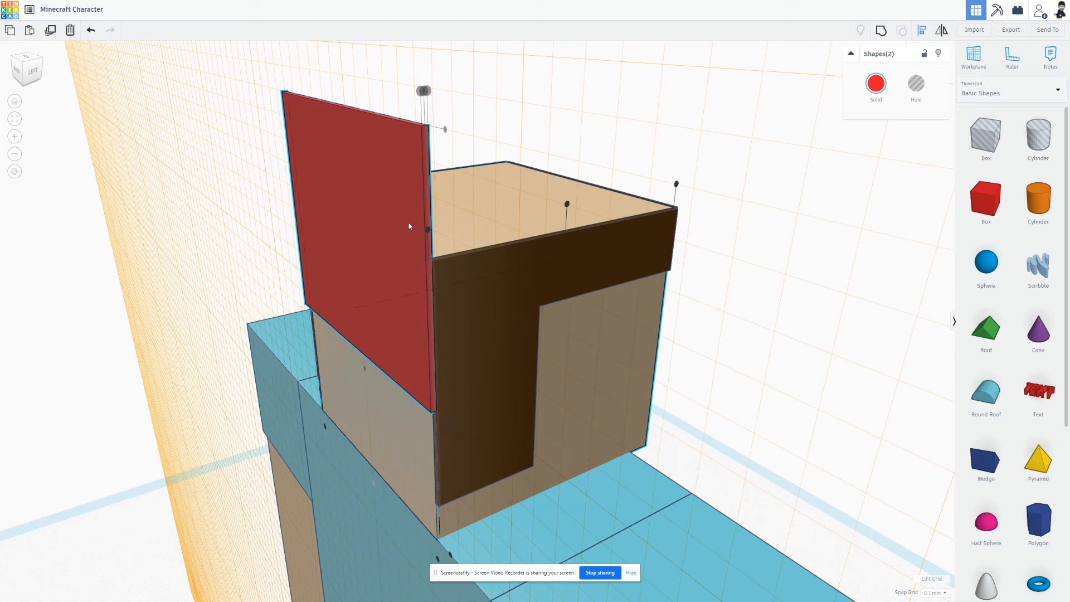
pyautogui.moveTo(428, 230); pyautogui.dragTo(429, 233)
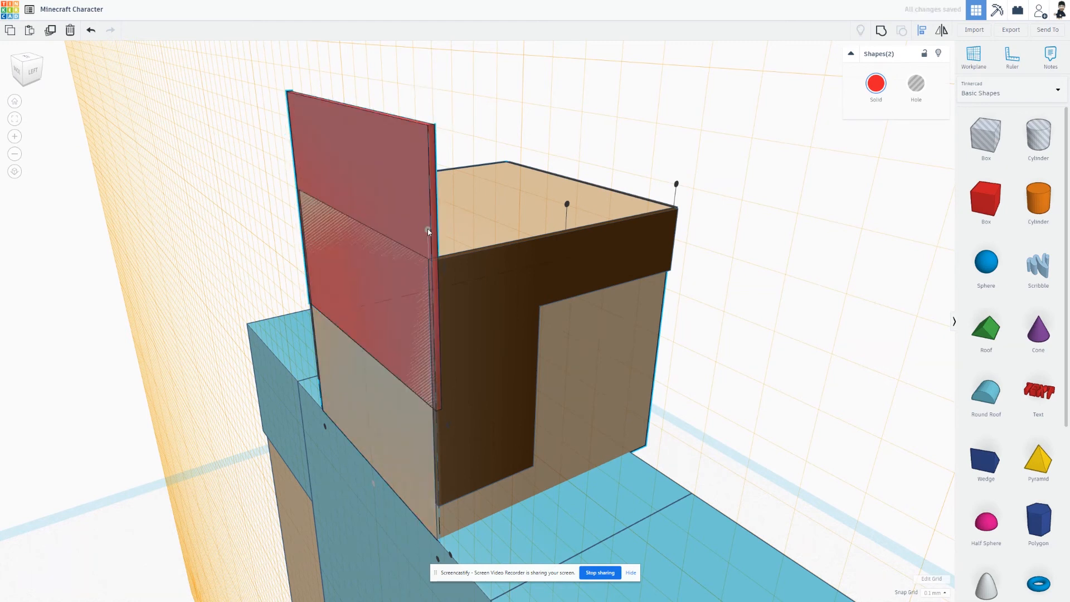
pyautogui.hotkey('ctrl', 'z')
# Step: Try to move the selected red panel together with the head, and undo the move
pyautogui.moveTo(555, 192); pyautogui.dragTo(715, 185, button='right')
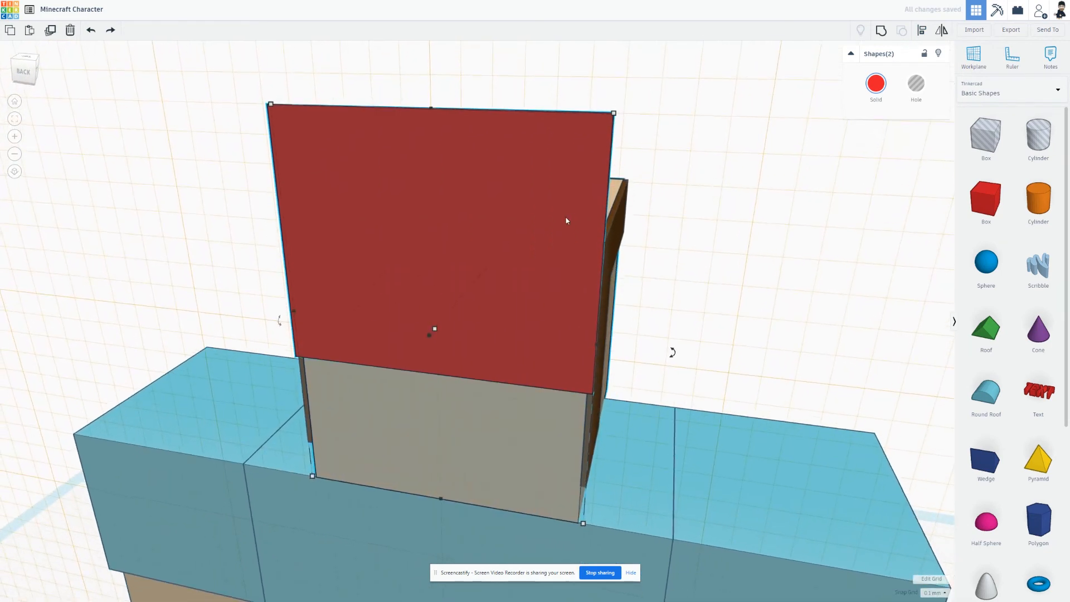
pyautogui.moveTo(434, 331); pyautogui.dragTo(433, 461)
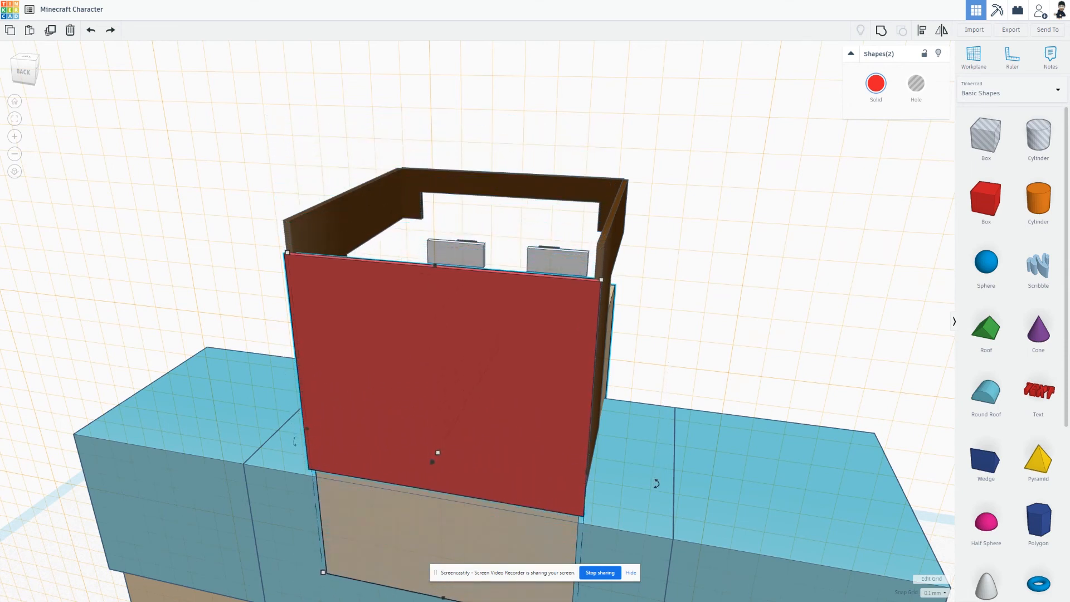
pyautogui.hotkey('ctrl', 'z')
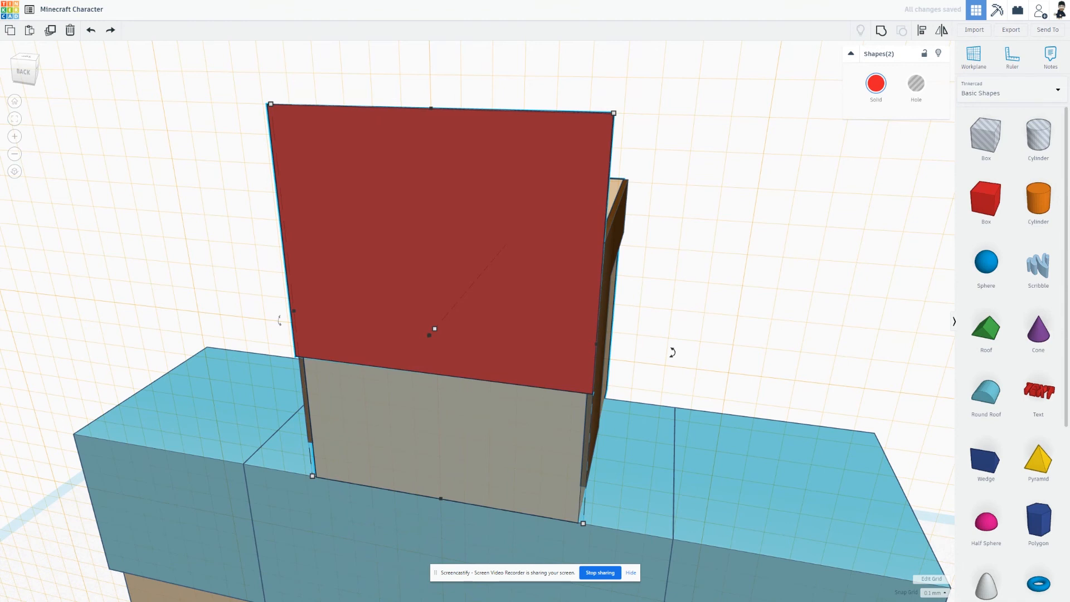
# Step: Lower only the red back panel until its upper edge is level with the top of the head
pyautogui.click(137, 258)
pyautogui.click(362, 231)
pyautogui.hotkey('ctrl', 'Down')
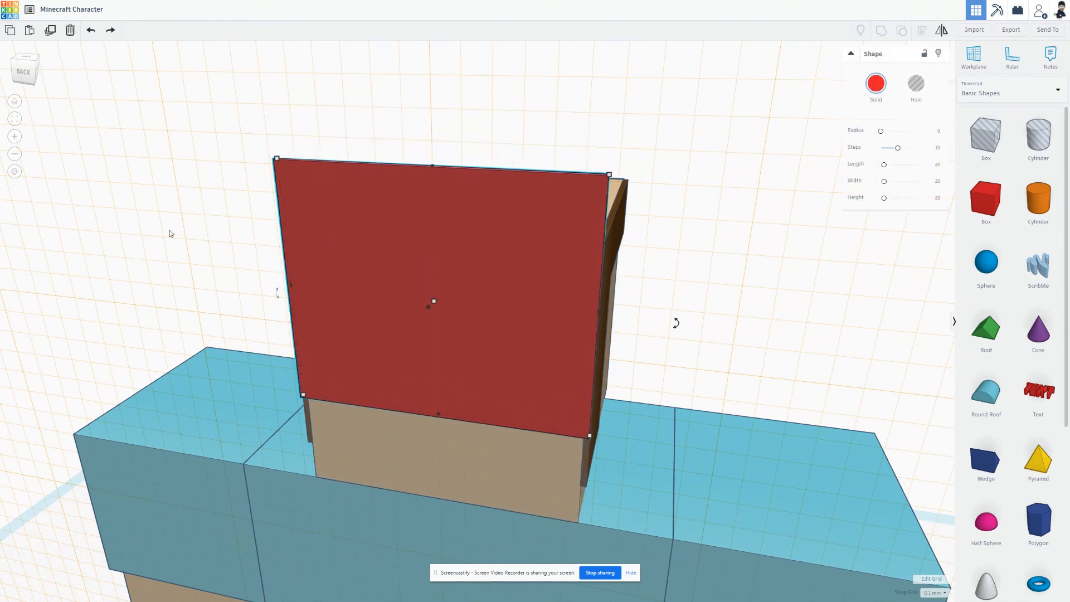
pyautogui.hotkey('ctrl', 'Up')
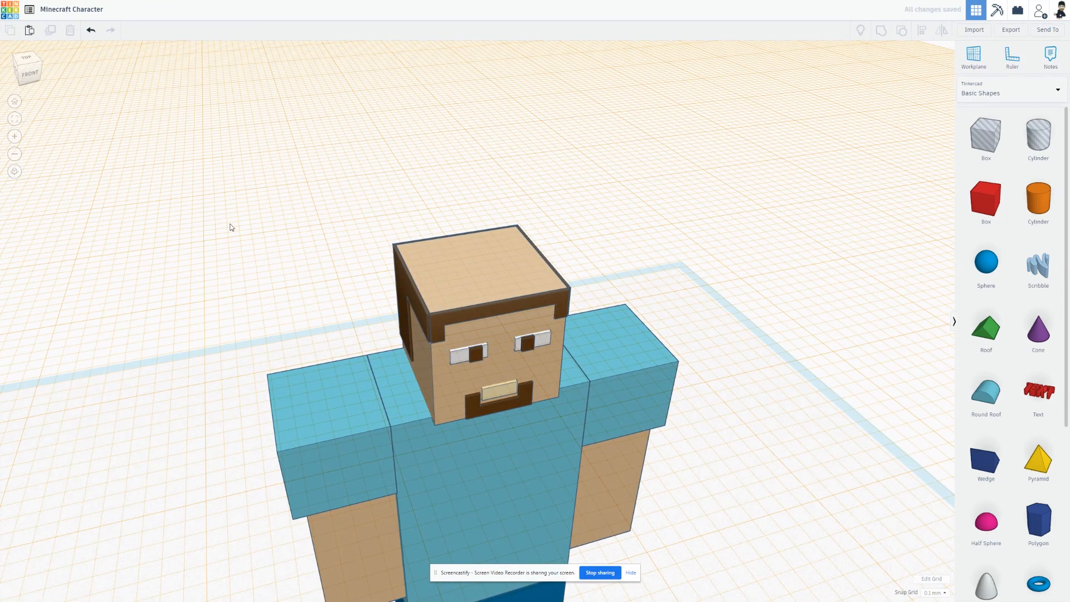
# Step: Set the workplane on the back face of the head, below the hair panel
pyautogui.moveTo(723, 270); pyautogui.dragTo(1068, 198, button='right')
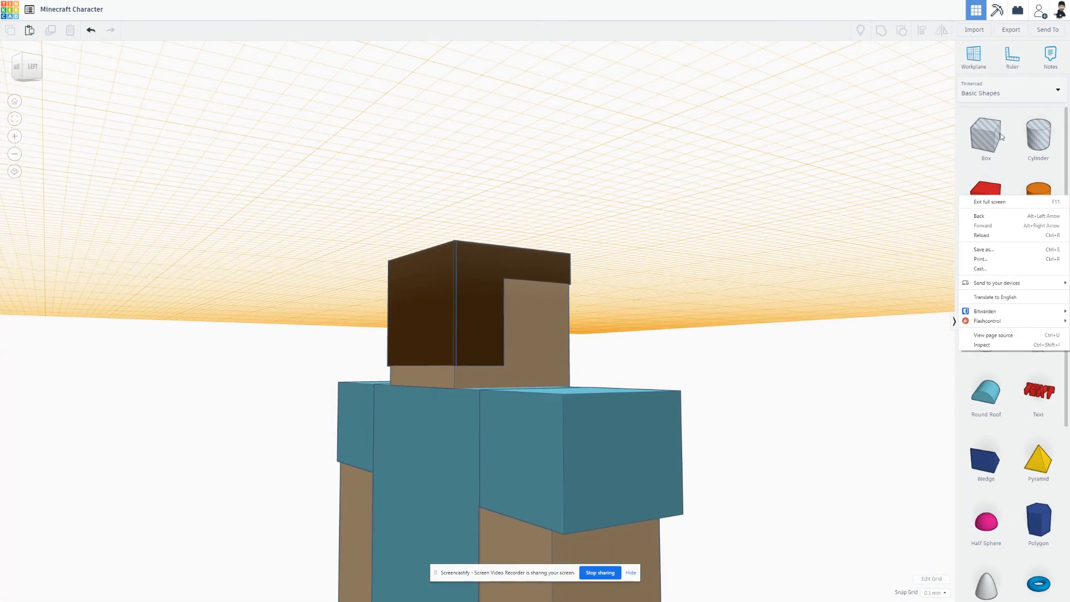
pyautogui.click(973, 56)
pyautogui.click(427, 375)
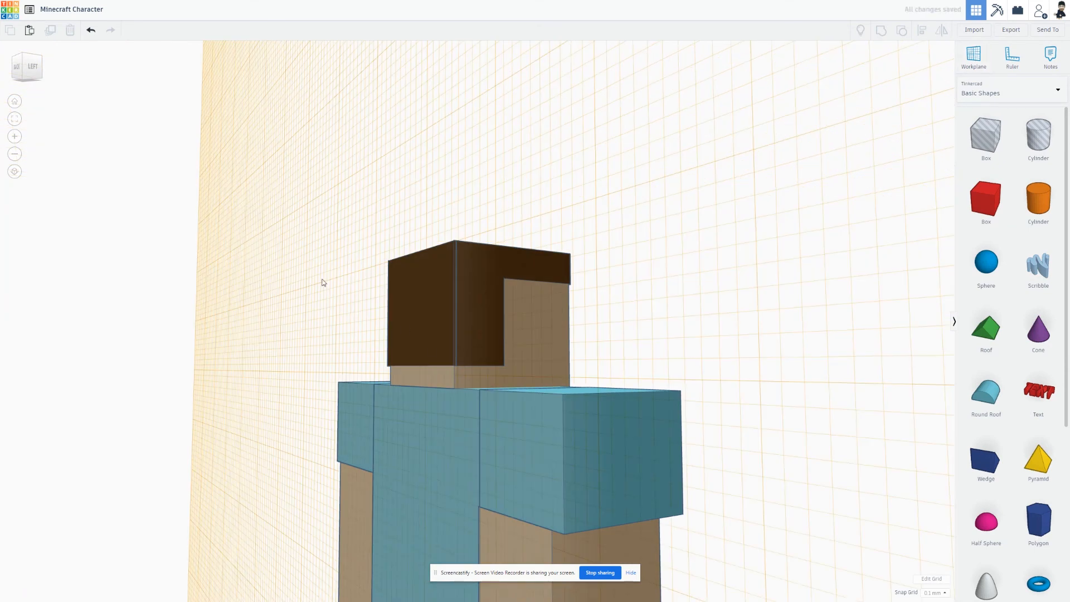
# Step: Set the workplane on the top face of the head and place a solid red box there
pyautogui.scroll(2, 505, 273)
pyautogui.moveTo(505, 273); pyautogui.dragTo(11, 326, button='right')
pyautogui.scroll(-2, 503, 313)
pyautogui.scroll(2, 502, 314)
pyautogui.click(975, 56)
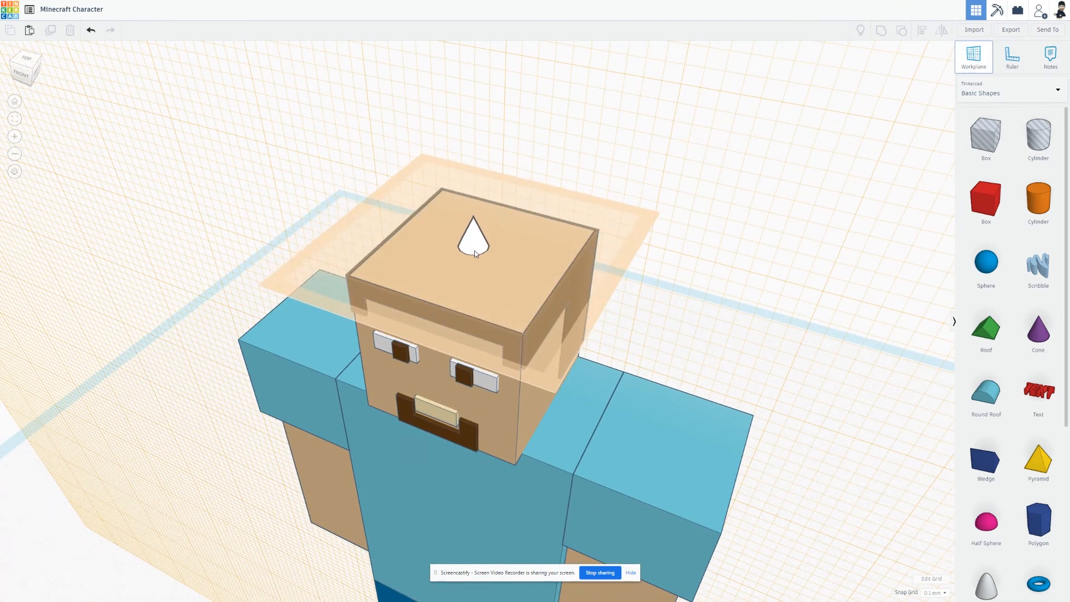
pyautogui.click(476, 256)
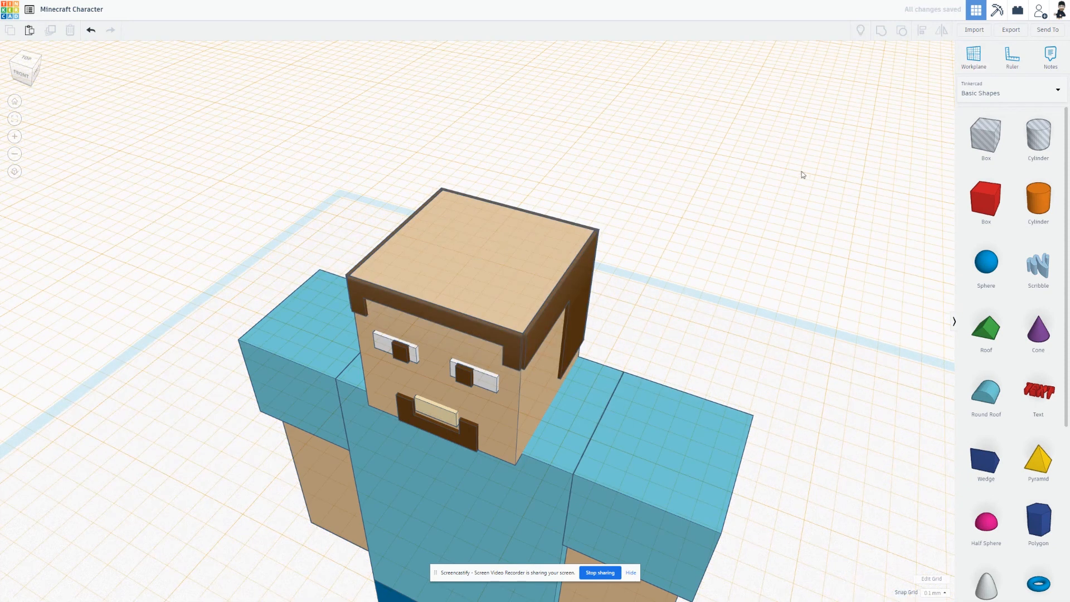
pyautogui.click(473, 299)
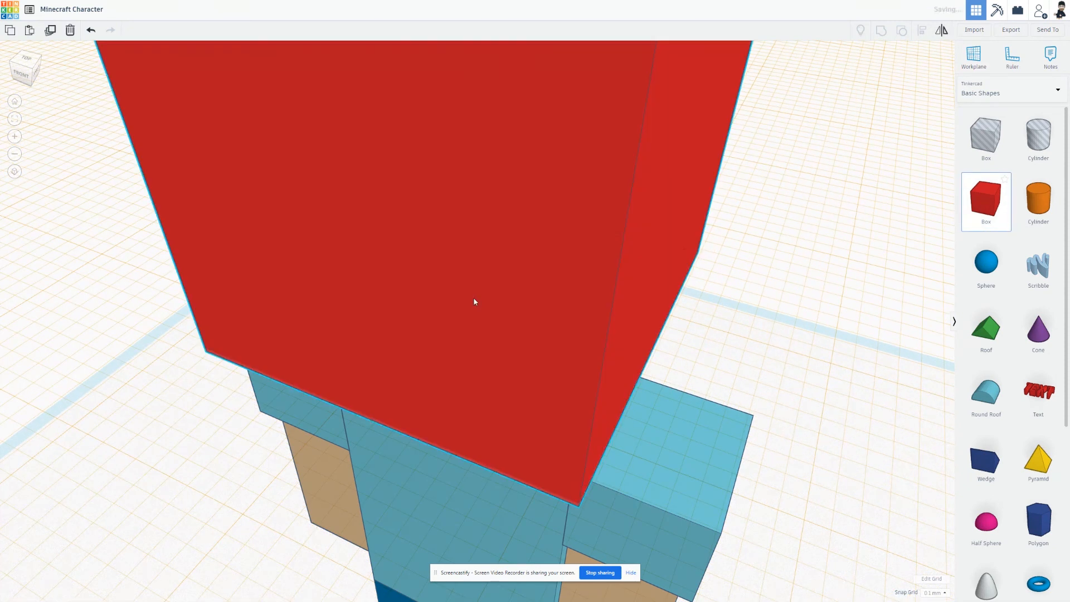
# Step: Set the height of the red box on top of the head to 0.2 mm
pyautogui.scroll(-3, 498, 300)
pyautogui.moveTo(474, 119)
pyautogui.click(554, 224)
pyautogui.write('0.23')
pyautogui.press('Return')
pyautogui.click(546, 307)
pyautogui.write('0.2')
pyautogui.press('Return')
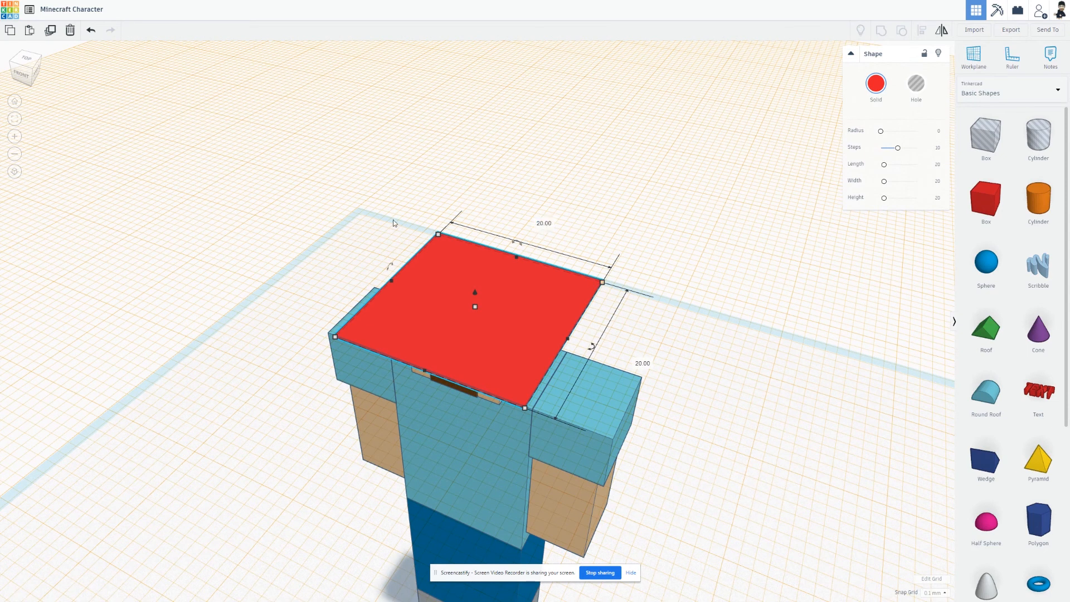
# Step: Resize the thin red panel on top of the head to 11.4 mm wide and 11.4 mm long
pyautogui.click(542, 224)
pyautogui.write('11.4')
pyautogui.press('Tab')
pyautogui.write('11.4')
pyautogui.press('Return')
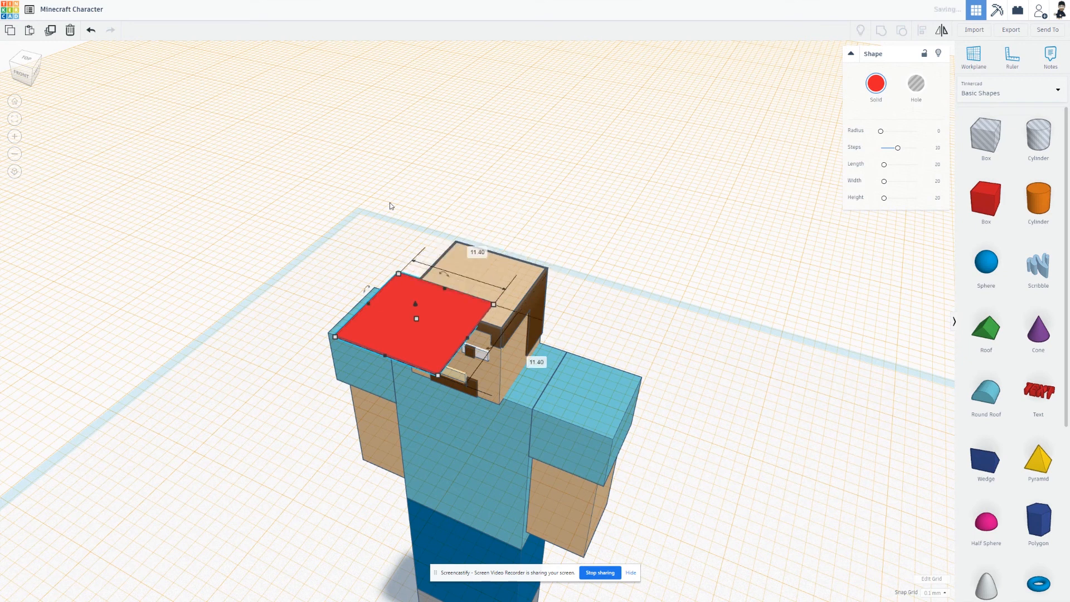
# Step: Align the red top panel with the head so it is centred in both horizontal directions
pyautogui.scroll(2, 524, 302)
pyautogui.scroll(2, 524, 302)
pyautogui.keyDown('shift'); pyautogui.click(540, 244); pyautogui.keyUp('shift')
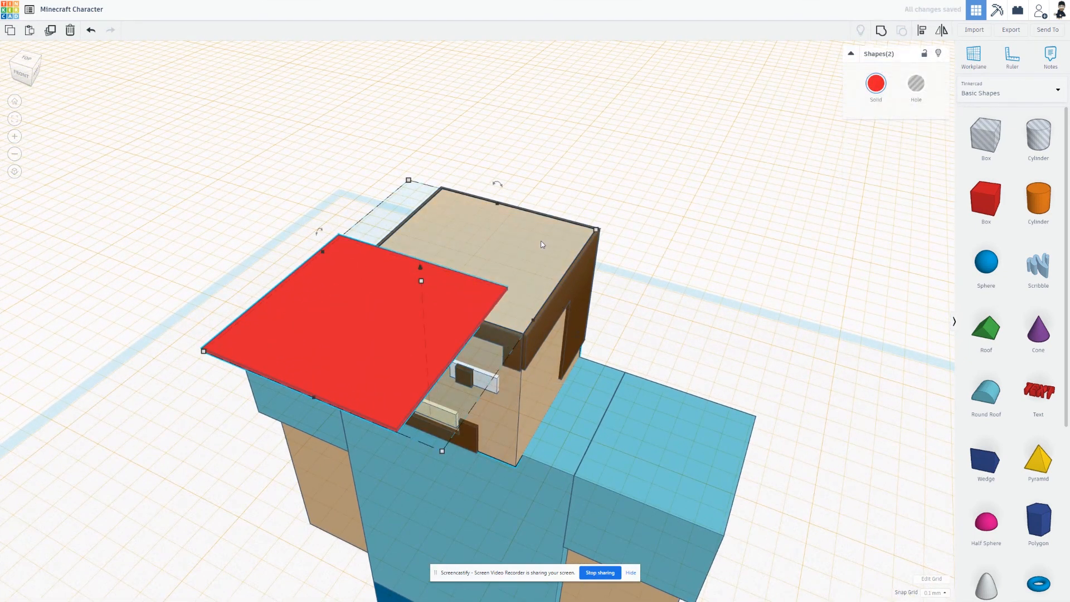
pyautogui.click(920, 31)
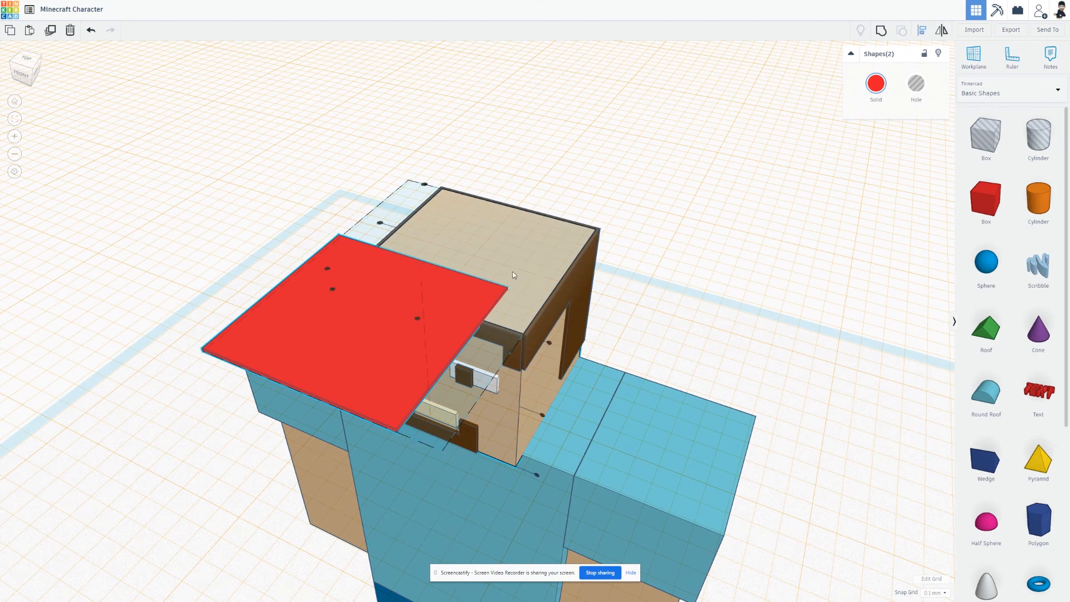
pyautogui.click(417, 319)
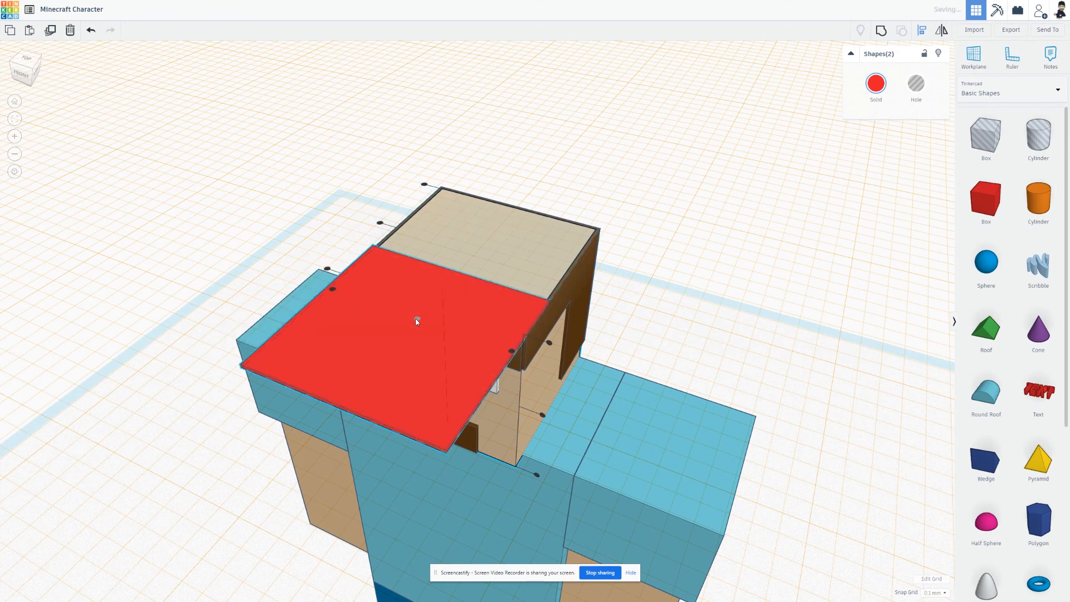
pyautogui.click(380, 223)
pyautogui.click(340, 202)
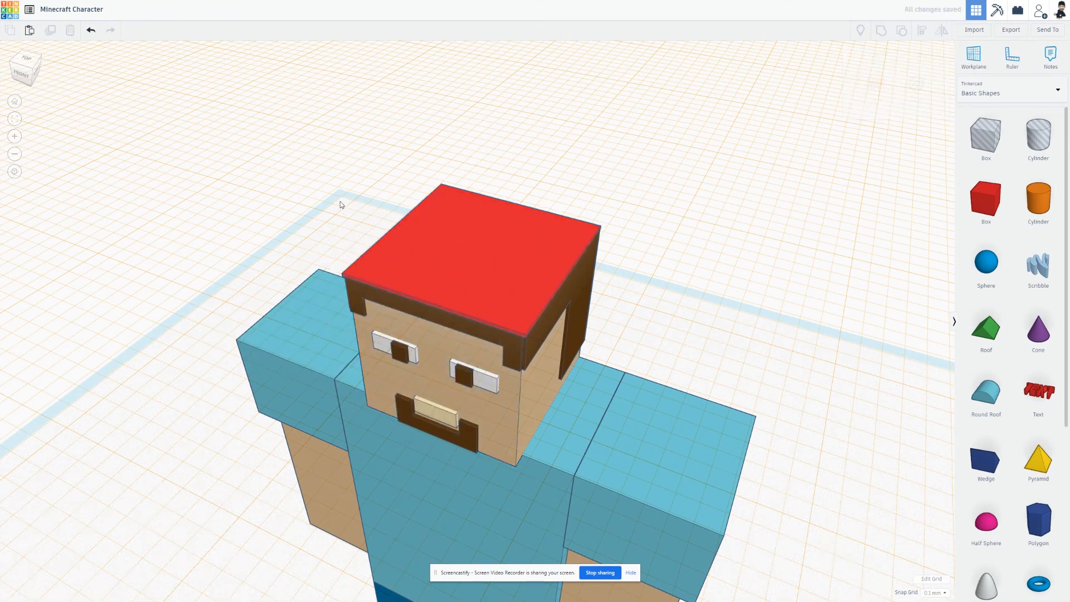
# Step: Colour the top panel dark brown to match the rest of the hair
pyautogui.click(457, 273)
pyautogui.moveTo(691, 337); pyautogui.dragTo(762, 274, button='right')
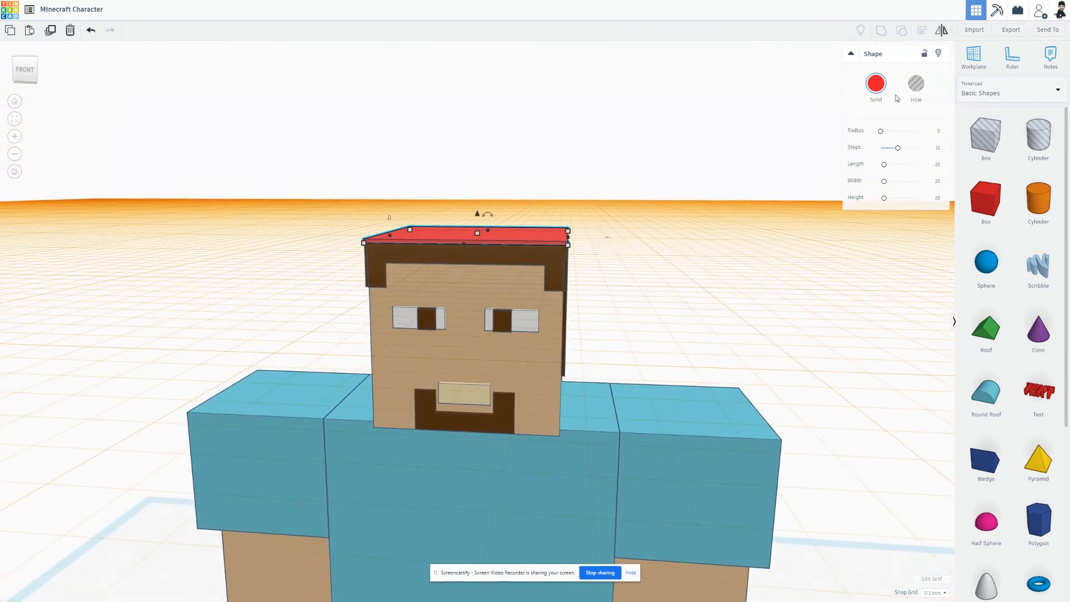
pyautogui.click(876, 84)
pyautogui.click(1004, 176)
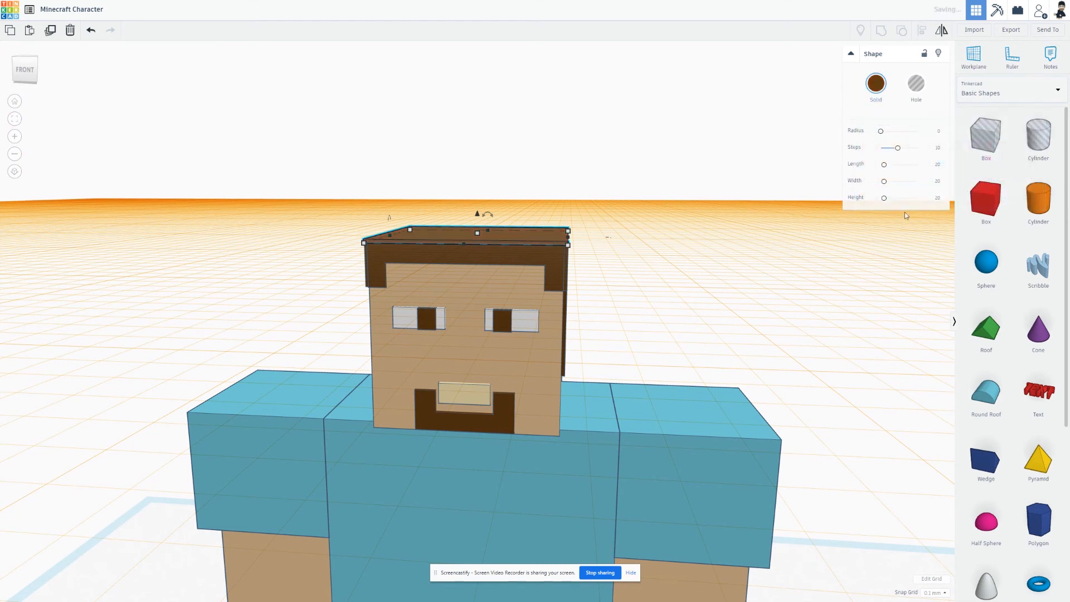
pyautogui.click(775, 276)
# Step: Restore the home view and return the workplane to the original ground grid
pyautogui.moveTo(448, 298); pyautogui.dragTo(345, 248, button='right')
pyautogui.scroll(6, 345, 248)
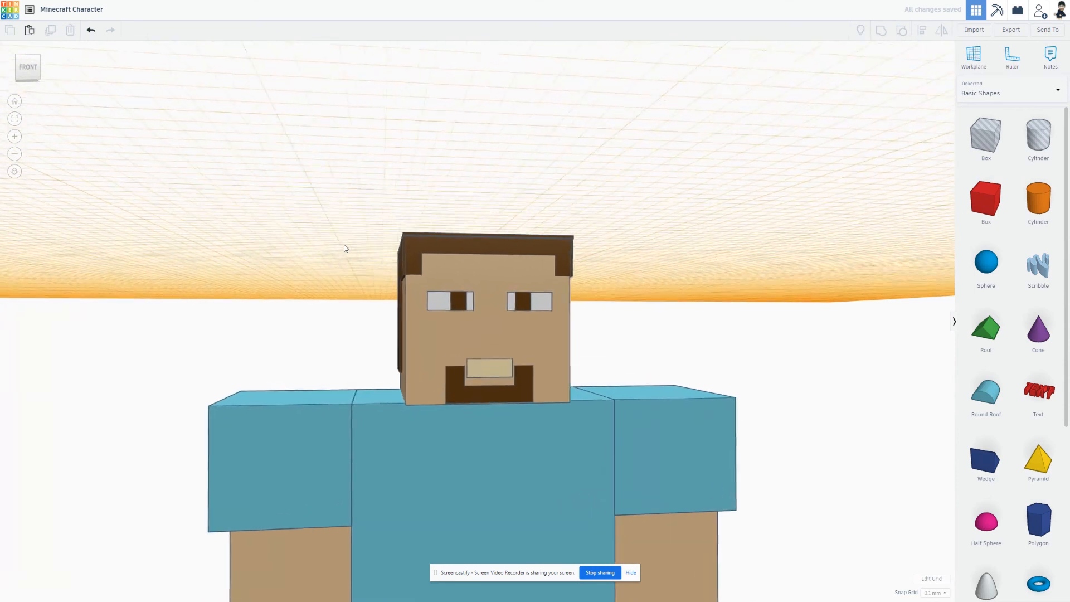
pyautogui.moveTo(424, 257); pyautogui.dragTo(256, 323, button='right')
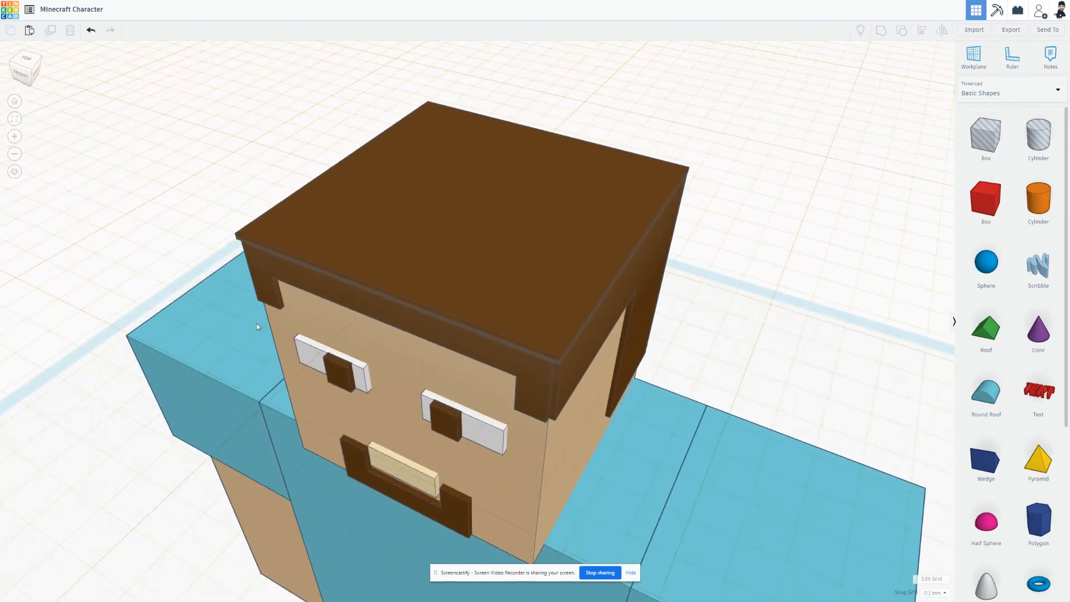
pyautogui.scroll(-5, 256, 323)
pyautogui.moveTo(226, 450); pyautogui.dragTo(270, 399, button='right')
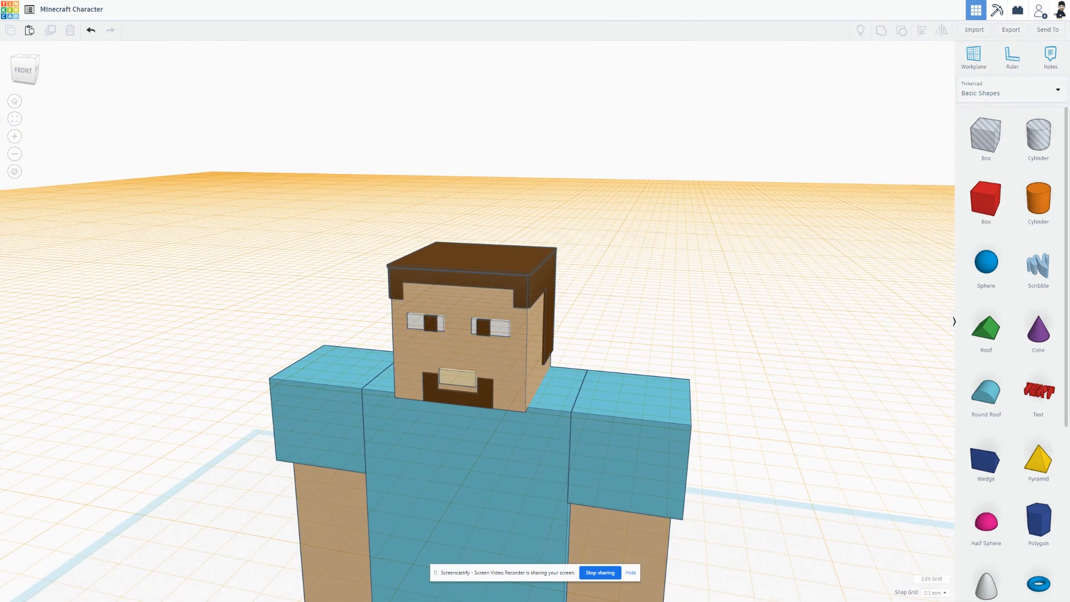
pyautogui.click(14, 101)
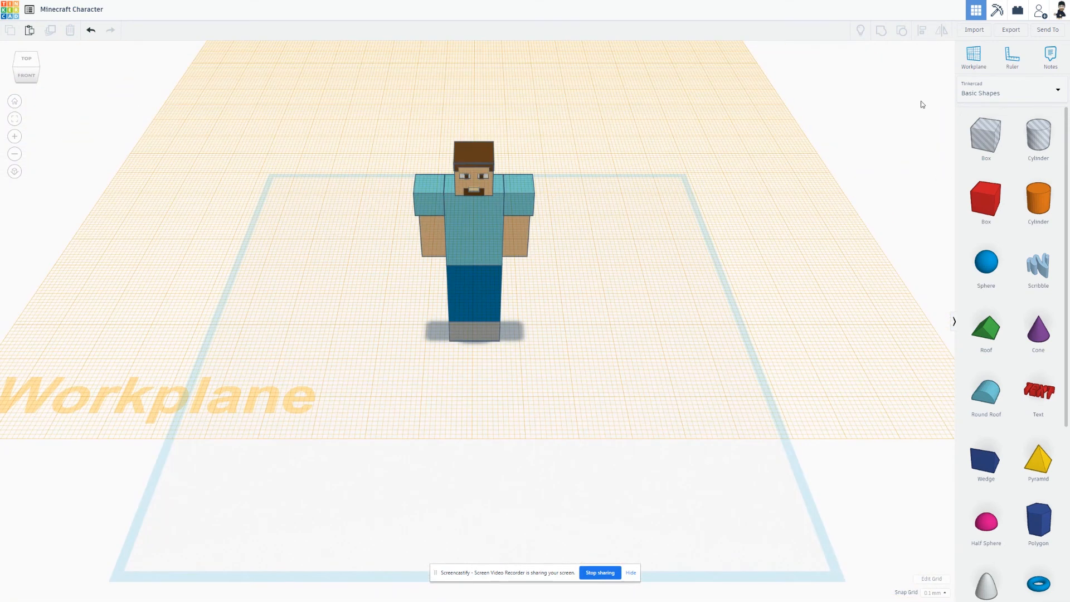
pyautogui.click(970, 62)
pyautogui.click(607, 347)
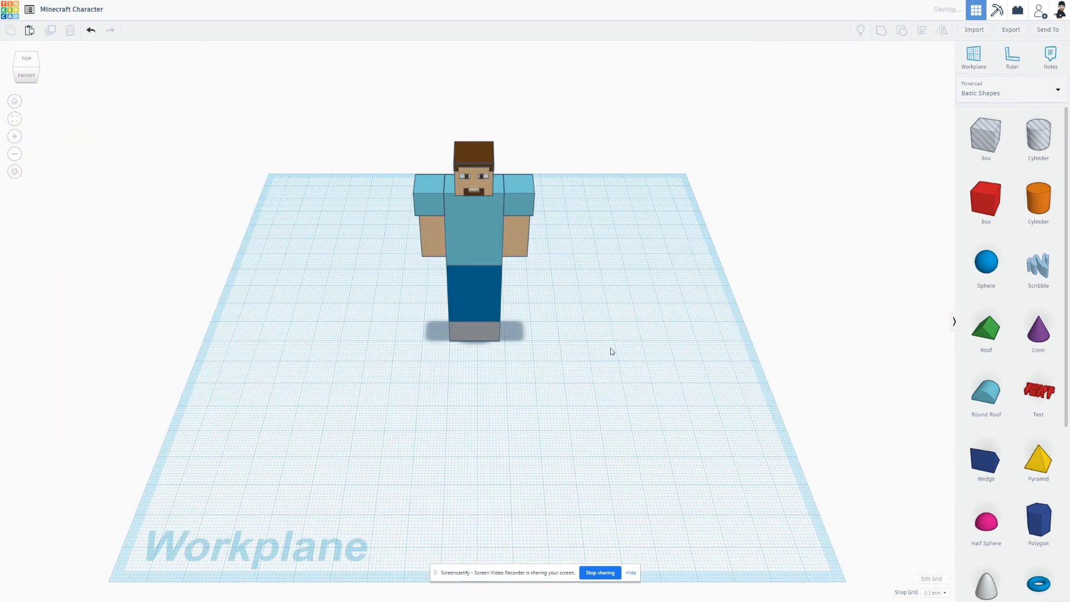
pyautogui.moveTo(654, 301); pyautogui.dragTo(622, 285, button='right')
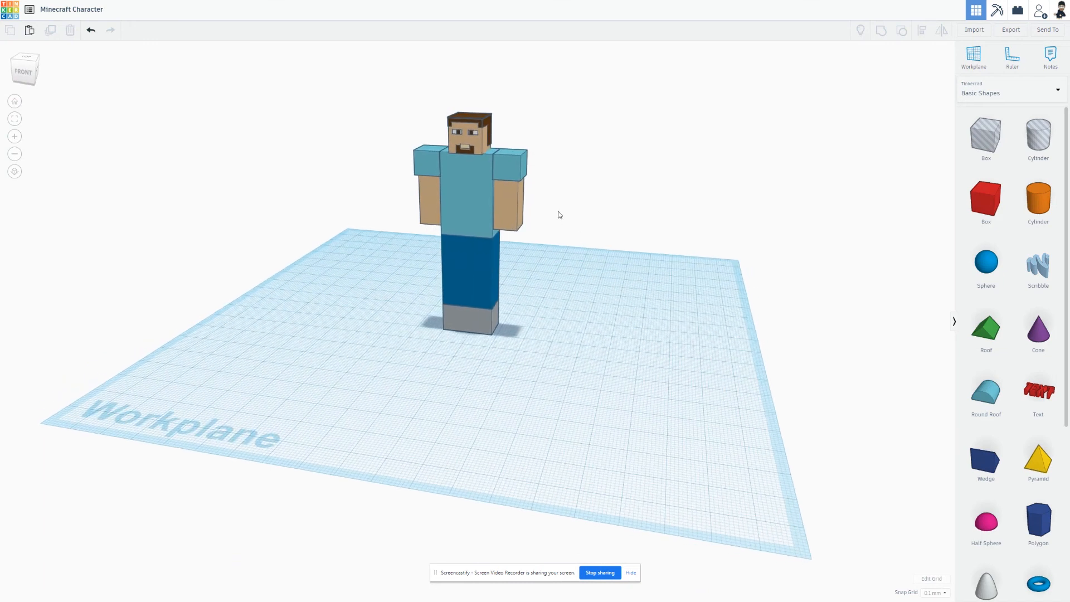
pyautogui.moveTo(585, 178); pyautogui.dragTo(634, 193, button='right')
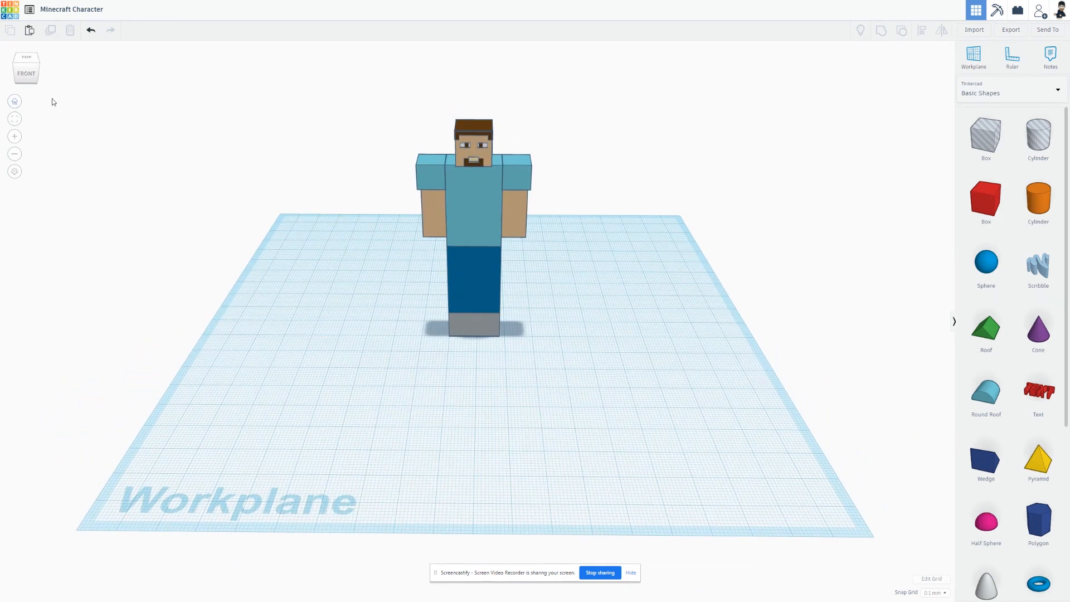
pyautogui.click(15, 101)
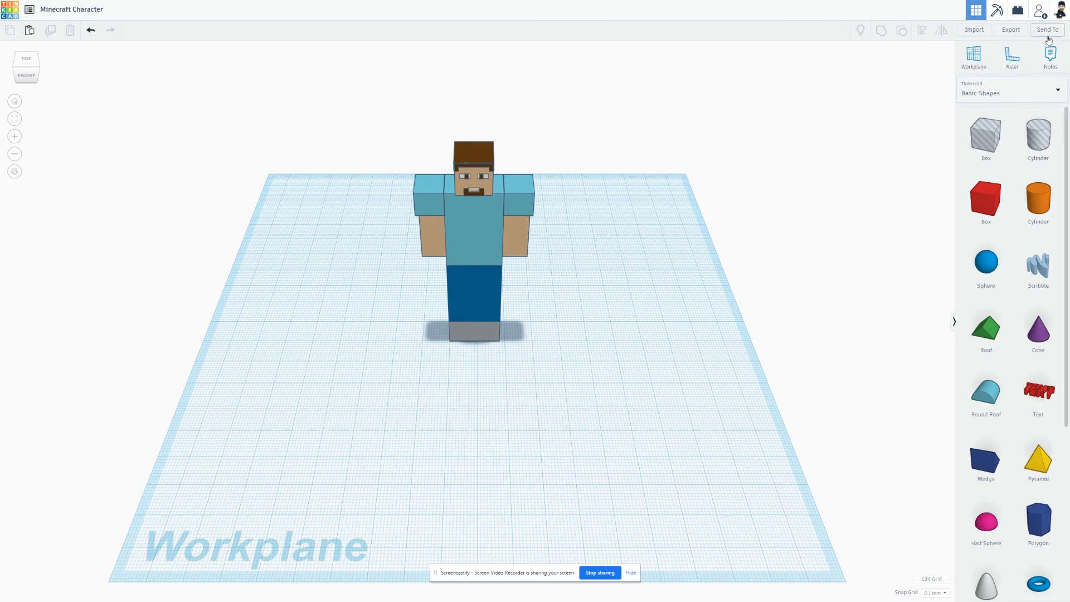